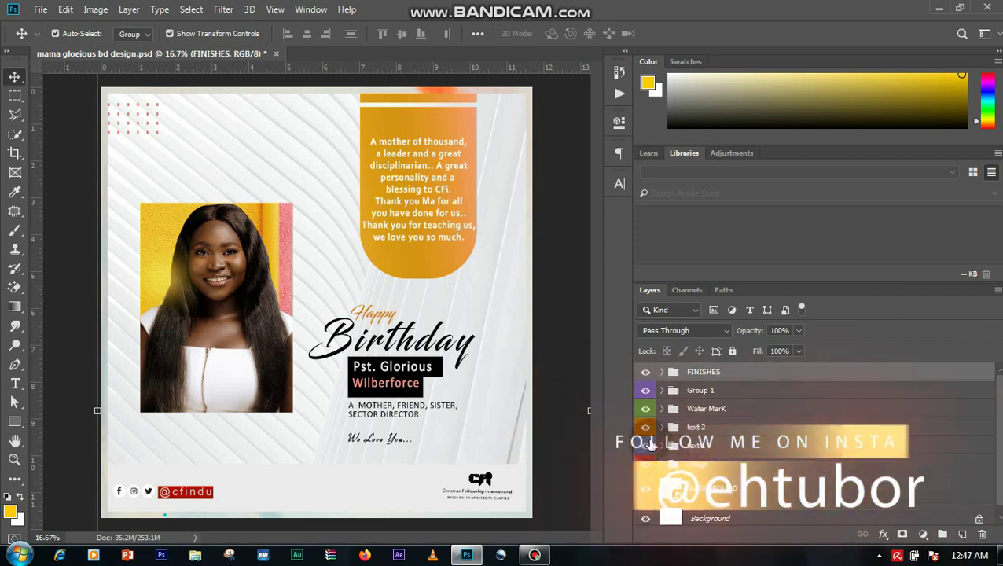
Step: Hide the flyer's layer groups, the Image group and the pleated BACKGROUND, leaving the white Background selected
left_click_drag(646, 391, 646, 427)
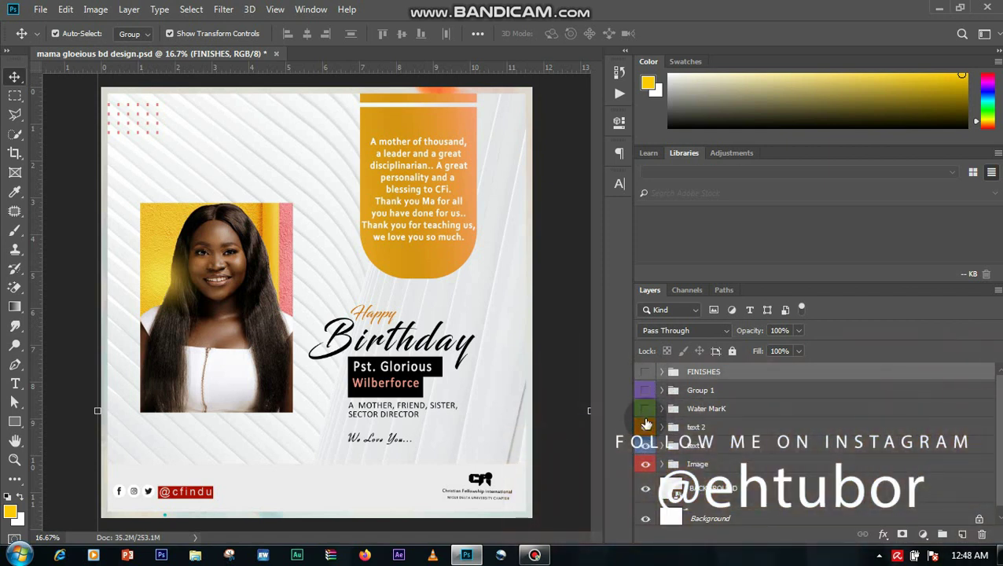
left_click(646, 465)
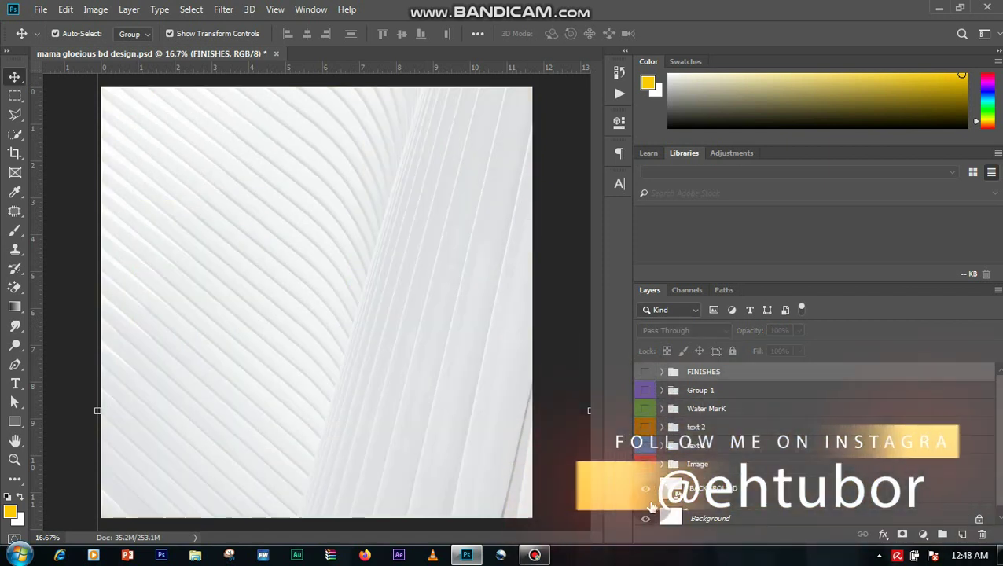
left_click(645, 488)
left_click(764, 498)
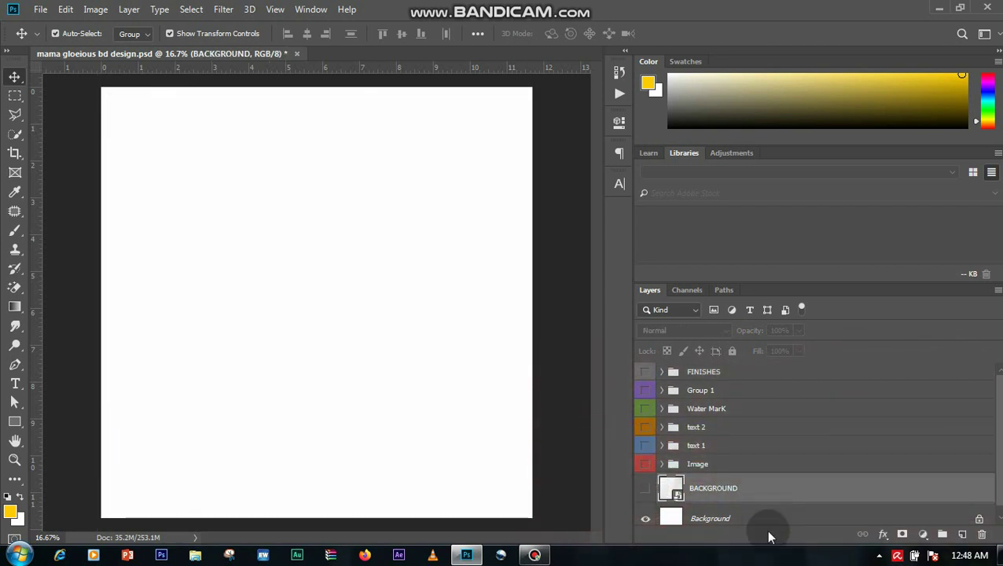
left_click(763, 519)
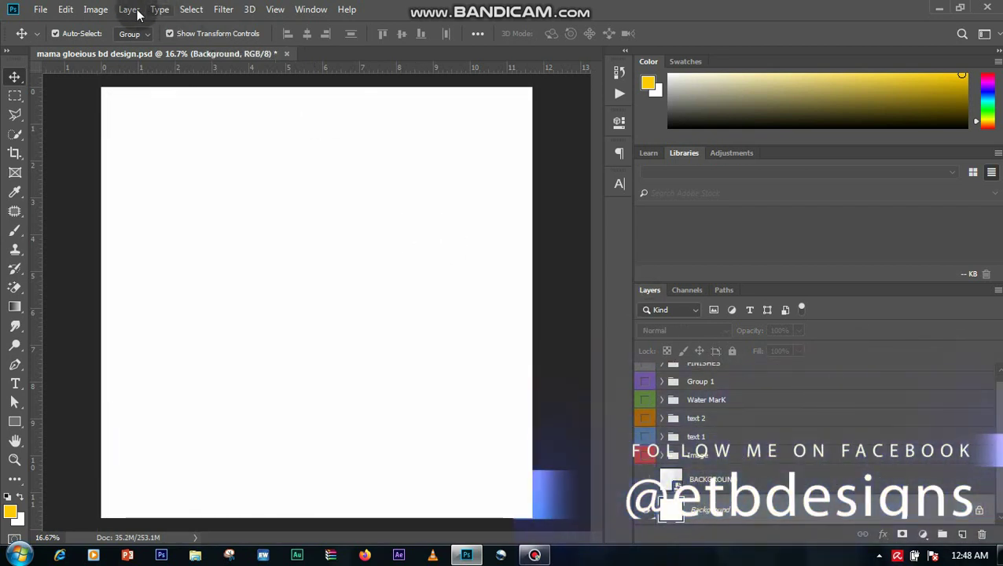
Step: Confirm in Image Size that the canvas is 3508 × 3508 px, then cancel without changes
left_click(95, 10)
left_click(148, 123)
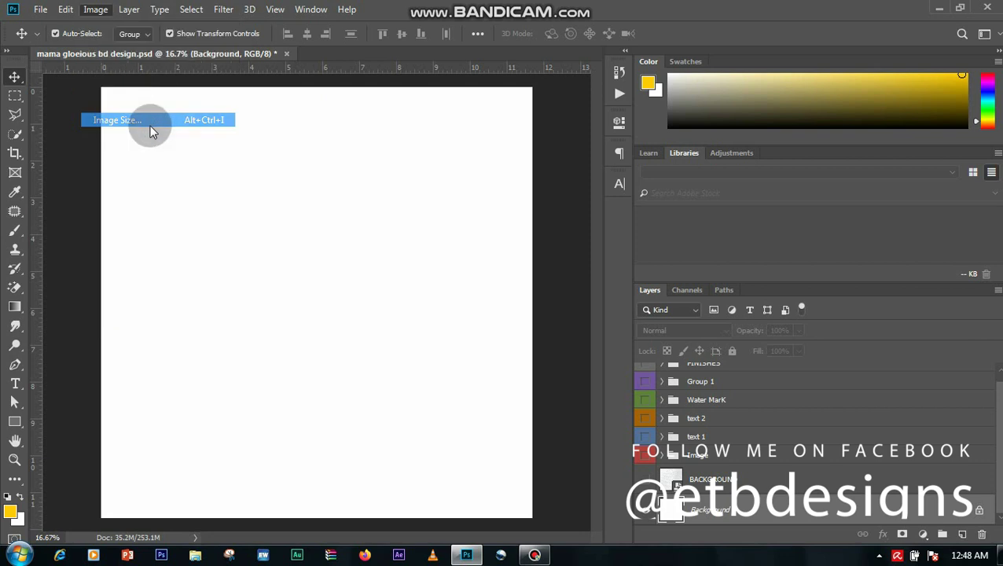
left_click(836, 164)
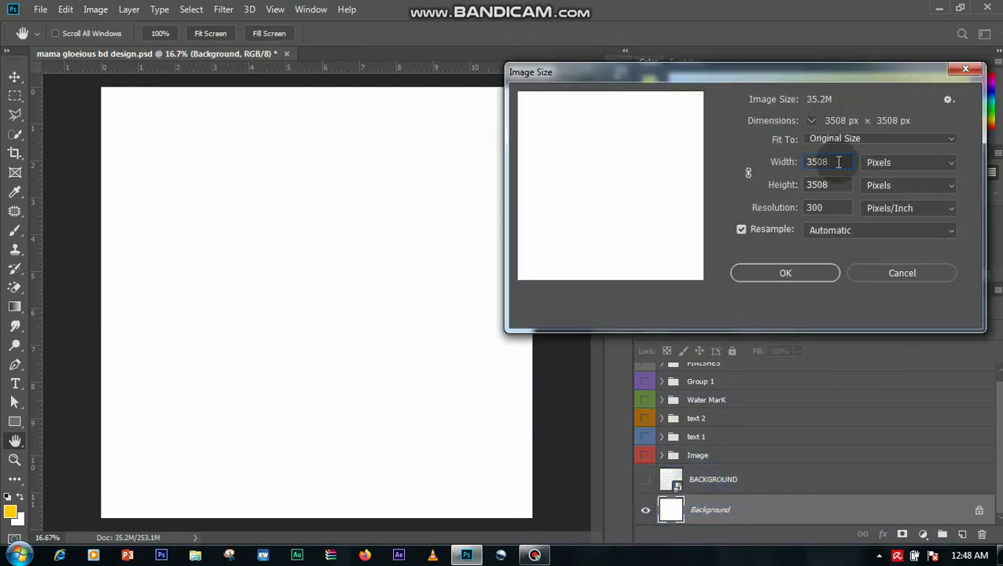
left_click(845, 187)
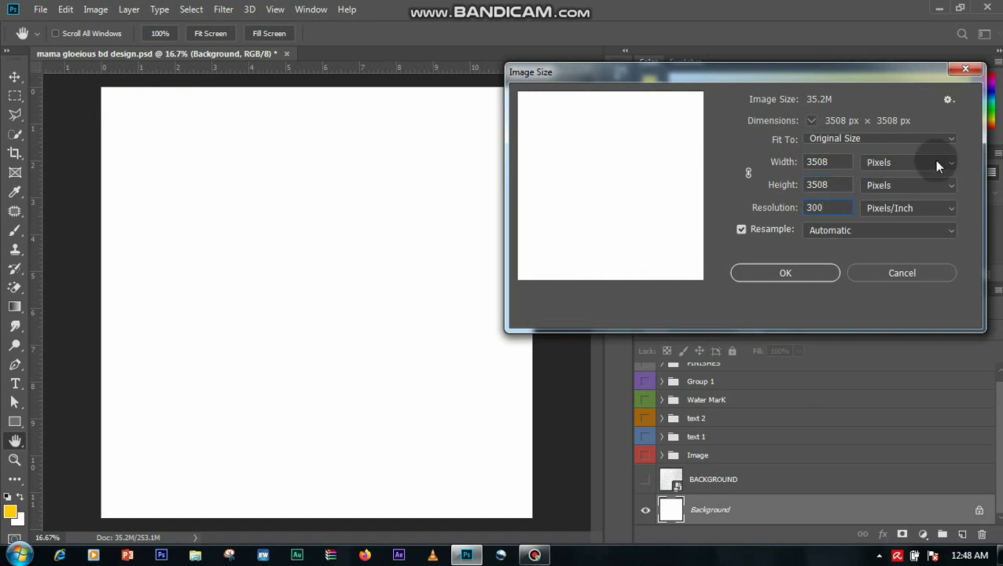
left_click(898, 273)
Step: Show the pleated BACKGROUND and the Image group, then expand the Image group
left_click(743, 486)
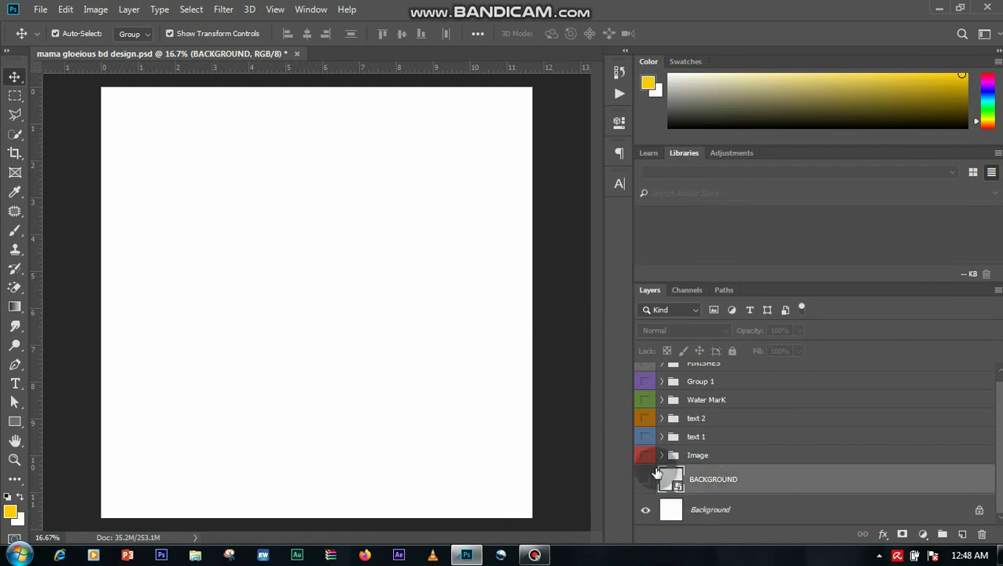
left_click(645, 480)
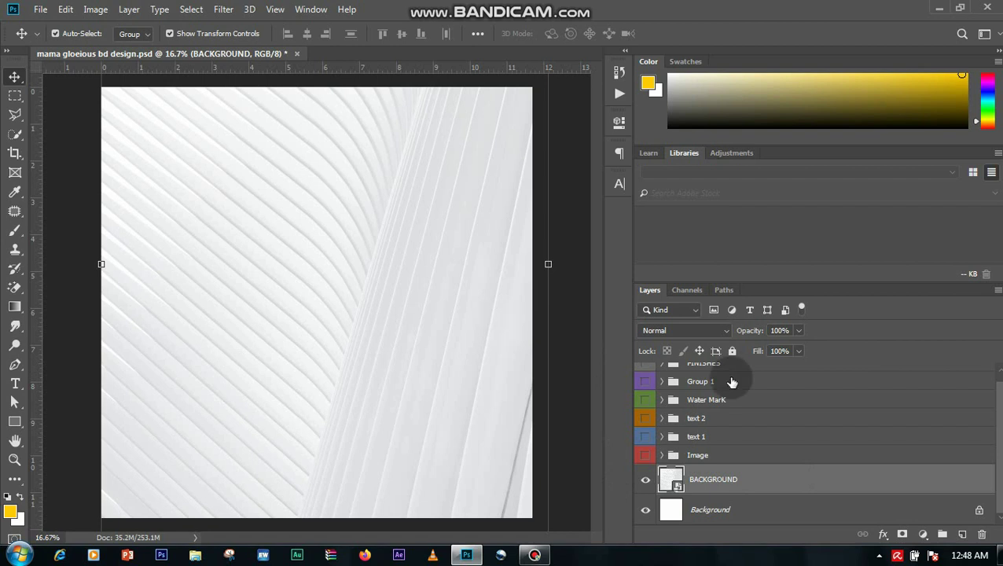
left_click(741, 455)
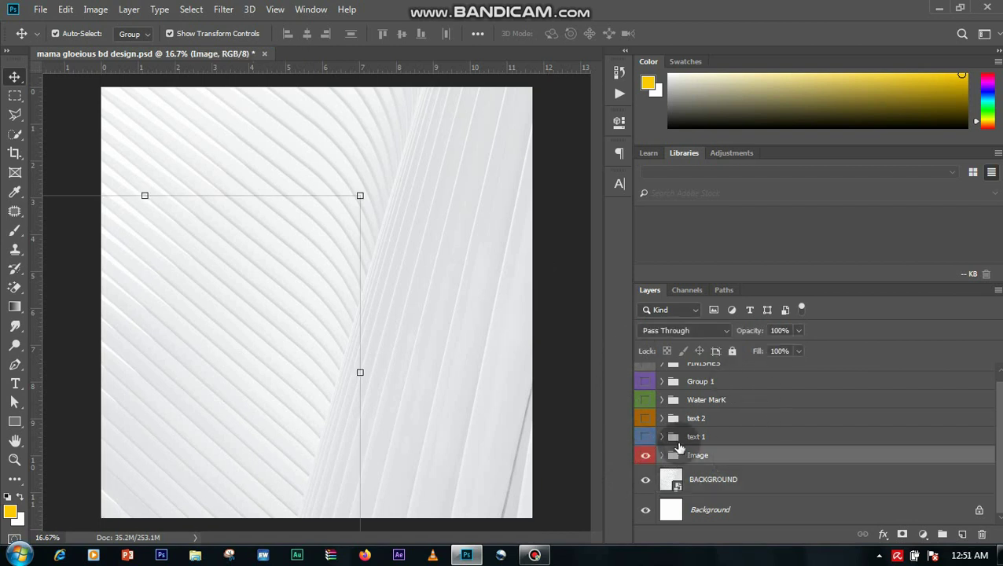
left_click(646, 456)
left_click(645, 457)
left_click(645, 457)
left_click(663, 456)
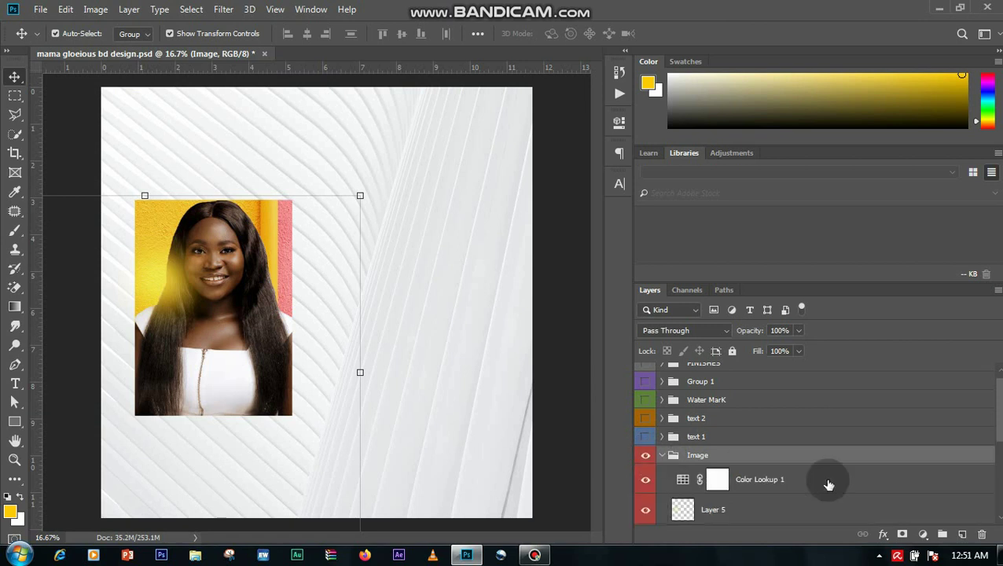
Step: Hide the woman's cutout, leaving only the IMG_5700 yellow wall photo inside Rectangle 1
scroll(994, 444, "down", 5)
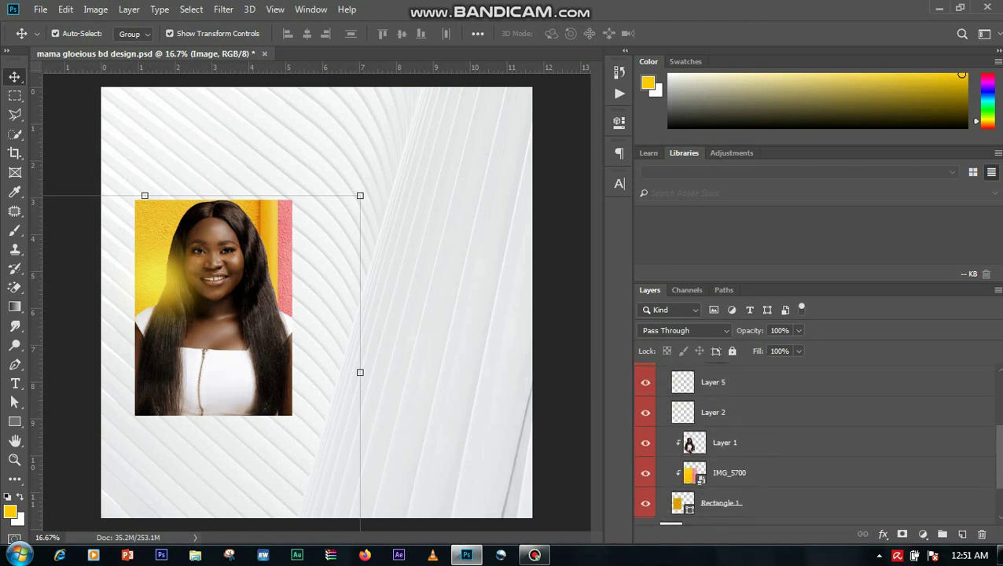
scroll(811, 459, "up", 1)
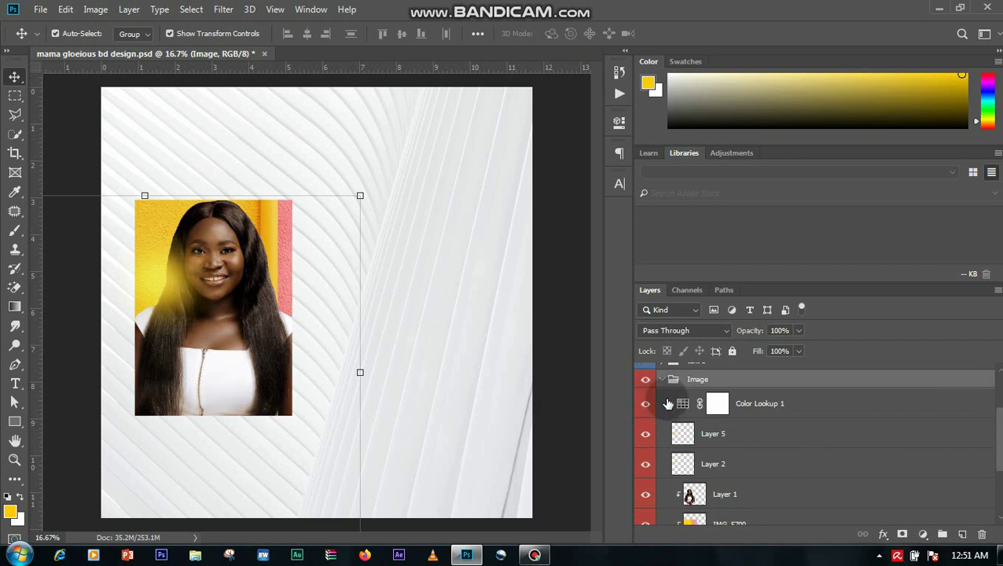
left_click_drag(645, 403, 646, 476)
left_click(644, 493)
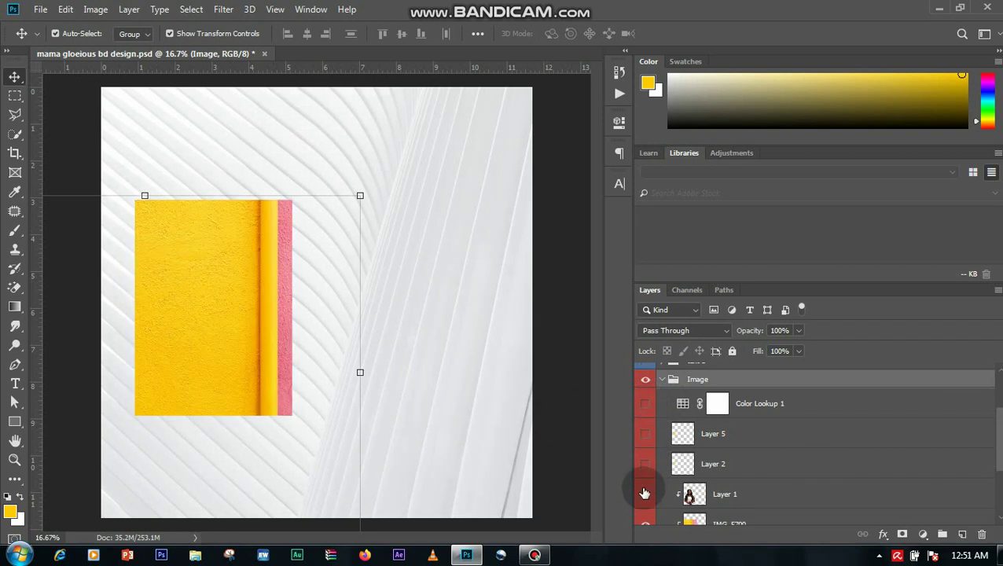
scroll(1000, 446, "down", 2)
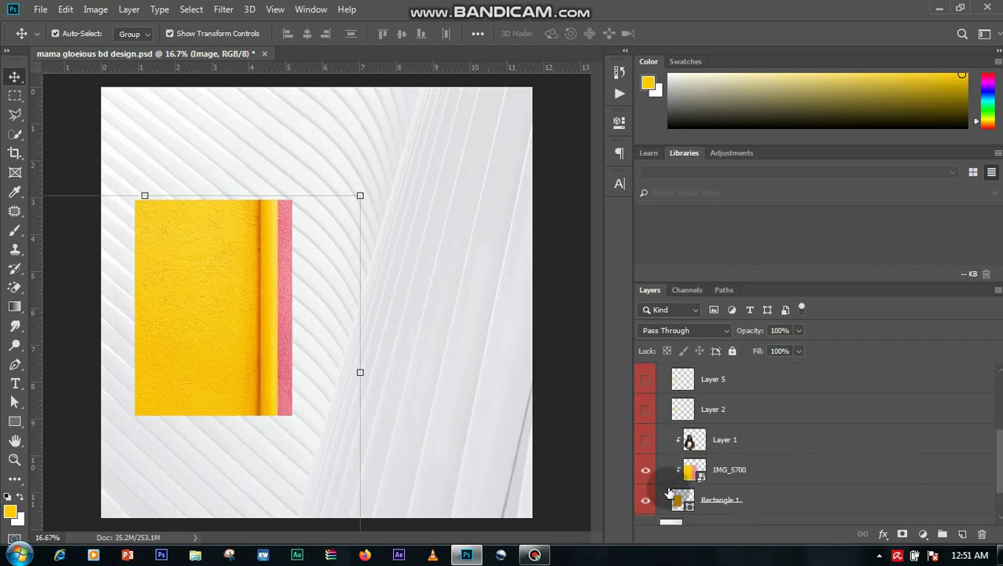
left_click(645, 469)
left_click(716, 498)
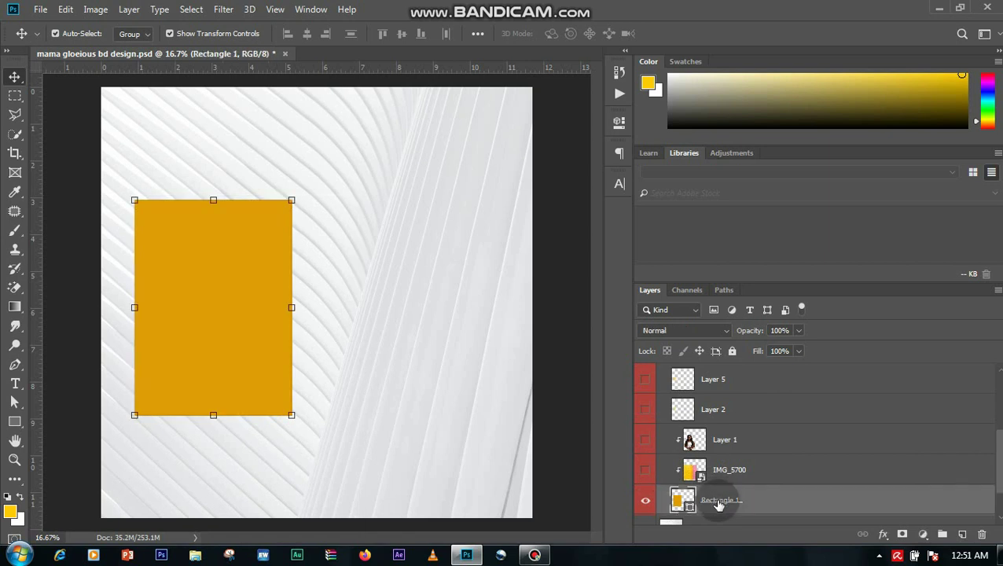
left_click(15, 423)
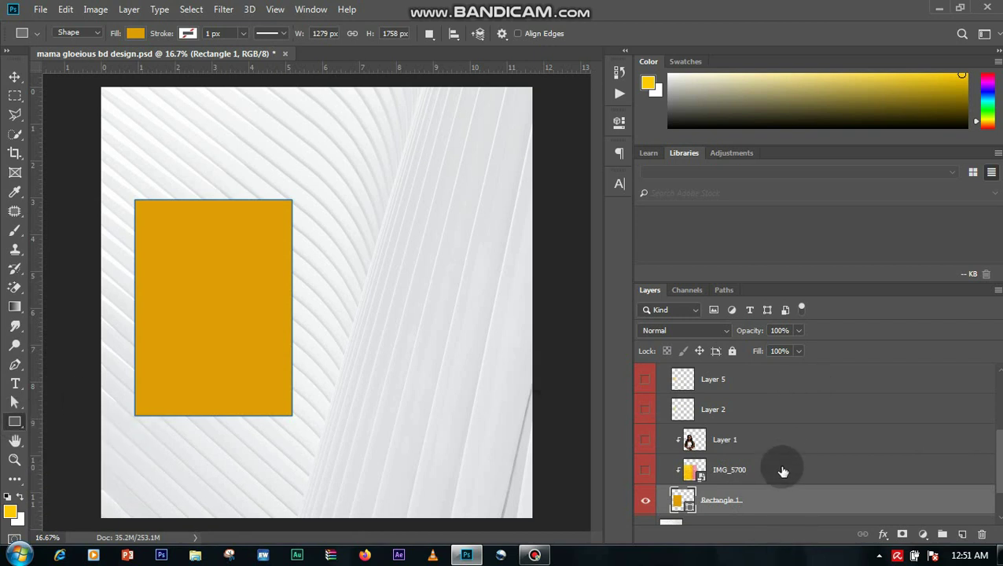
left_click(674, 475)
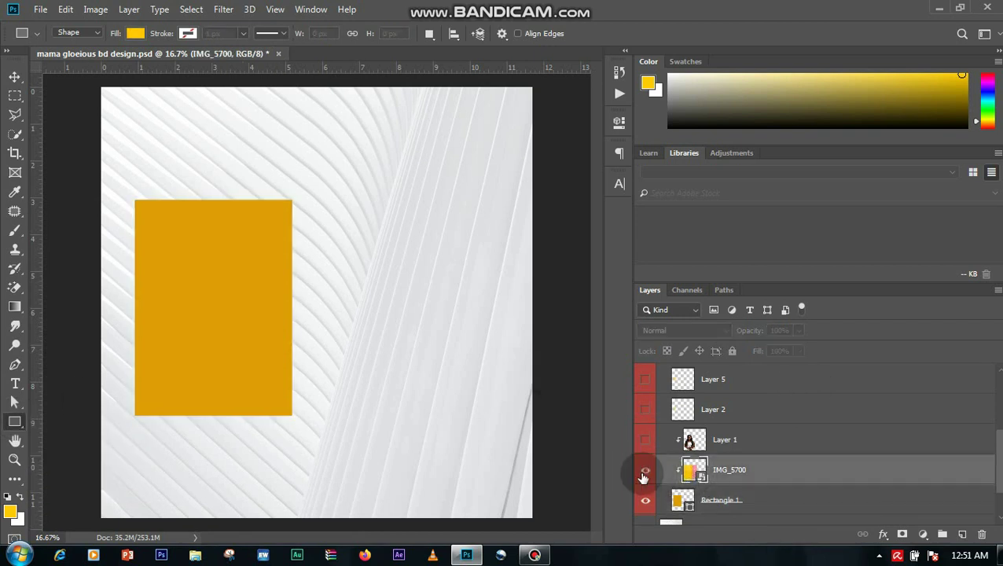
left_click(645, 474)
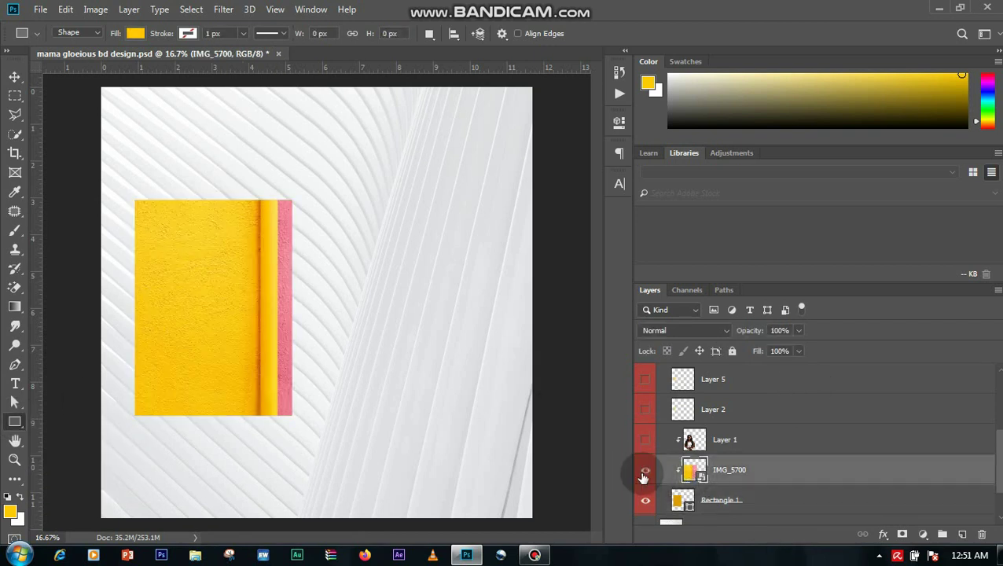
Step: Release IMG_5700's clipping mask and clip it to the rectangle again
right_click(788, 484)
left_click(824, 319)
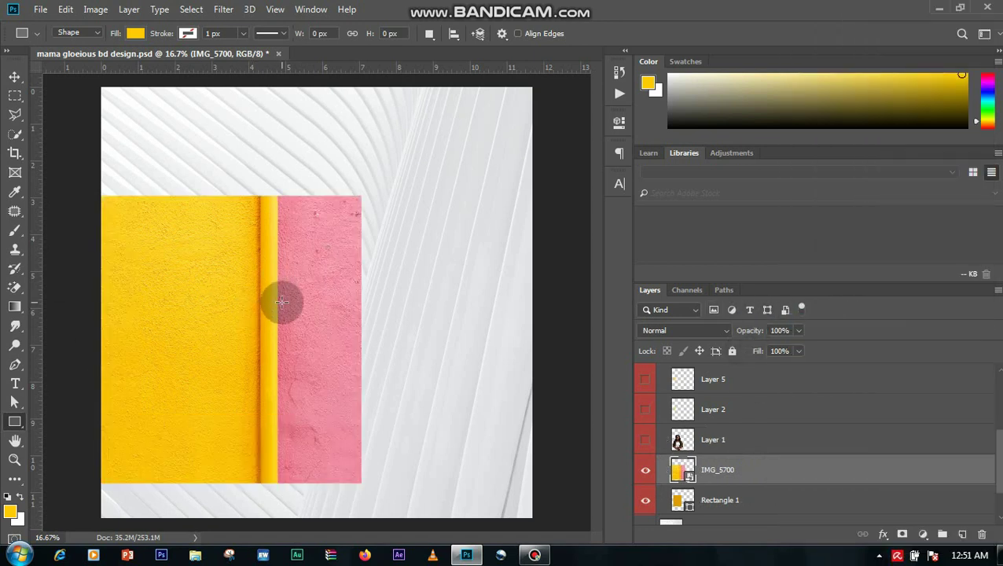
right_click(757, 469)
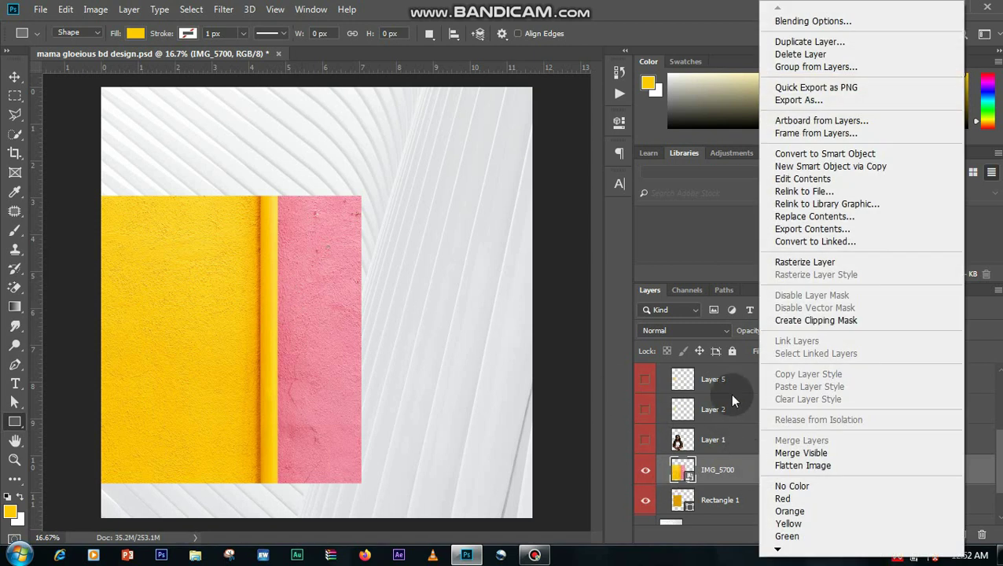
left_click(781, 320)
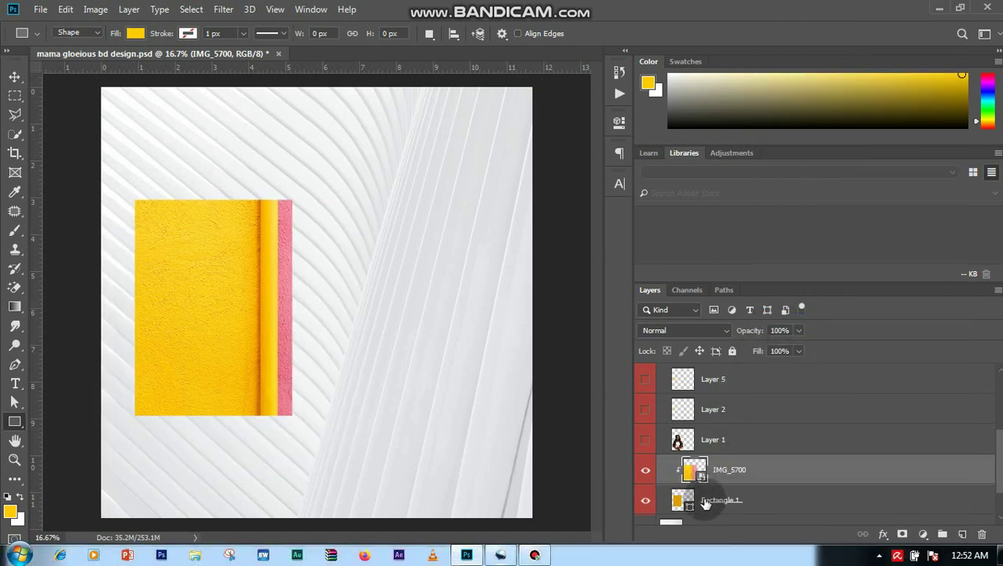
Step: Show Layer 1's woman cutout and clip it to the rectangle
left_click(644, 440)
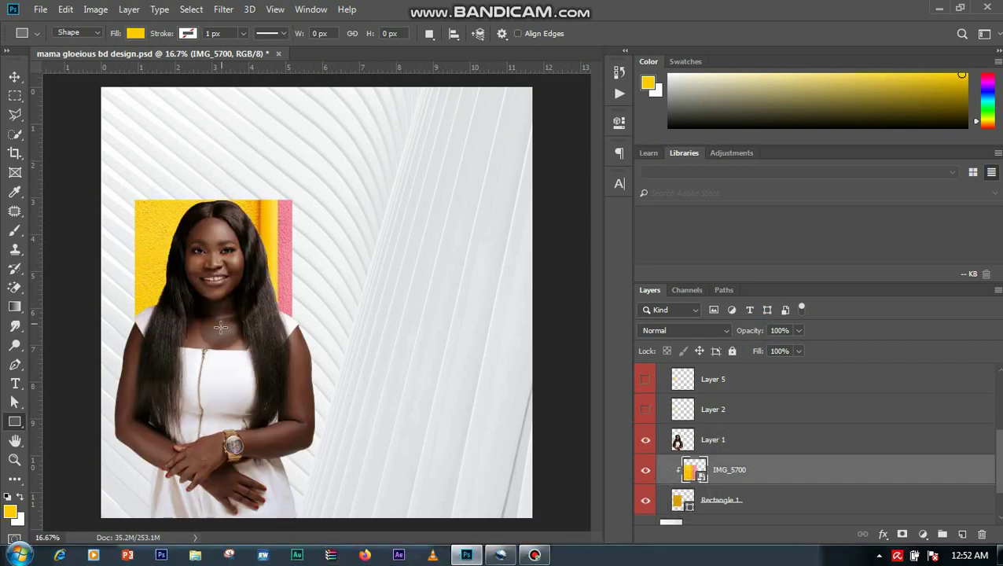
left_click(780, 450)
right_click(760, 438)
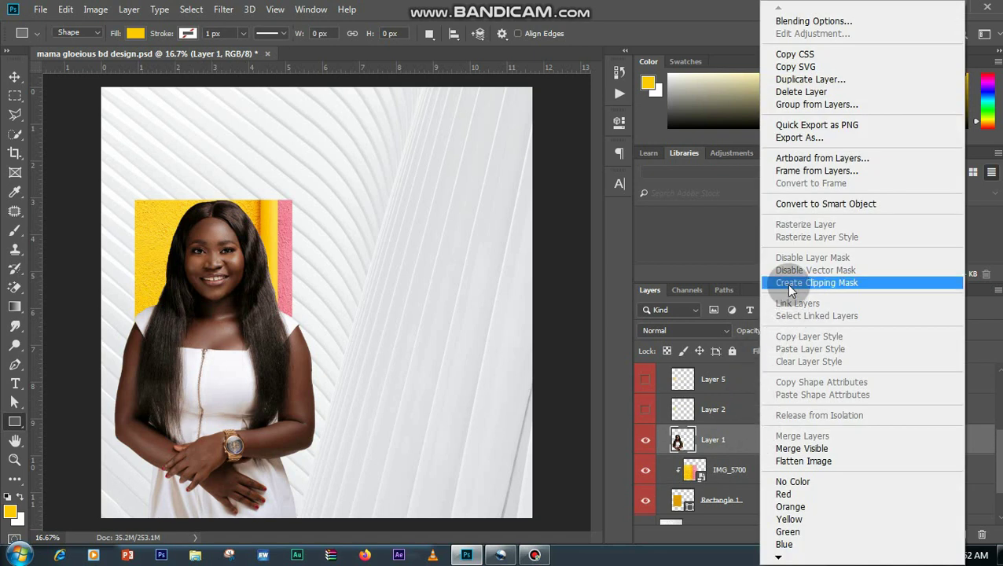
left_click(786, 284)
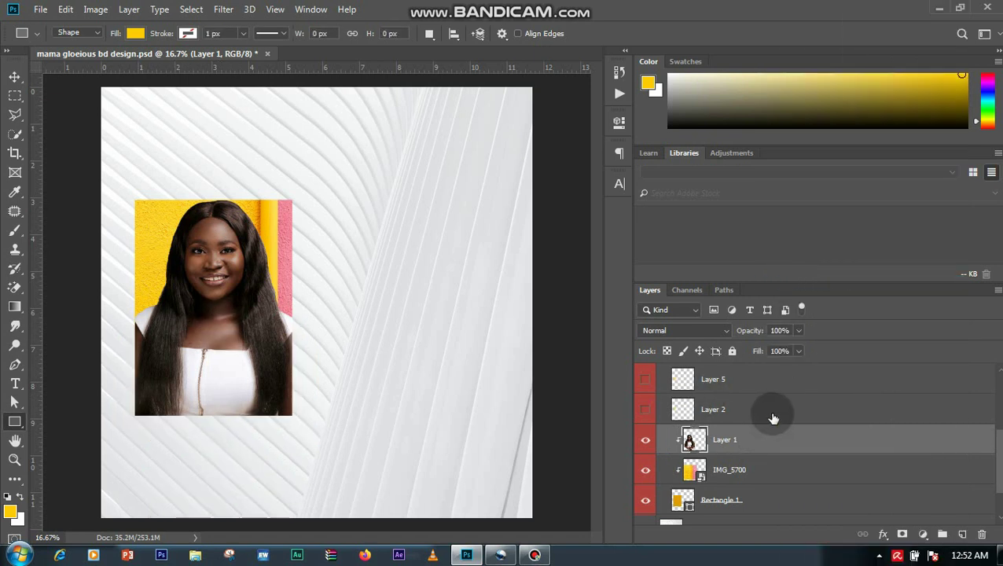
Step: Select Layer 2 above the portrait and hide its existing yellow glow
key("shift+alt+s")
left_click(922, 421)
scroll(921, 423, "up", 2)
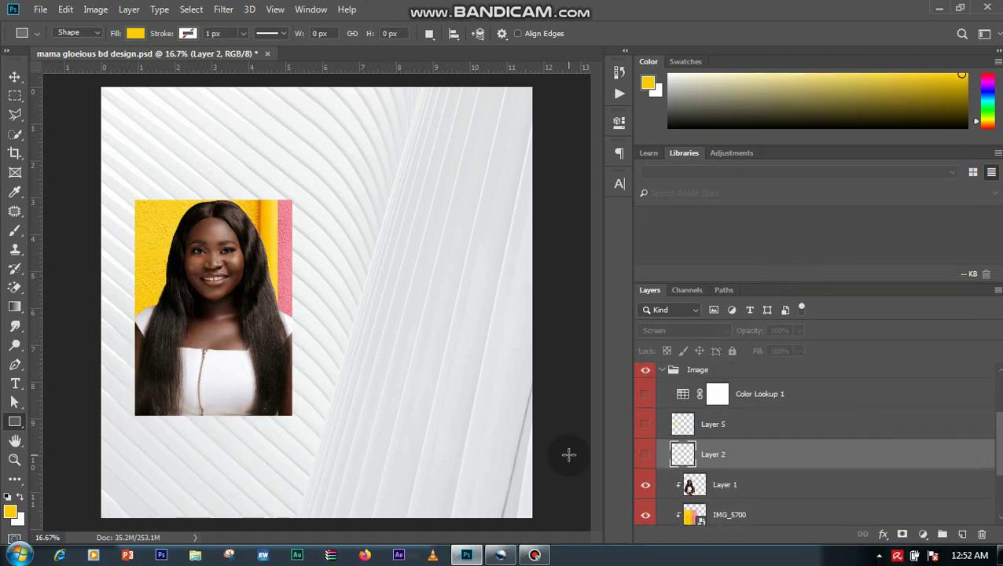
left_click(643, 456)
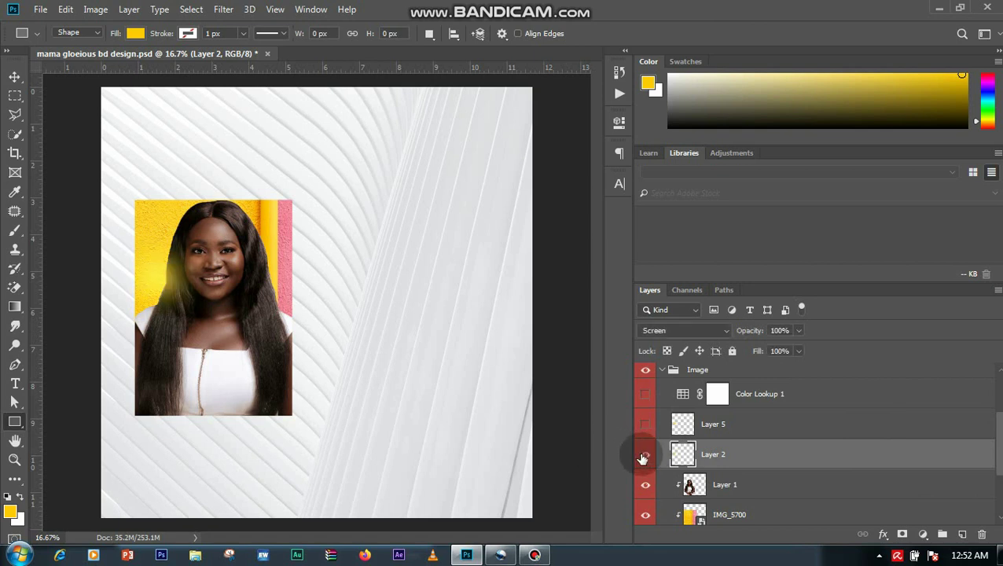
left_click(643, 456)
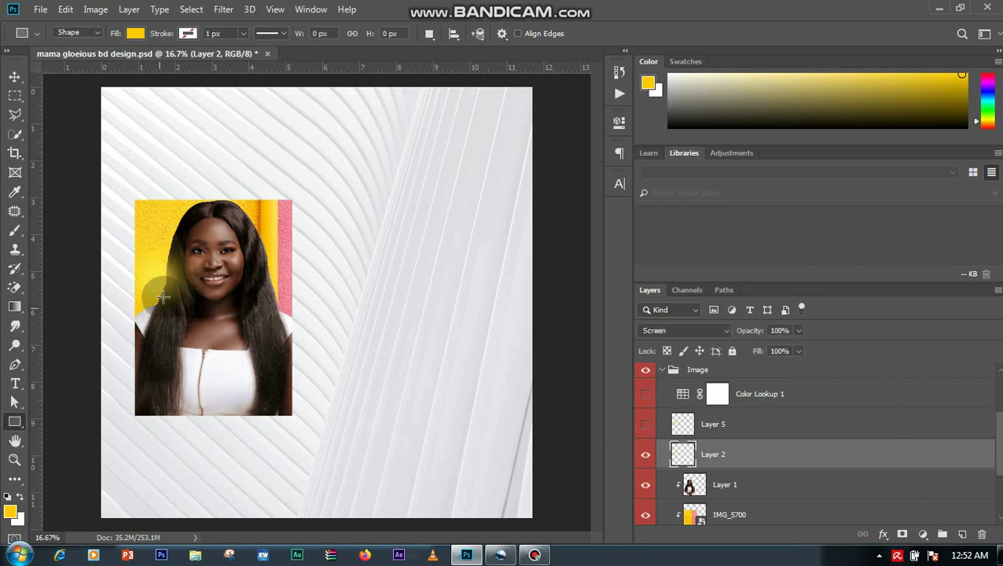
left_click(15, 232)
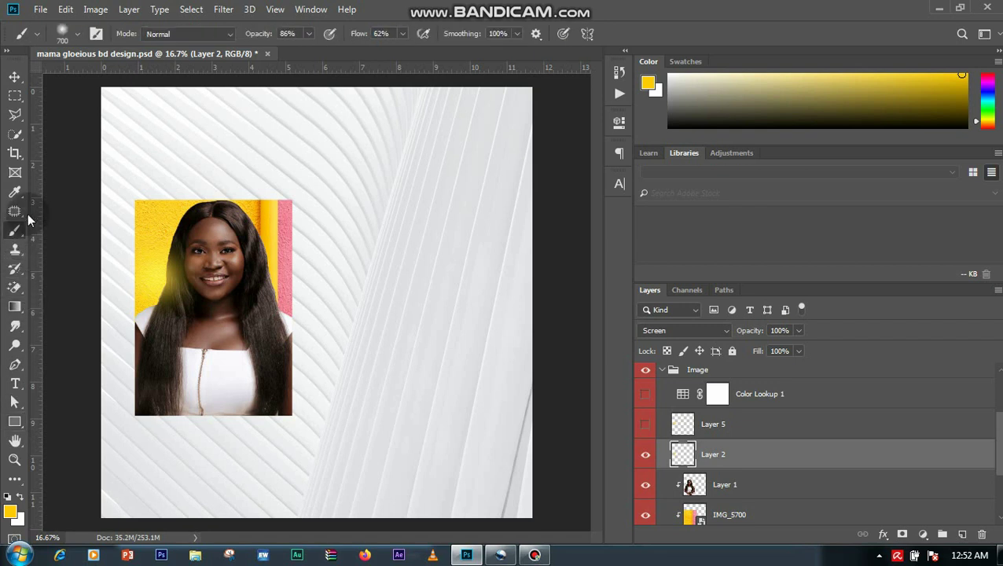
left_click(643, 458)
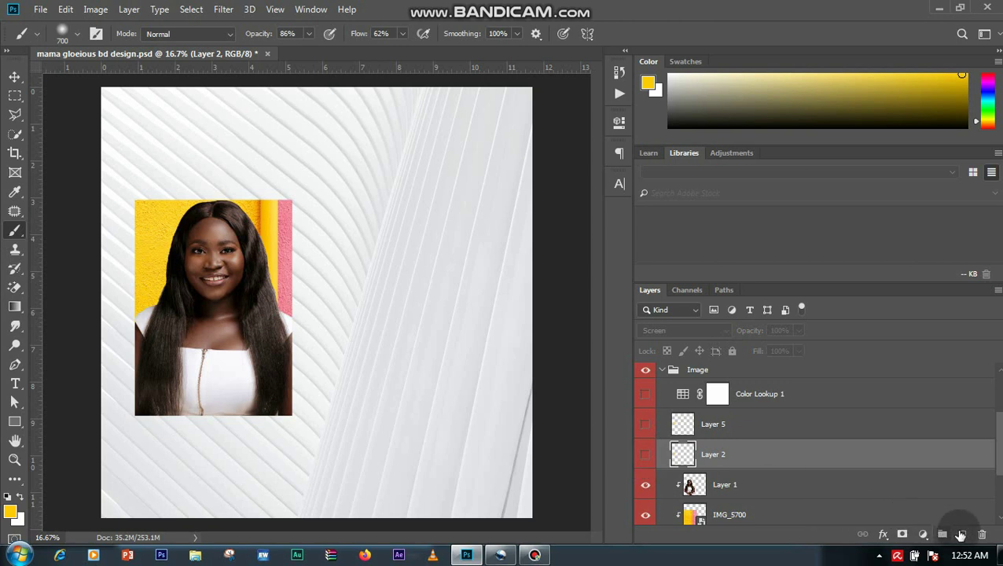
Step: On a new Layer 6, brush a yellow glow along the portrait's left edge in Screen mode
left_click(966, 536)
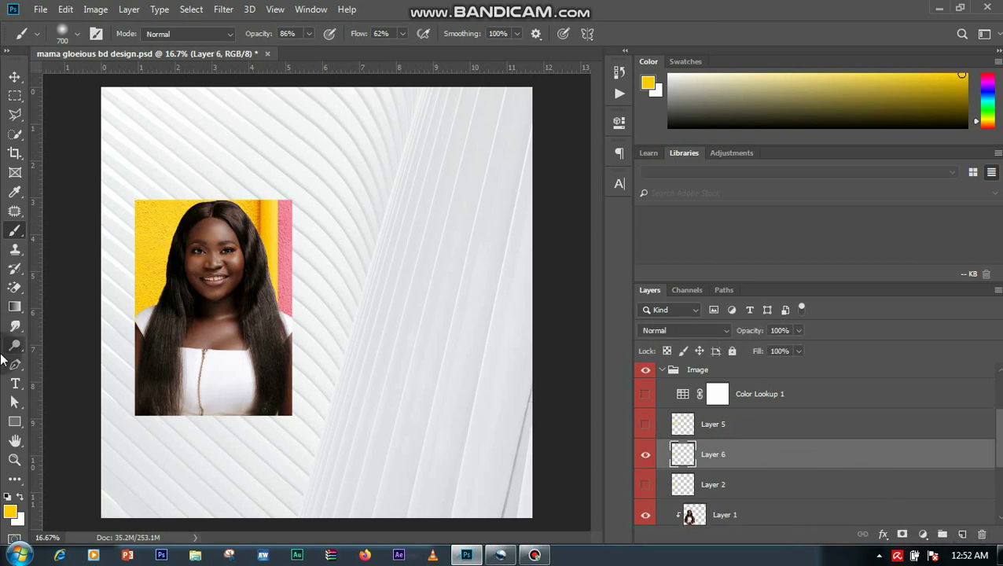
left_click(9, 514)
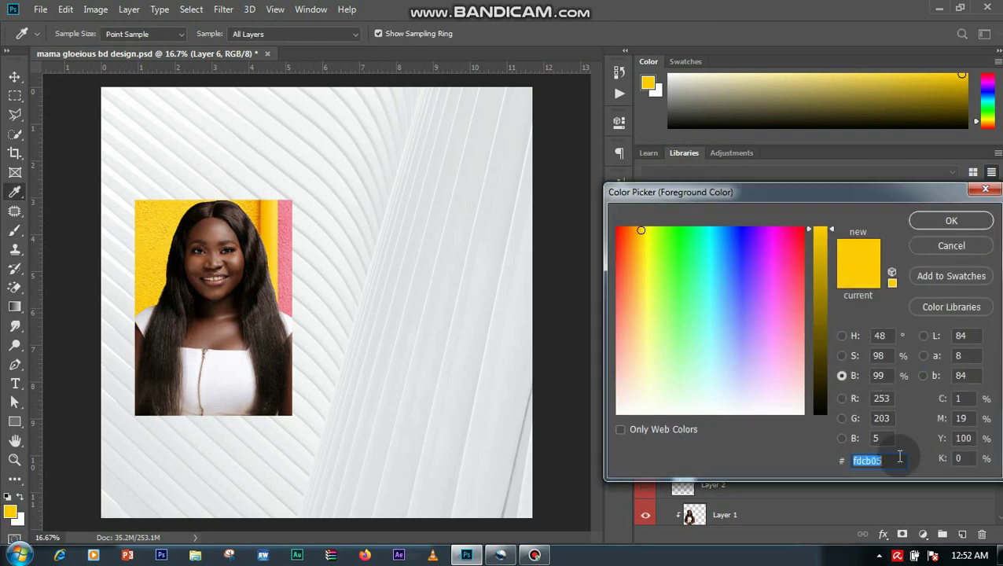
left_click(951, 221)
key("b")
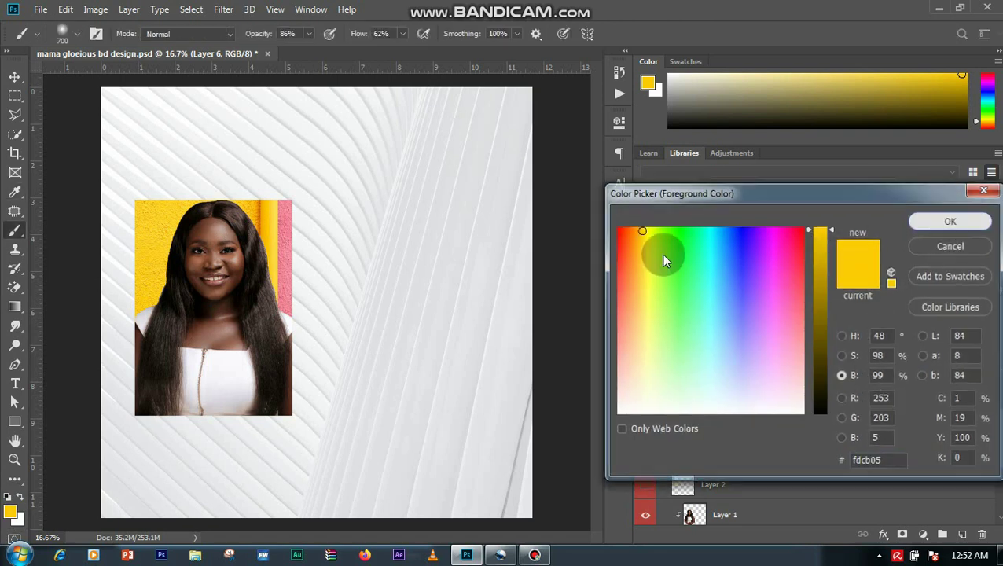
left_click(164, 289)
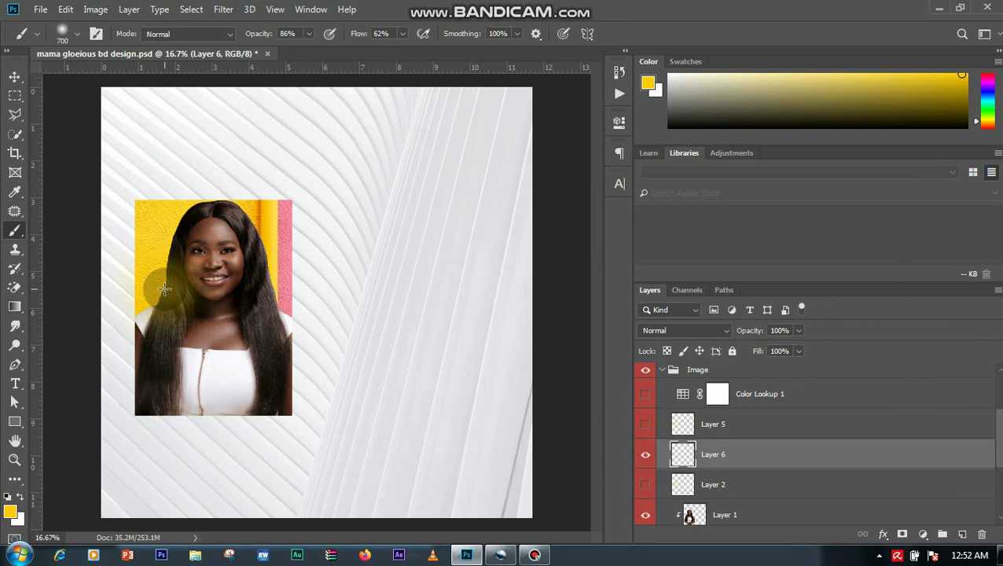
mouse_move(164, 289)
left_mouse_down()
mouse_move(93, 265)
mouse_move(177, 279)
left_mouse_up()
left_click(714, 337)
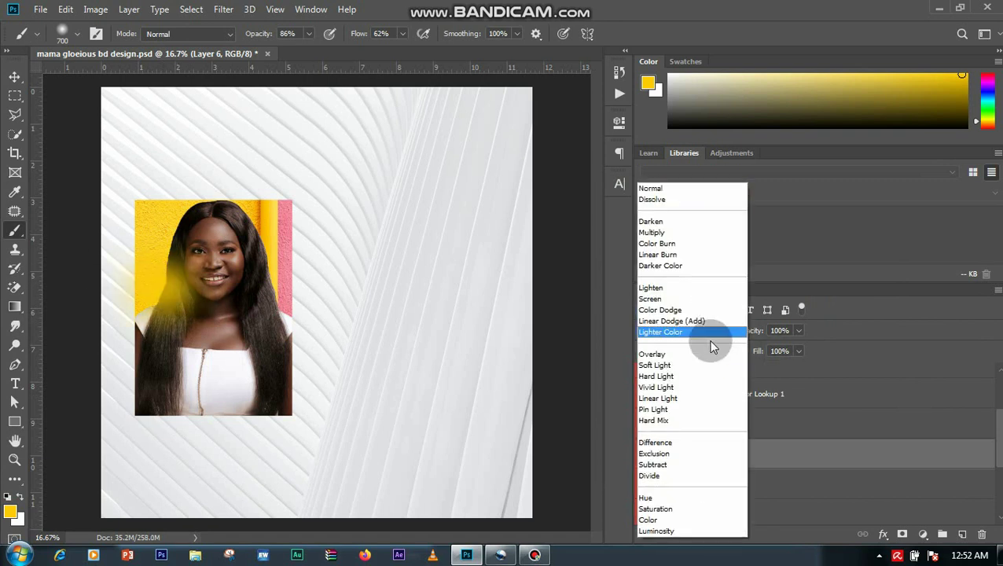
left_click(672, 308)
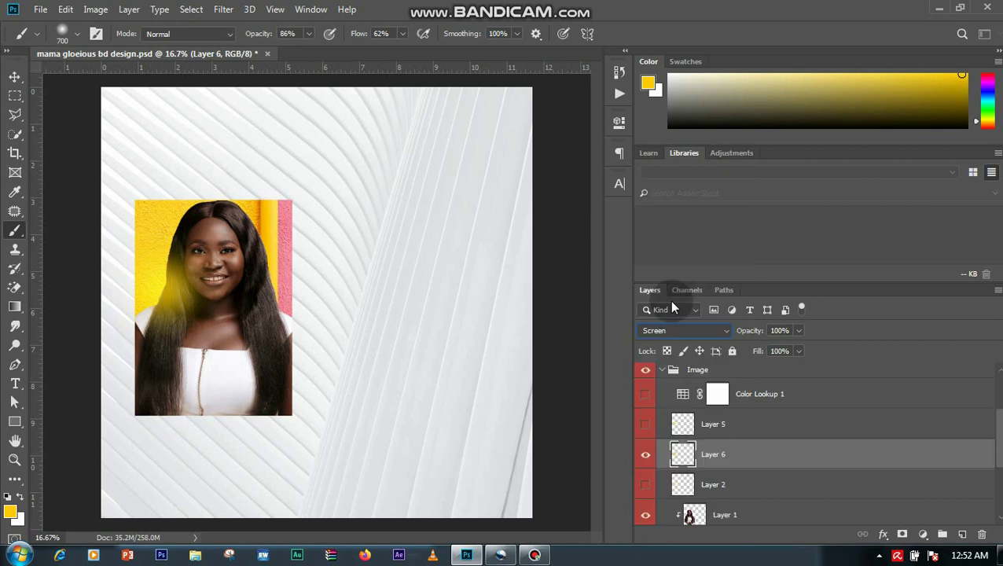
Step: Delete the trial Layer 6 and show Layer 2's yellow glow again
left_click(654, 459)
left_click(655, 460)
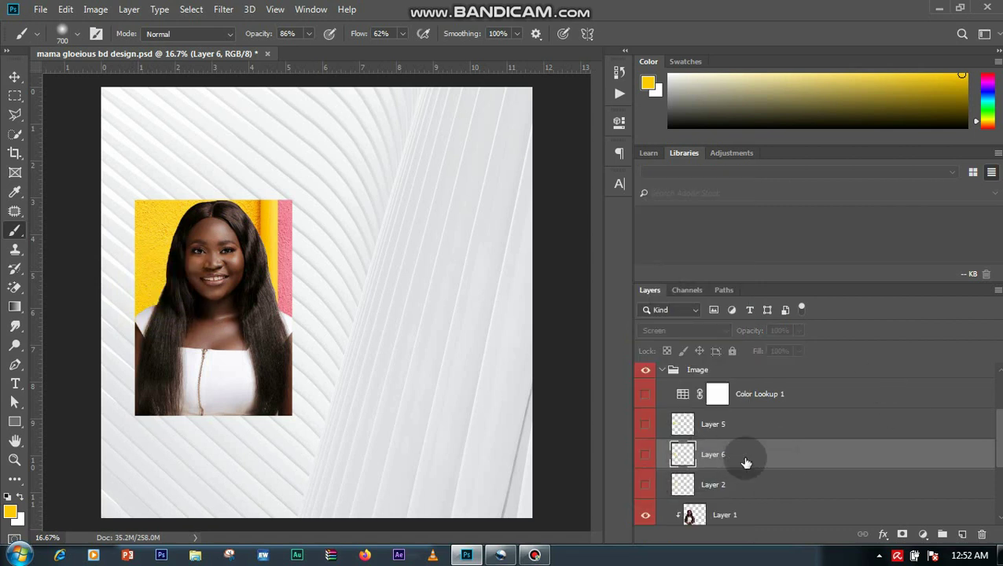
key("Delete")
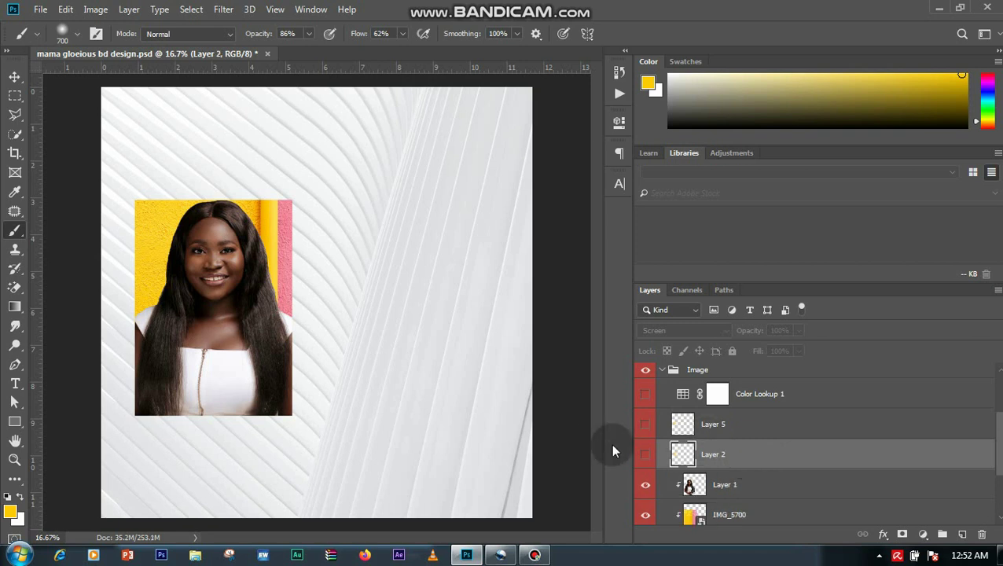
left_click(646, 459)
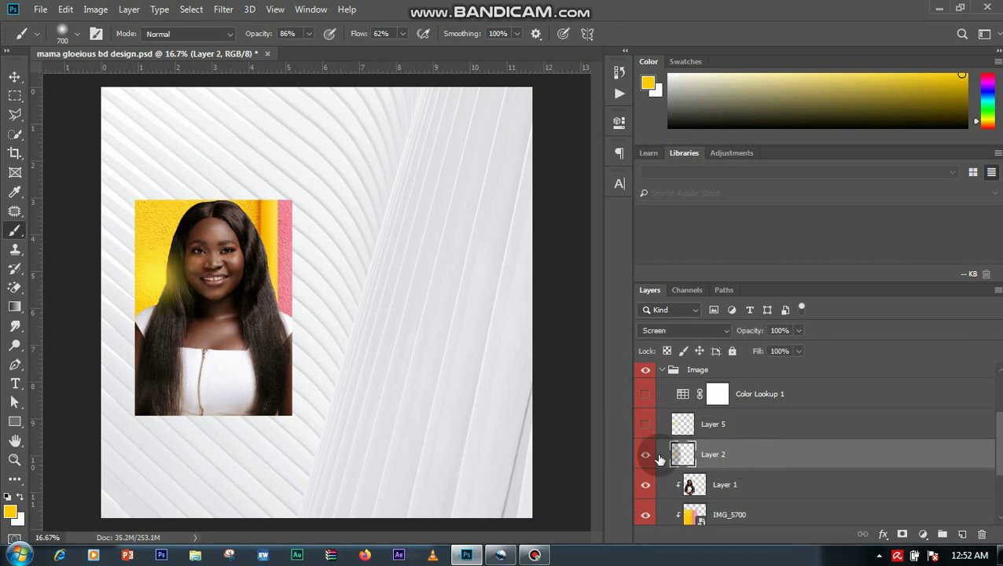
Step: Turn on Layer 5's glow, then select Color Lookup 1's mask
left_click(766, 425)
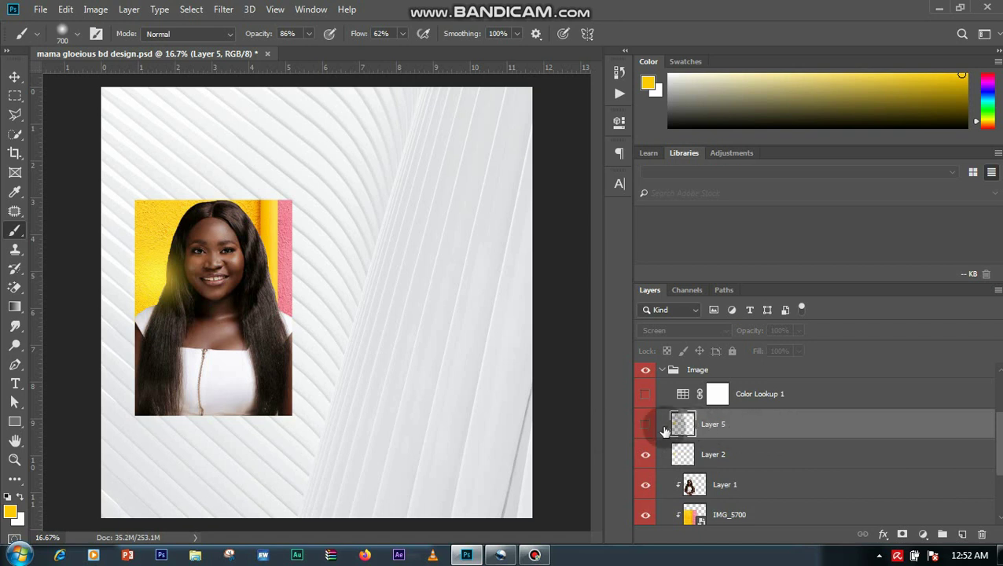
left_click(646, 425)
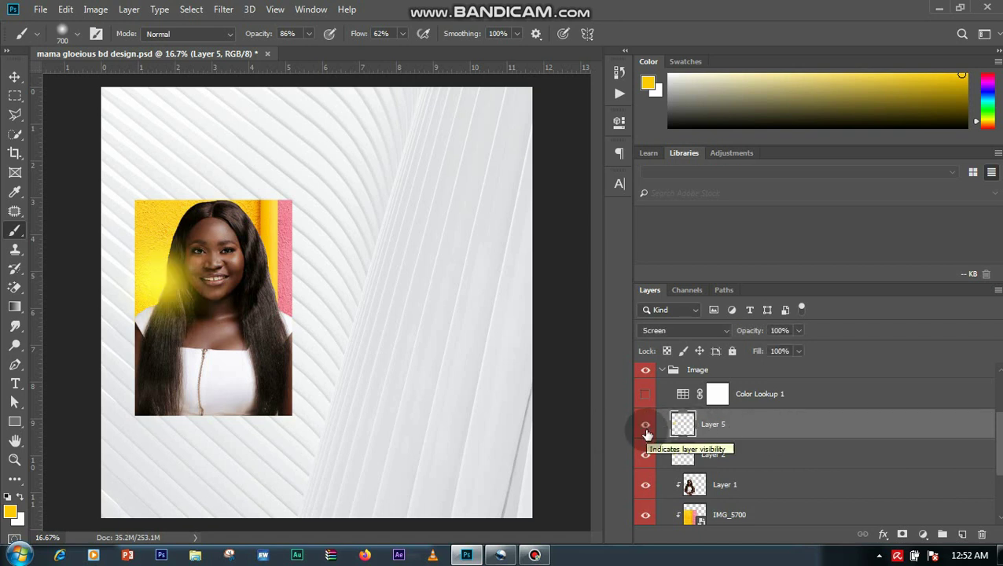
left_click(646, 429)
left_click(646, 430)
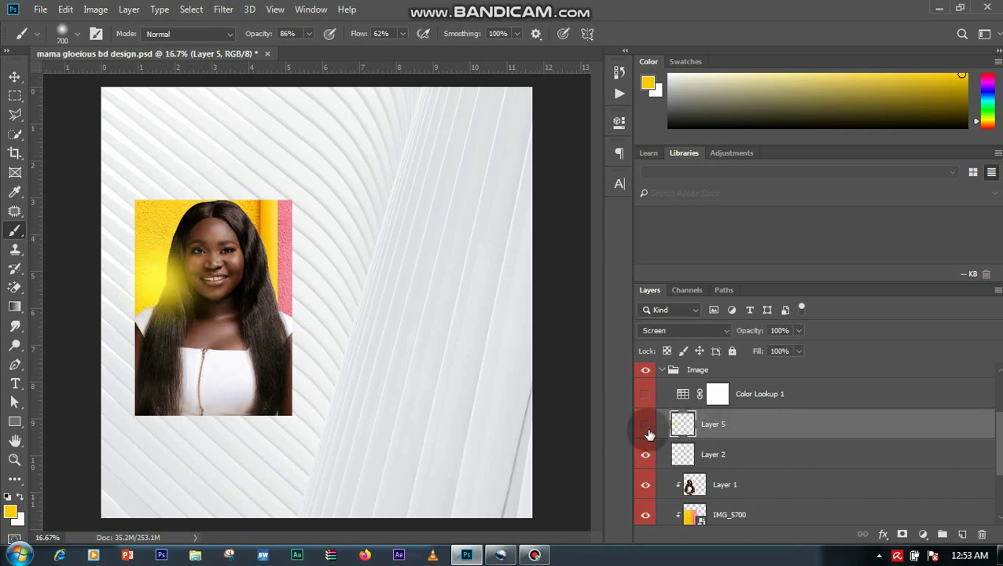
left_click(647, 433)
left_click(647, 432)
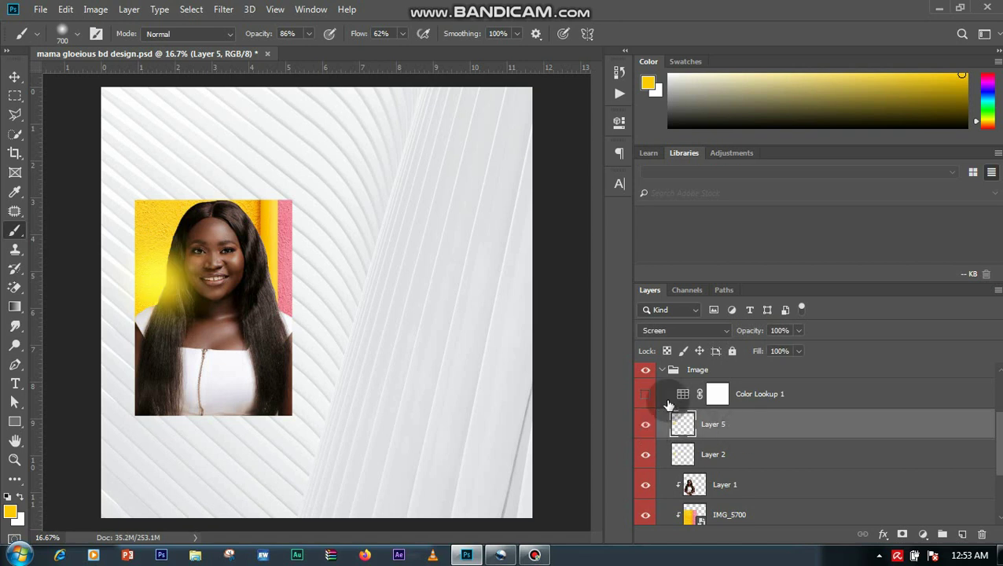
mouse_move(683, 397)
left_mouse_down()
mouse_move(668, 403)
mouse_move(864, 403)
mouse_move(684, 401)
left_mouse_up()
Step: Compare the portrait with and without Color Lookup 1, leaving it switched on
left_click(645, 395)
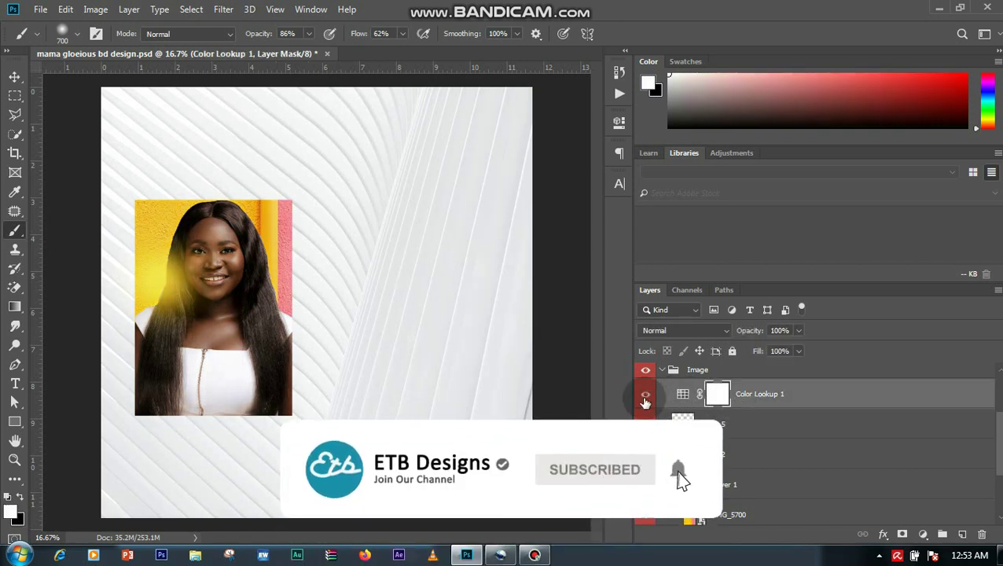
left_click(644, 402)
left_click(644, 402)
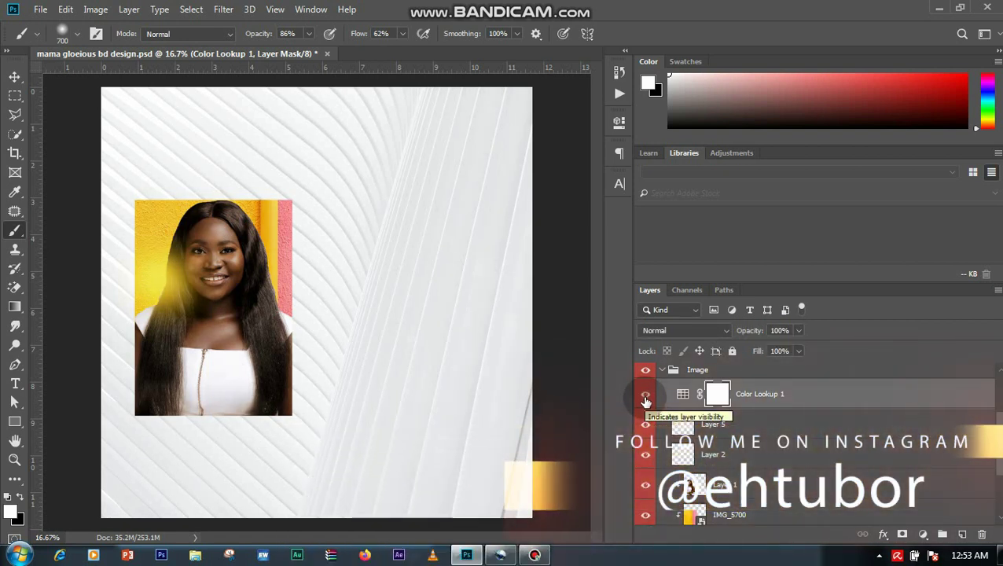
left_click(646, 401)
left_click(645, 401)
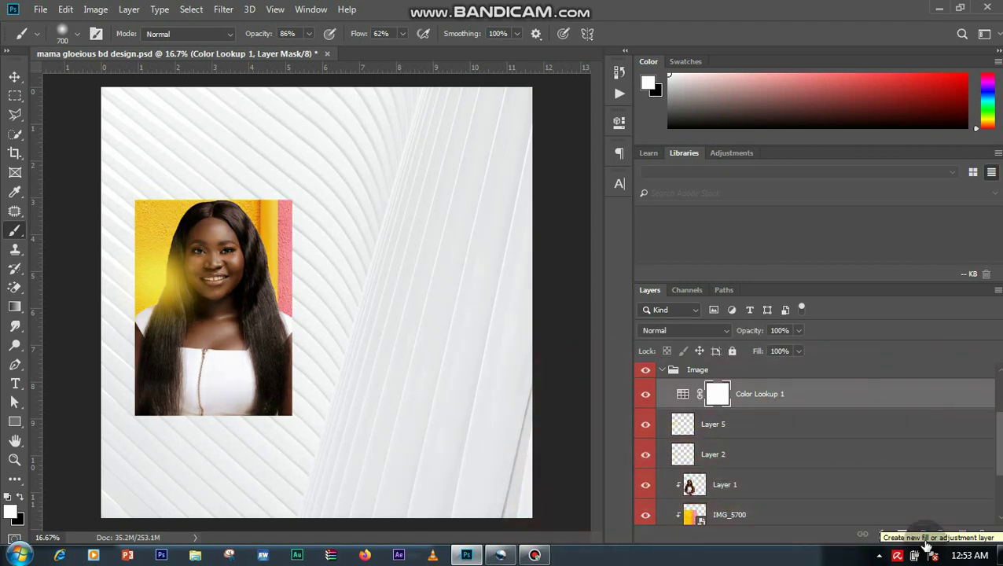
Step: Add a trial Color Lookup 2, leave the 3D LUT list unused, and delete it
left_click(925, 541)
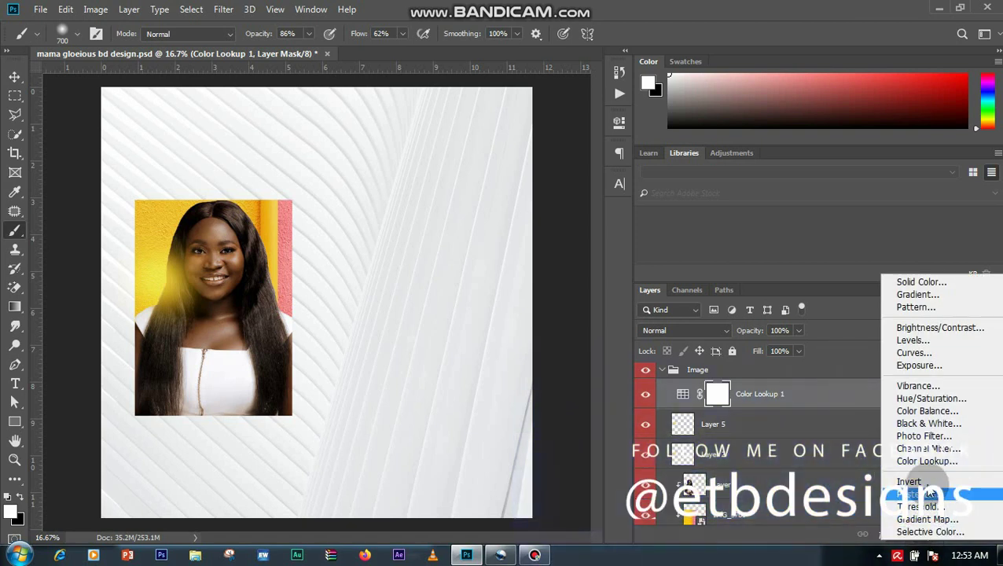
left_click(921, 464)
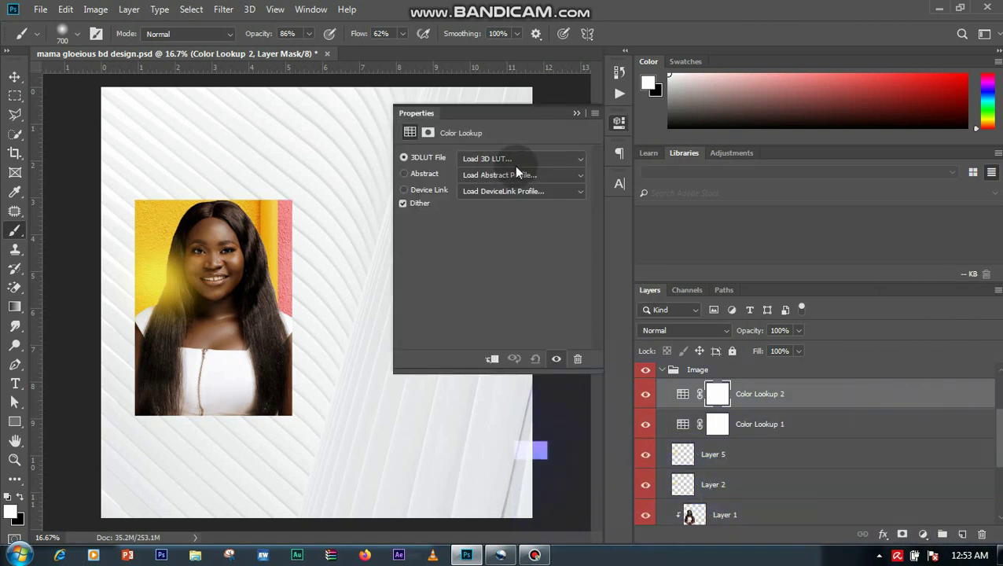
left_click(554, 160)
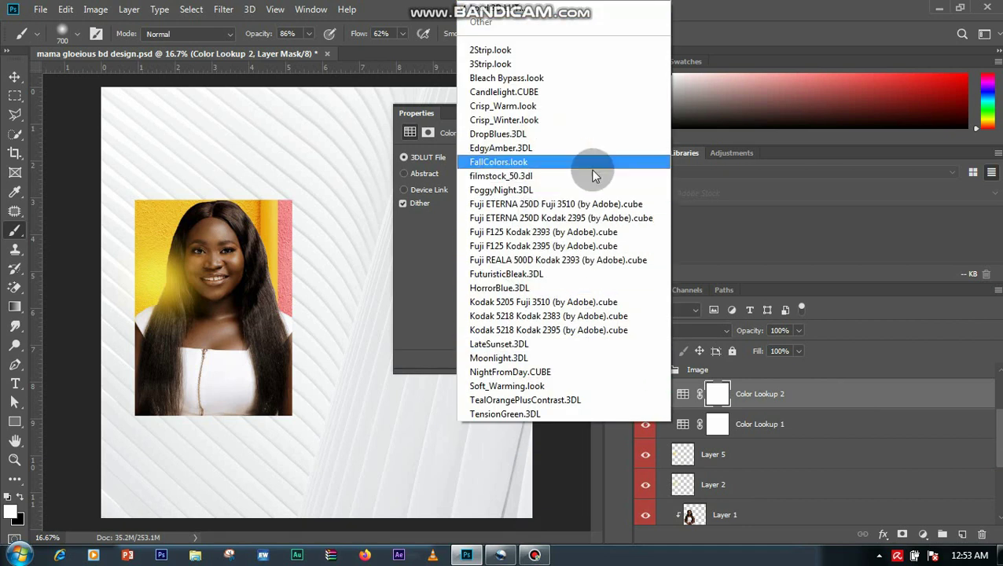
left_click(846, 404)
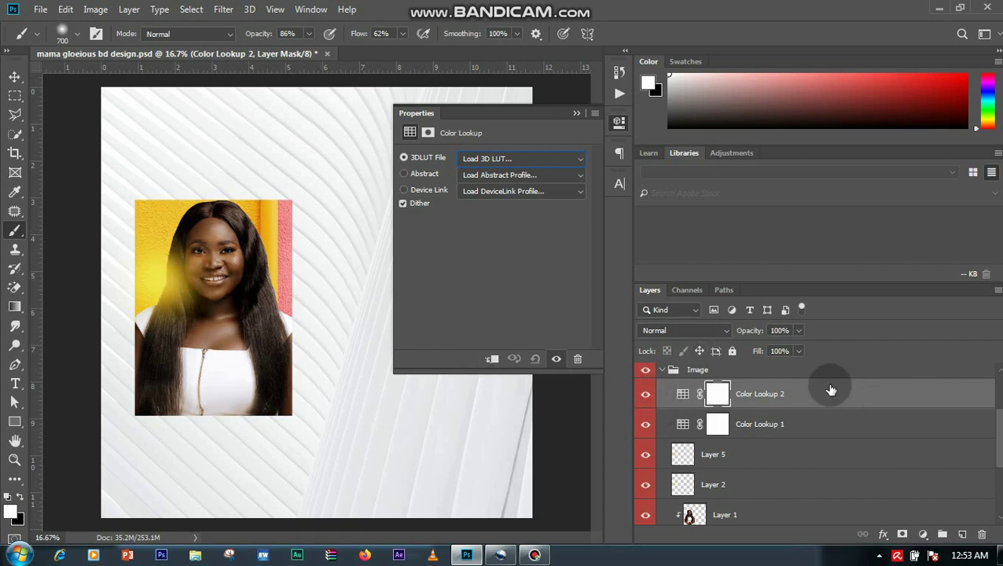
left_click(918, 406)
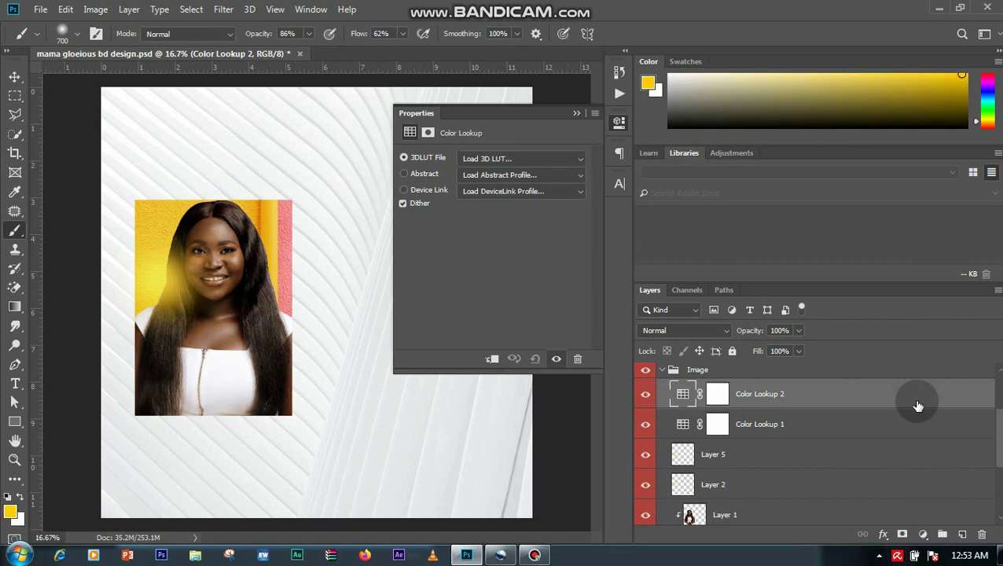
key("Delete")
left_click(697, 371)
left_click(662, 369)
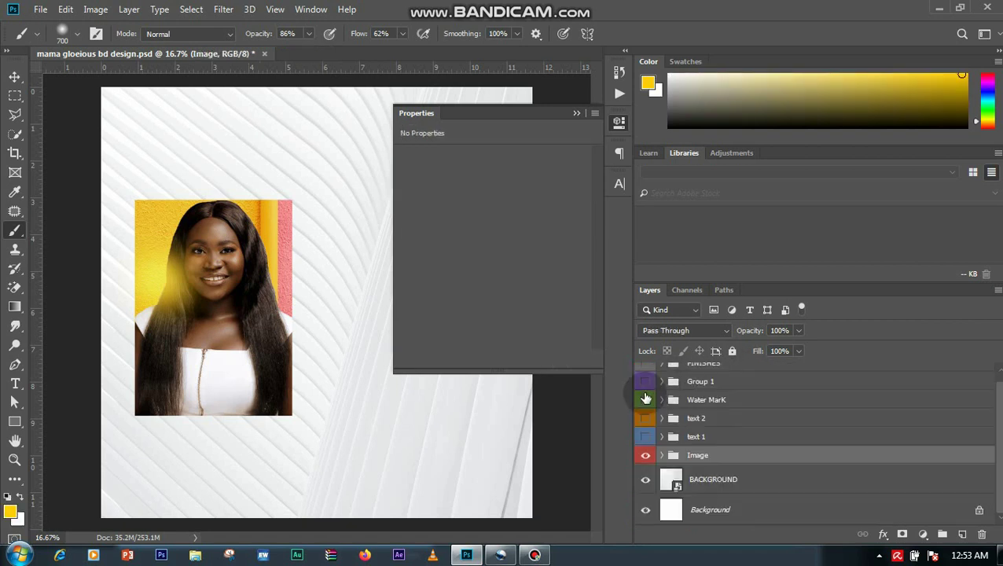
left_click(644, 457)
left_click(645, 457)
left_click(646, 457)
left_click(646, 458)
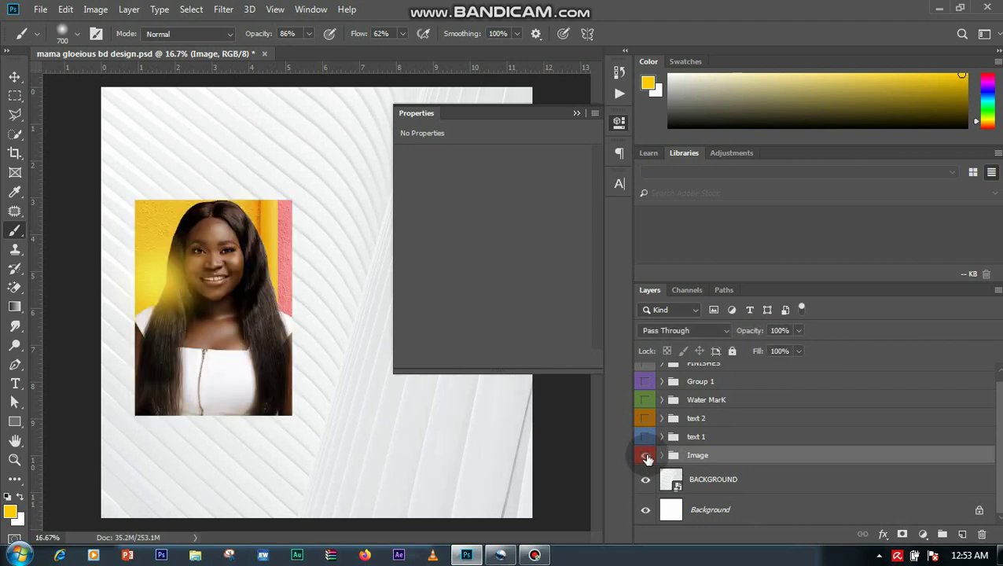
left_click(576, 114)
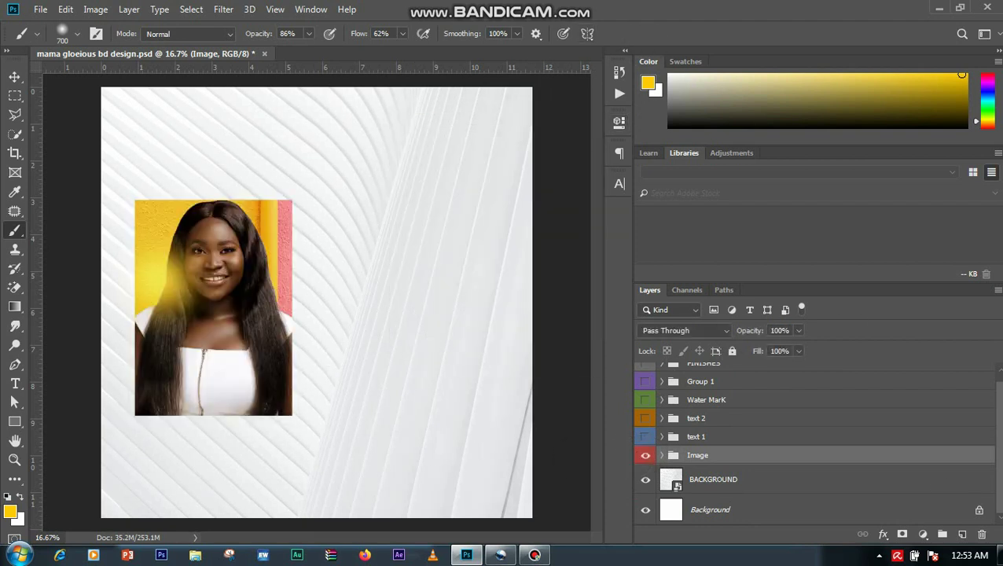
left_click(716, 438)
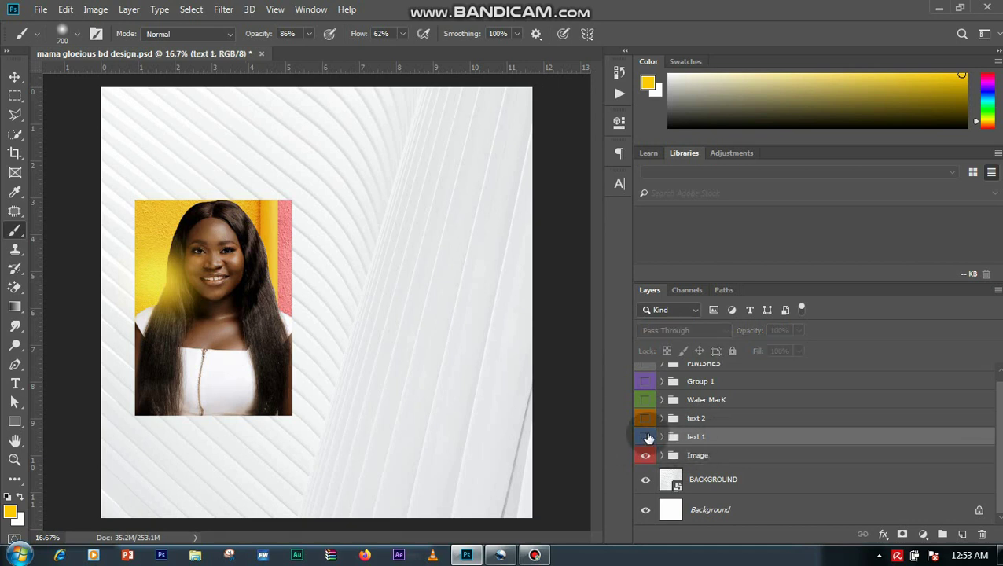
left_click(645, 437)
left_click(645, 437)
left_click(645, 437)
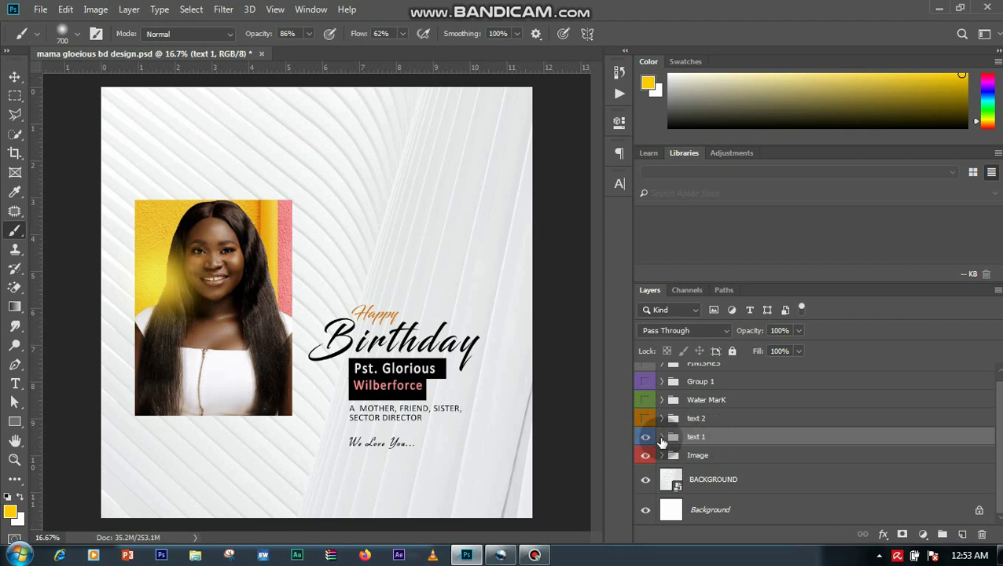
left_click(662, 437)
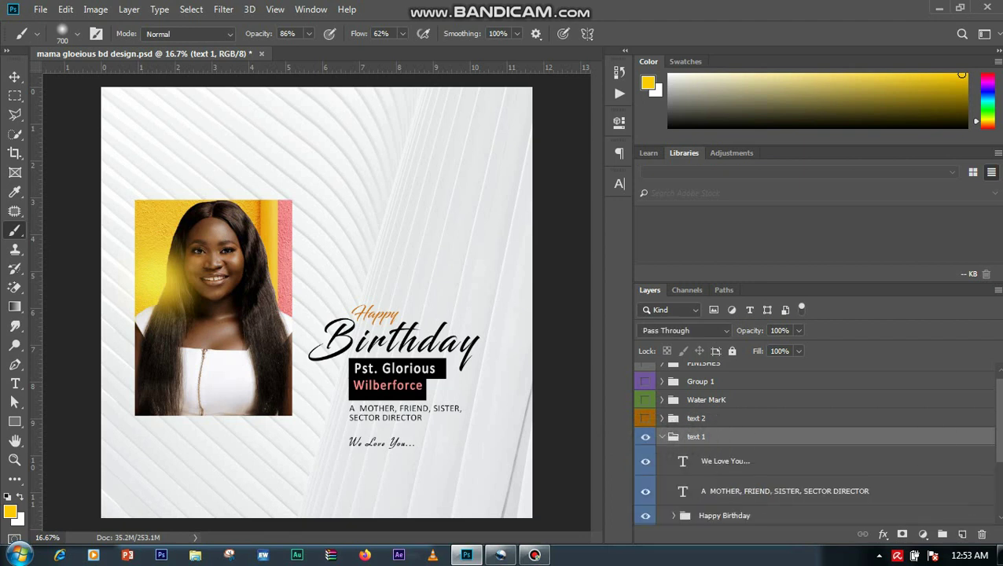
scroll(662, 442, "down", 3)
scroll(884, 459, "down", 1)
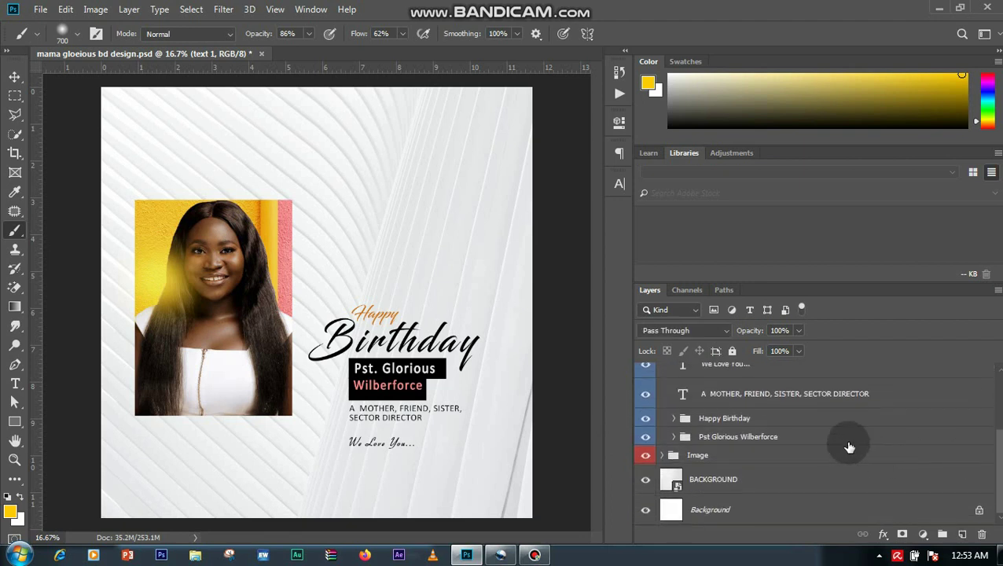
left_click(755, 437)
left_click(646, 439)
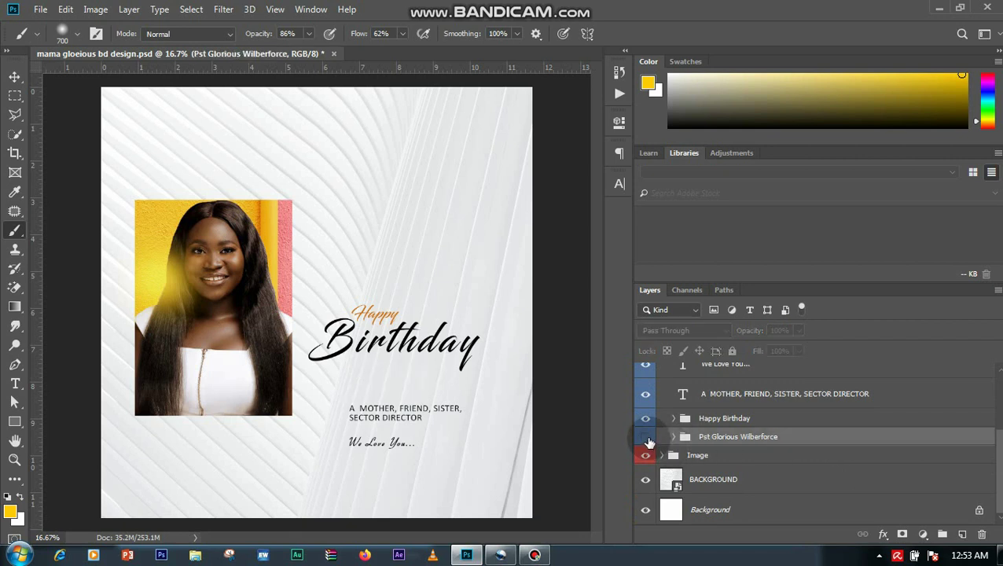
left_click(646, 439)
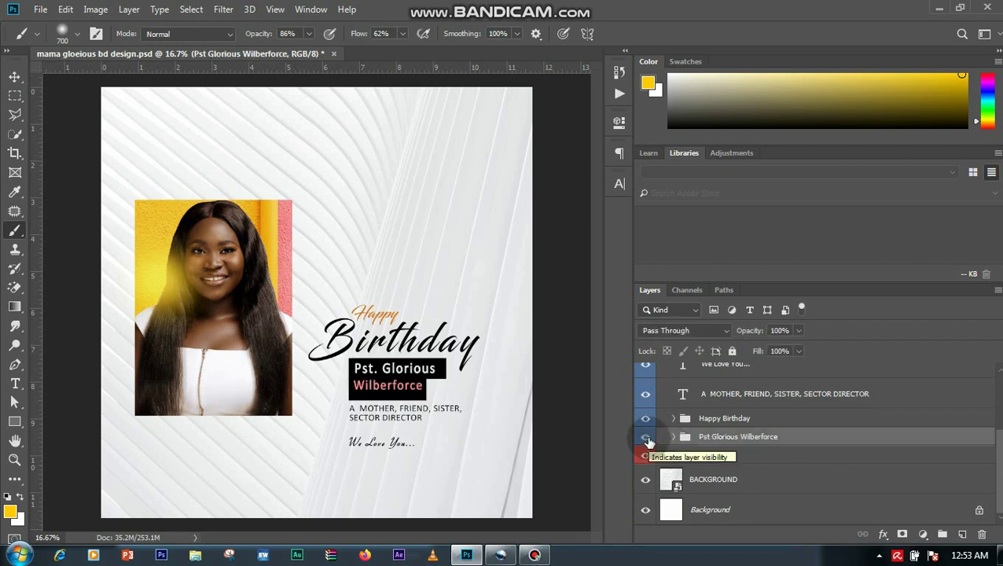
left_click(646, 438)
left_click(646, 439)
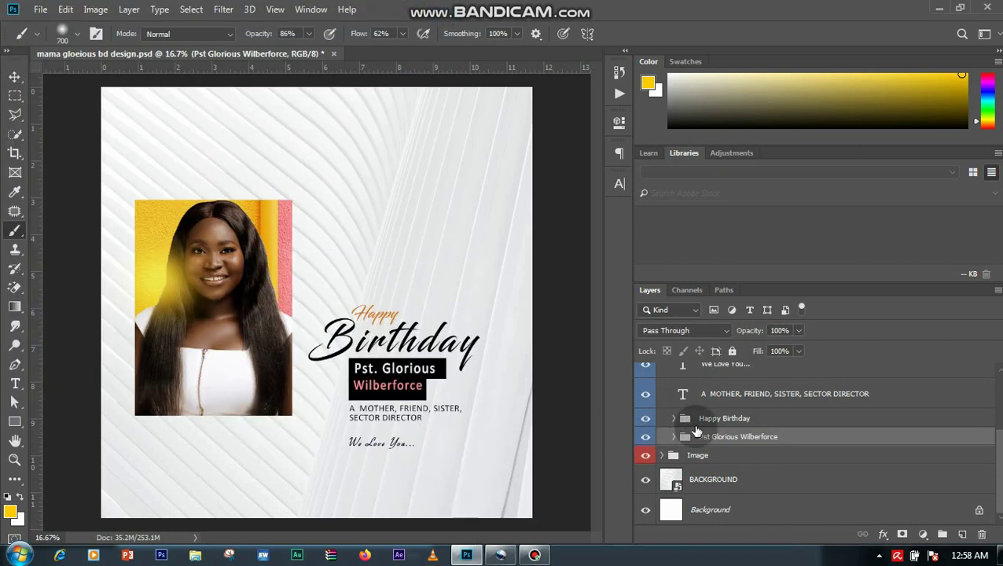
Step: Expand the name group and select its Rectangle 5 backing box
left_click(645, 439)
left_click(645, 439)
left_click(675, 437)
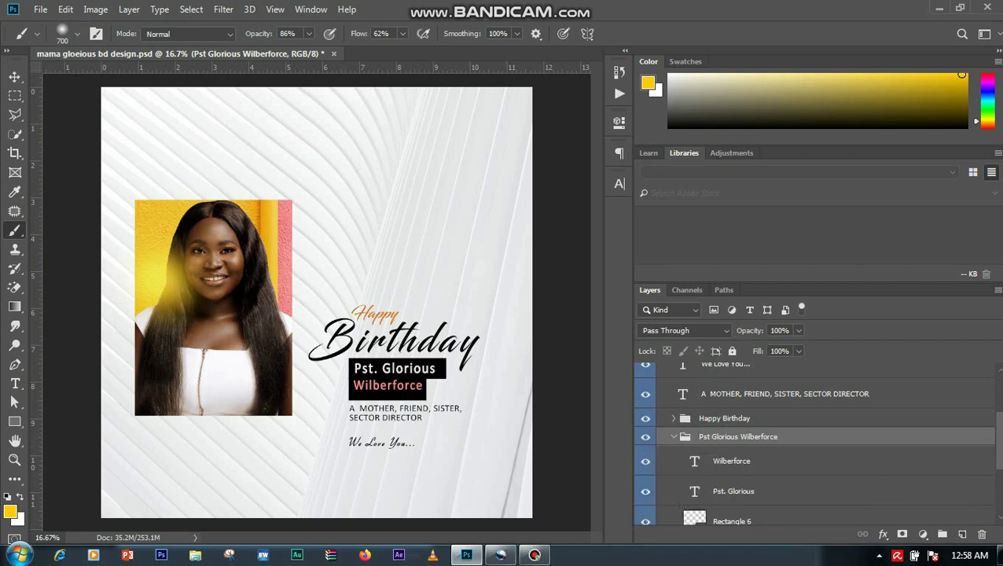
scroll(992, 490, "down", 2)
left_click(802, 475)
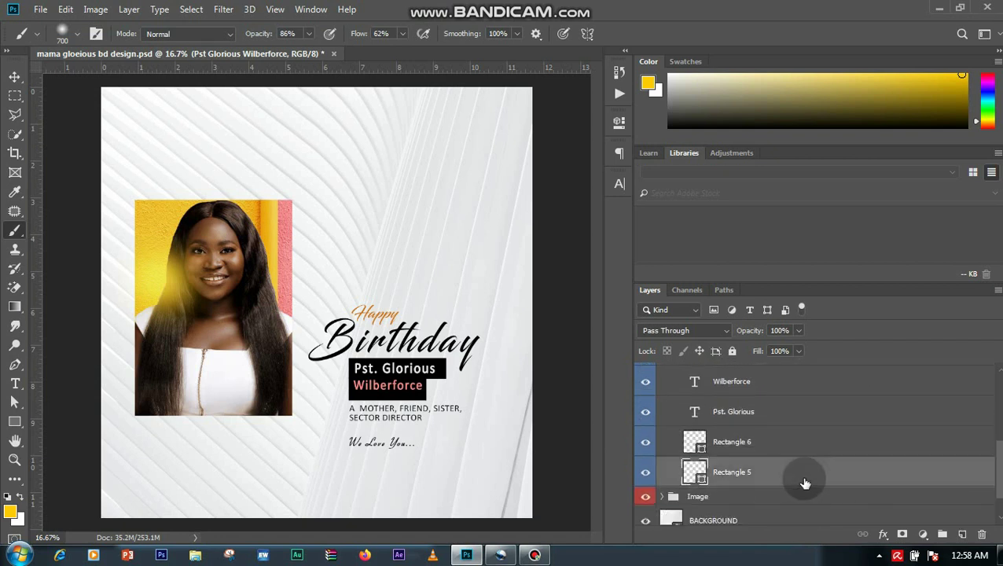
left_click(14, 421)
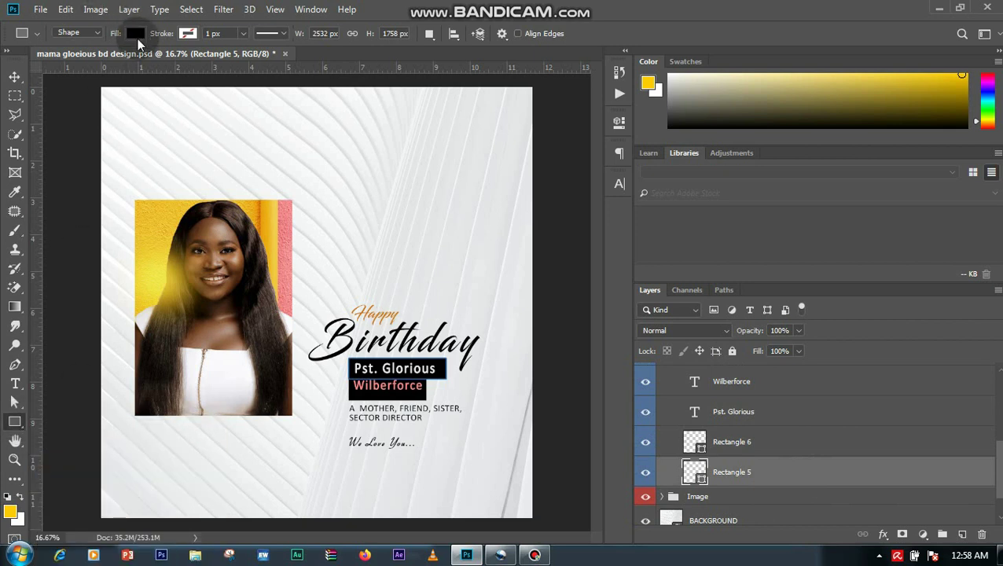
Step: Identify the Rectangle 5 and Rectangle 6 boxes, then select both name text lines
left_click(646, 473)
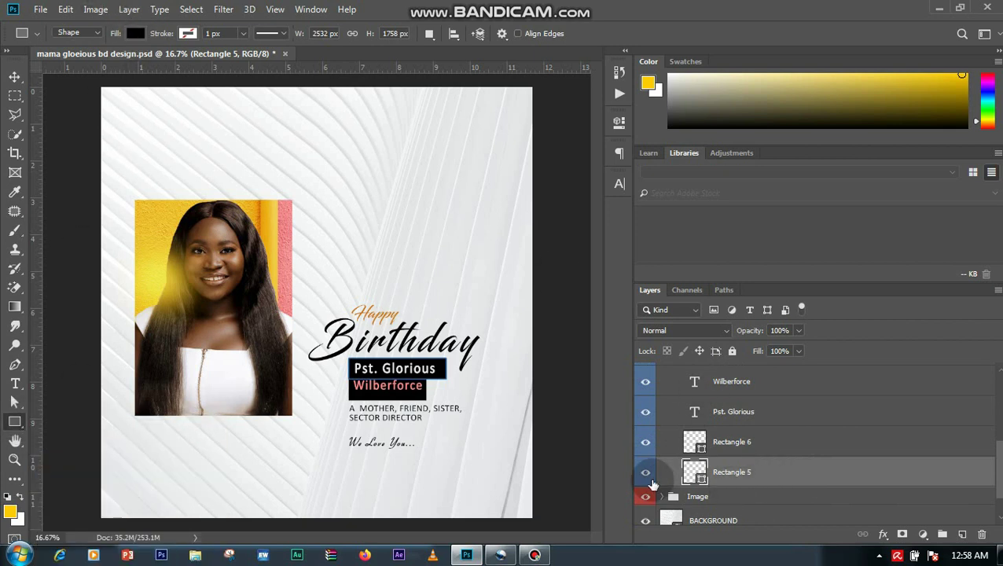
left_click(646, 473)
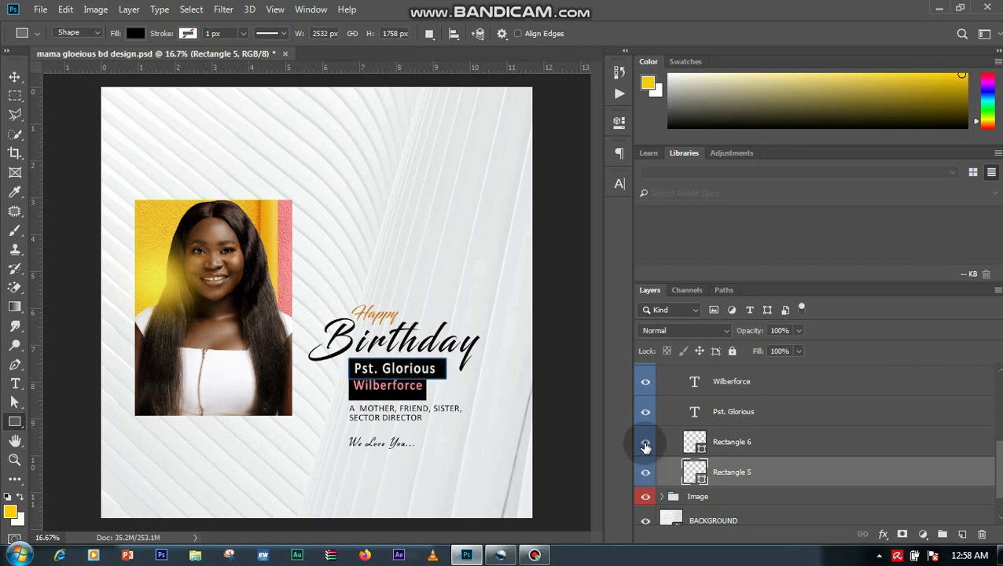
left_click(645, 443)
left_click(646, 442)
left_click(738, 445)
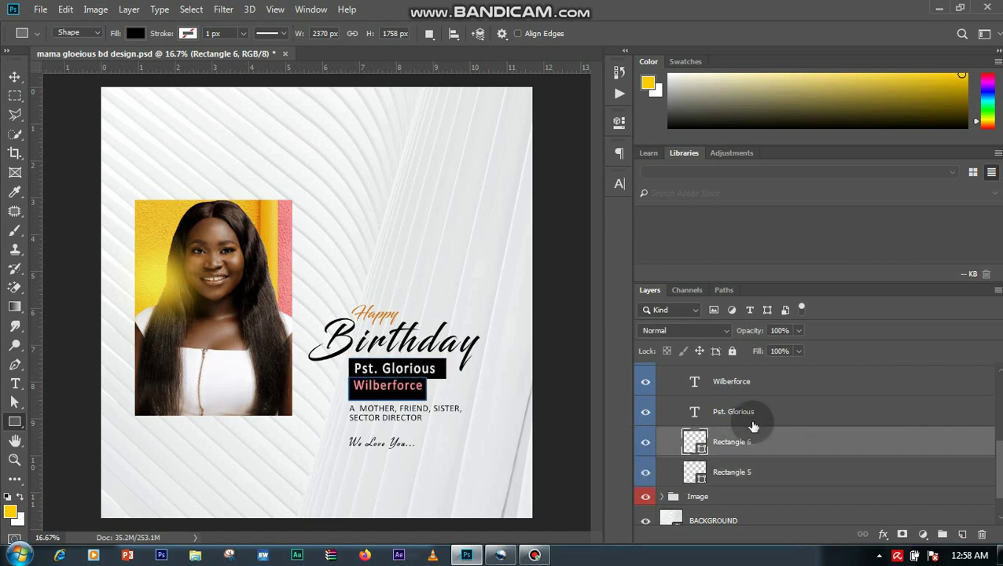
left_click(731, 412)
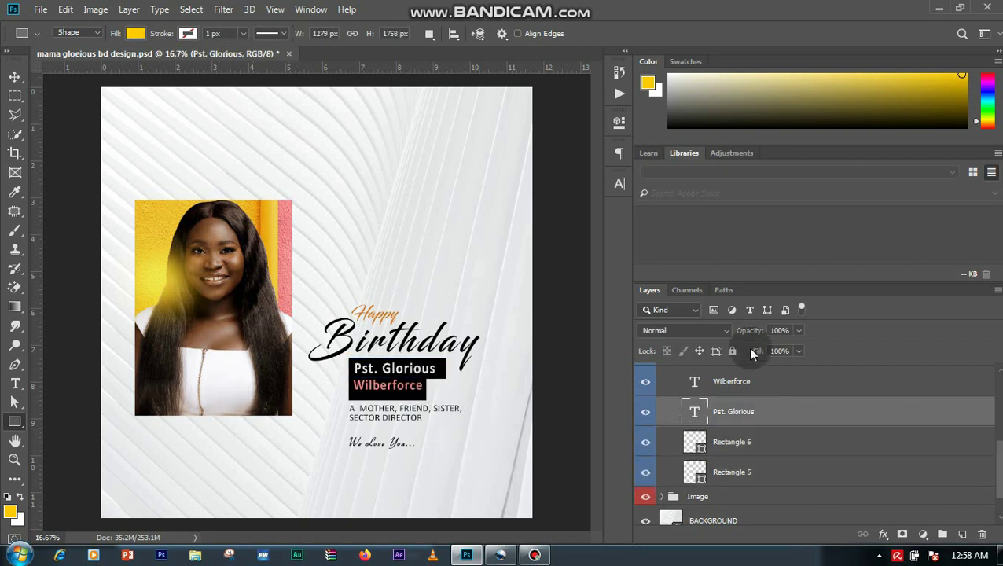
left_click(770, 382)
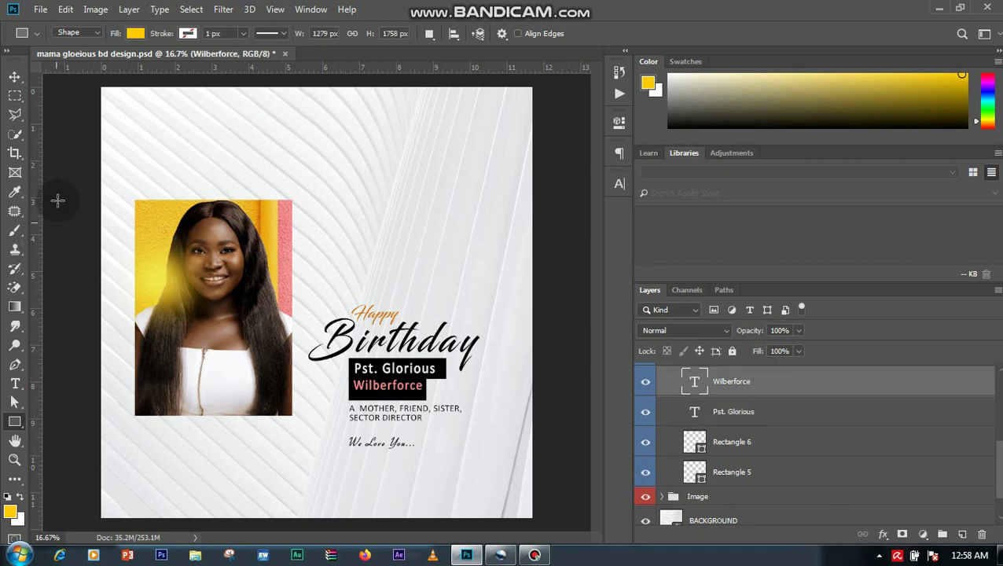
Step: Show the Character panel to inspect the name lines' Calibri Regular font, 26 and 24 pt sizes, and colours
left_click(14, 76)
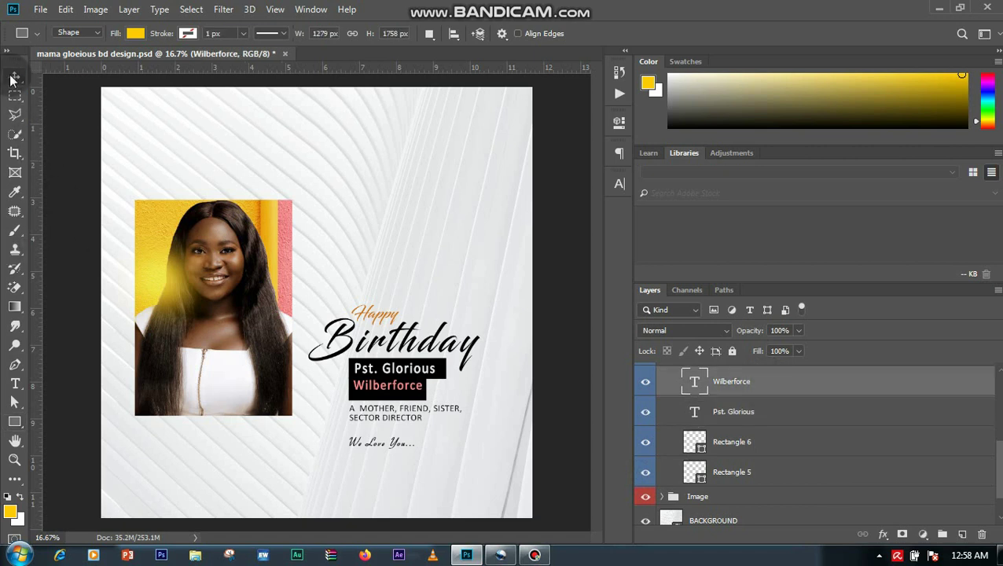
left_click(620, 184)
left_click(511, 217)
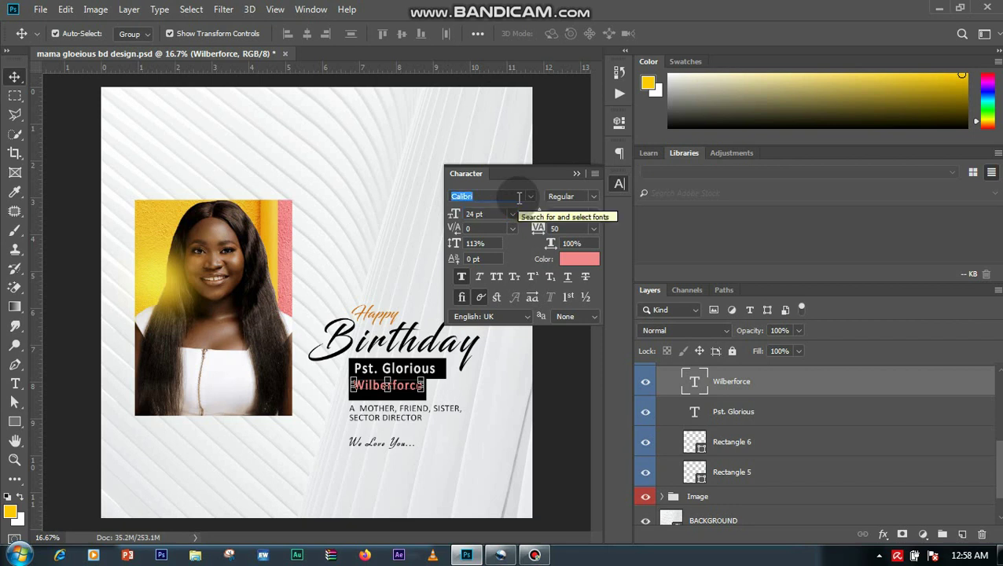
left_click(519, 197)
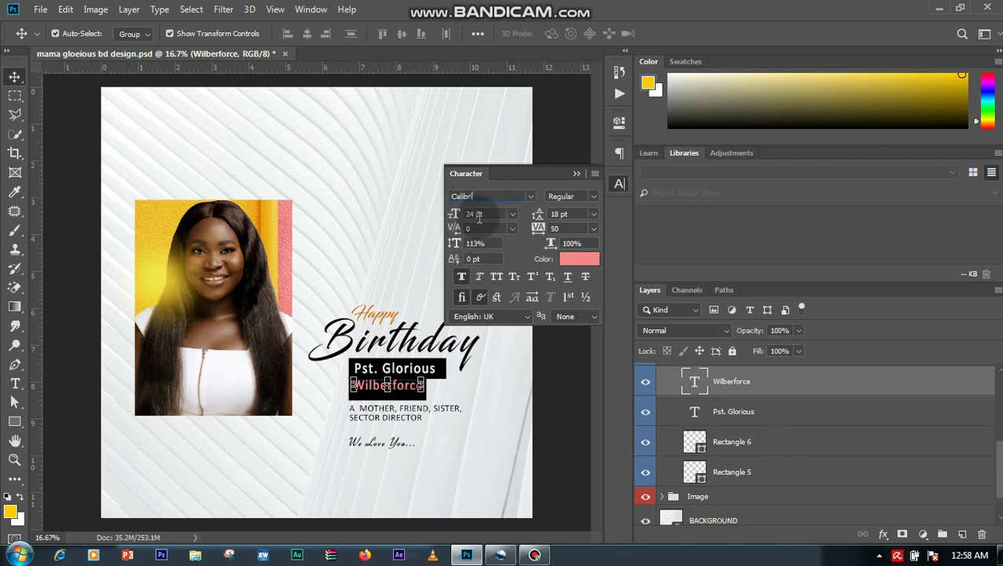
left_click(801, 413)
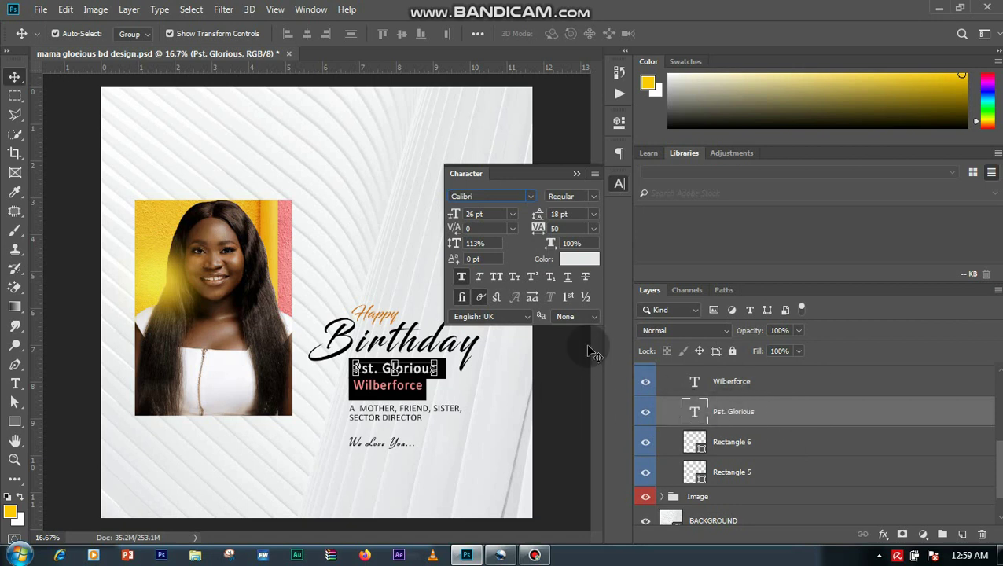
left_click(575, 269)
scroll(999, 472, "up", 3)
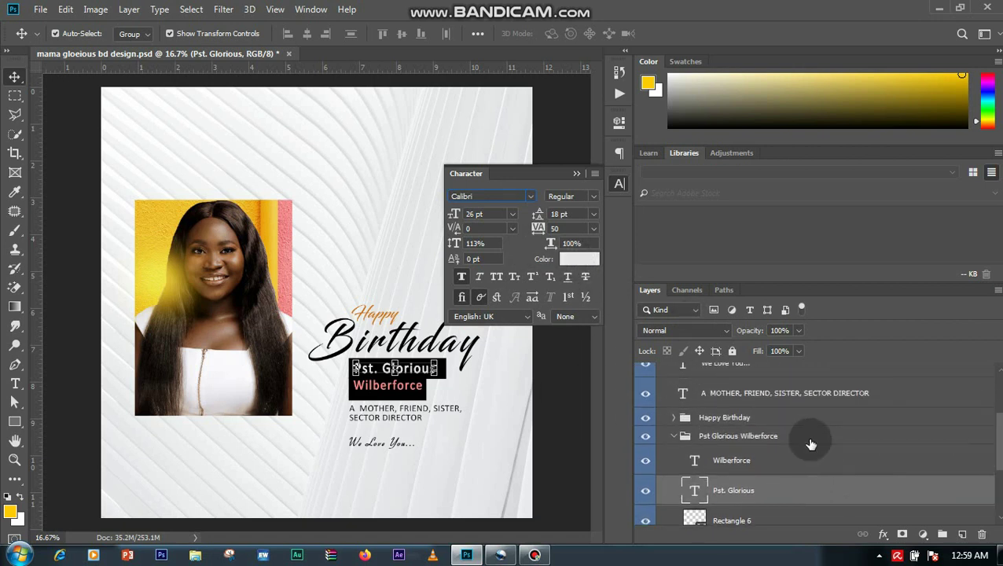
Step: Collapse the name group and expand the Happy Birthday group
left_click(676, 441)
left_click(674, 436)
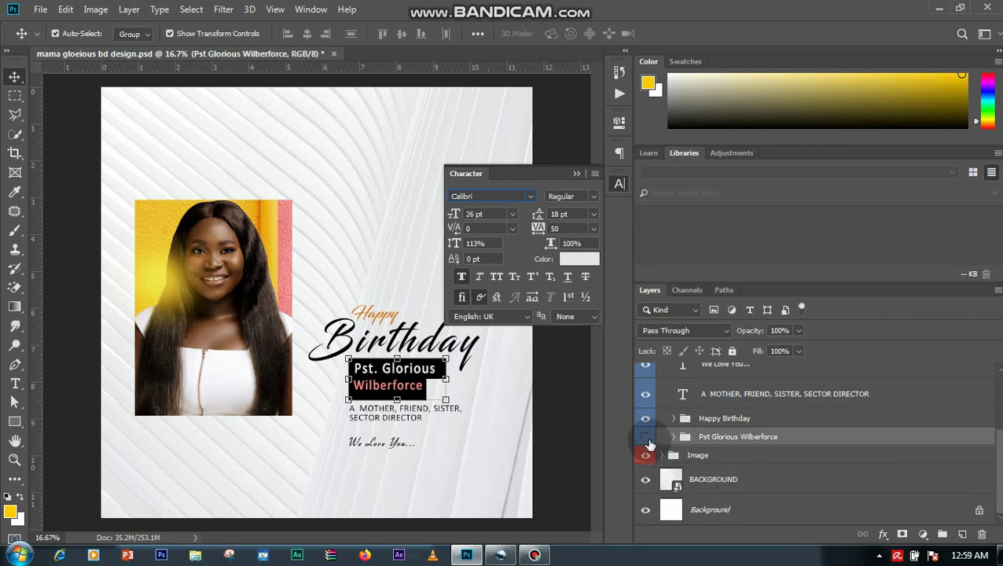
left_click(646, 440)
left_click(646, 438)
left_click(715, 420)
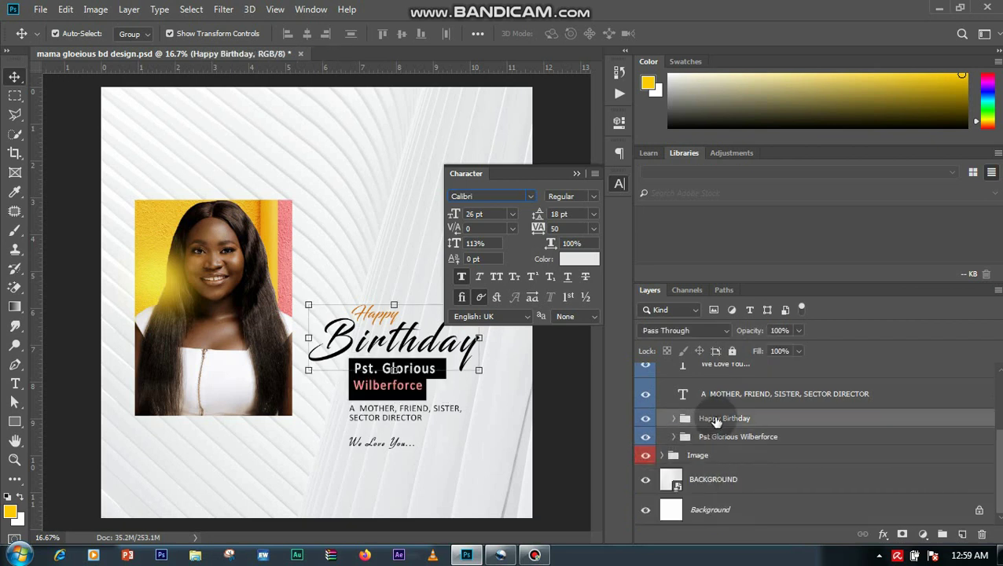
left_click(643, 422)
left_click(646, 419)
left_click(673, 421)
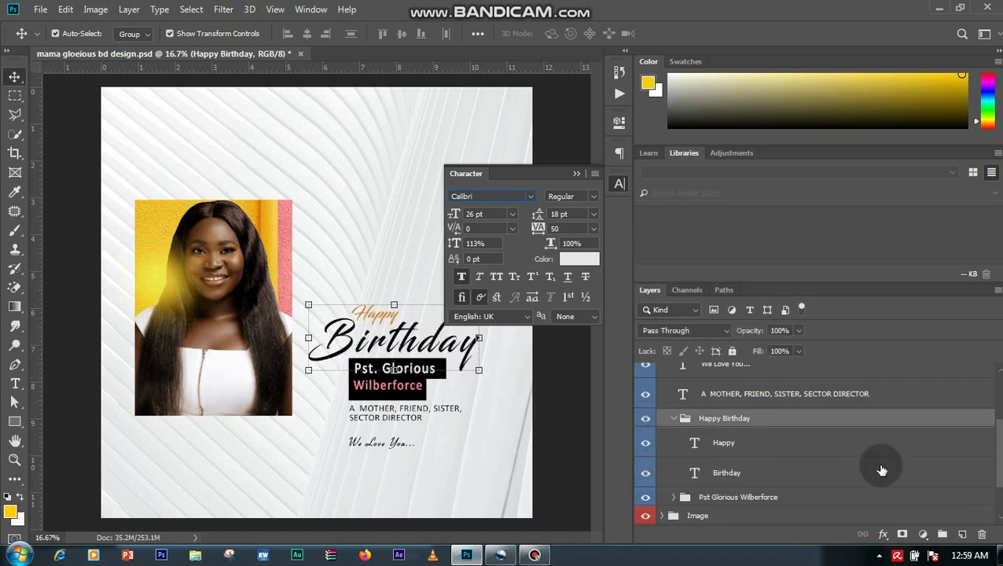
Step: Inspect the Birthday and Happy text layers, keeping Happy's orange #d07008 colour
left_click(826, 476)
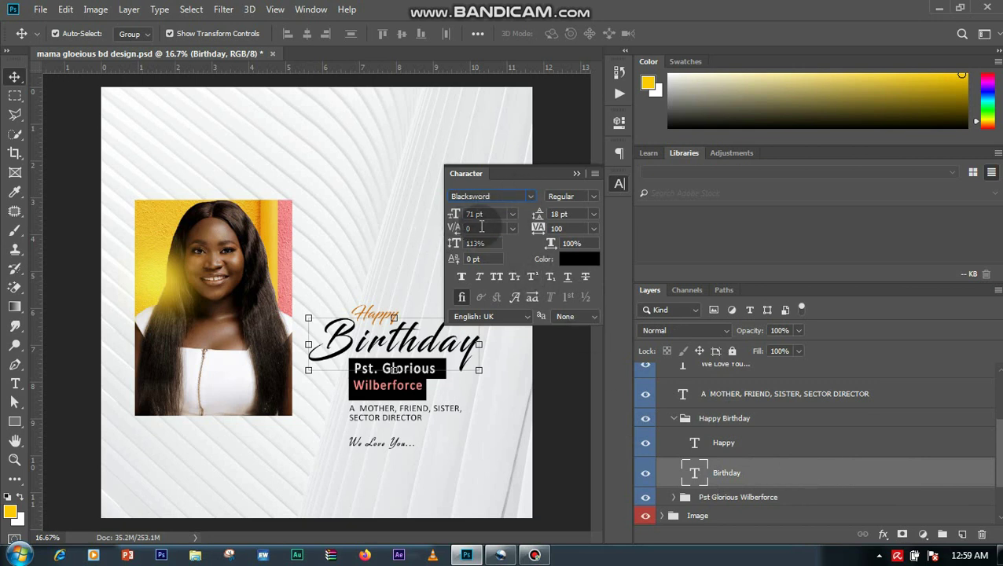
left_click(786, 449)
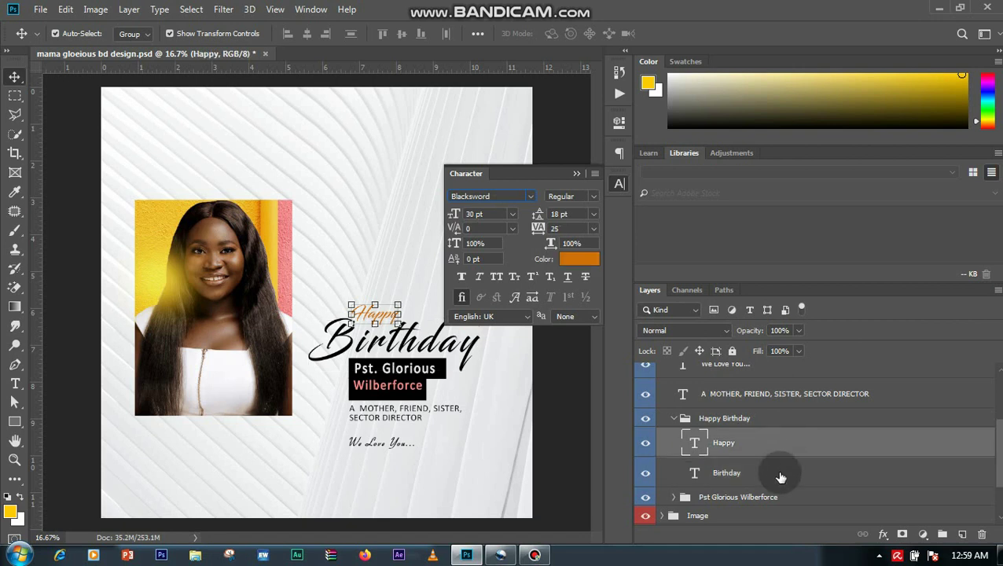
key("i")
left_click(578, 259)
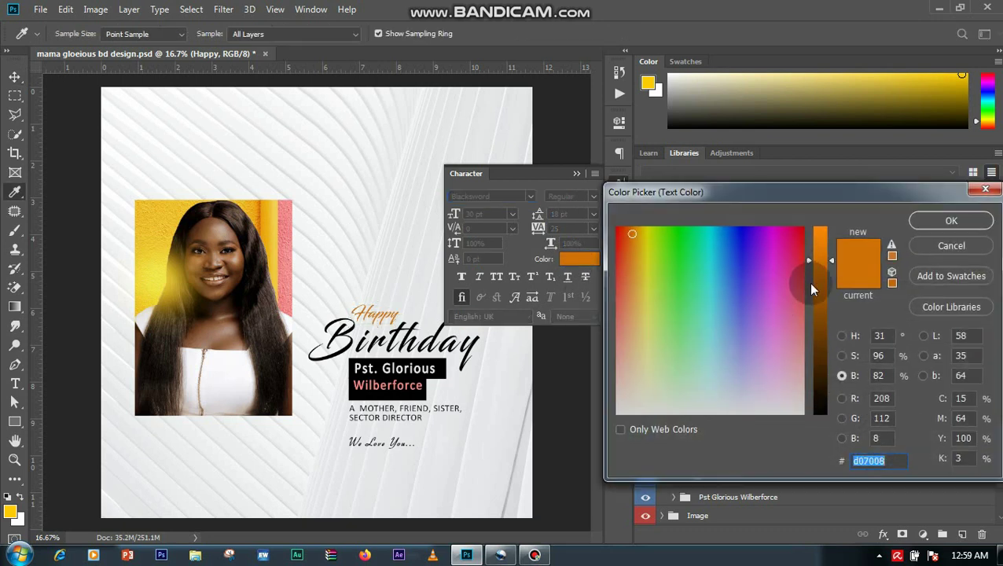
left_click(946, 223)
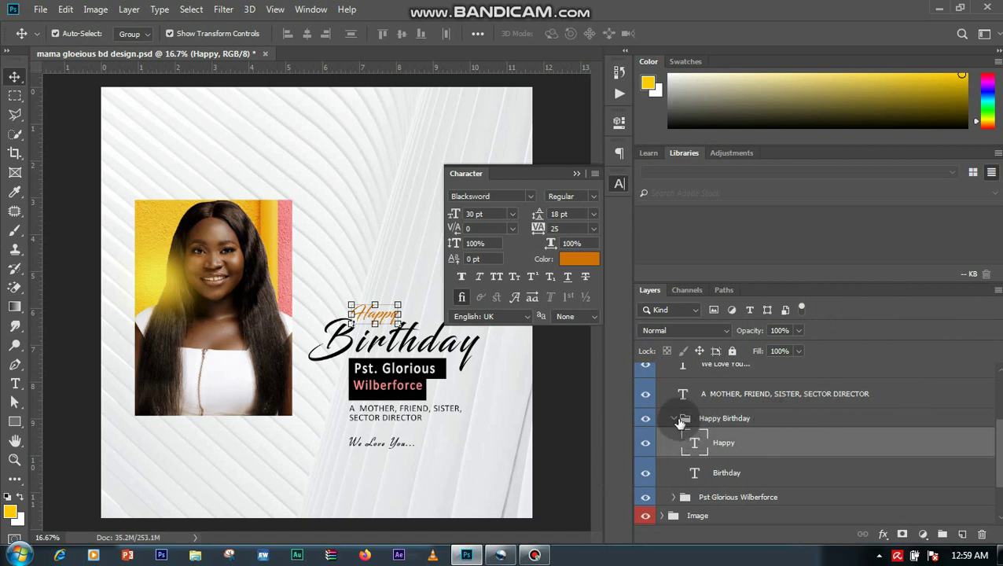
Step: Collapse the Happy Birthday group with its heading left visible
left_click(678, 419)
left_click(676, 418)
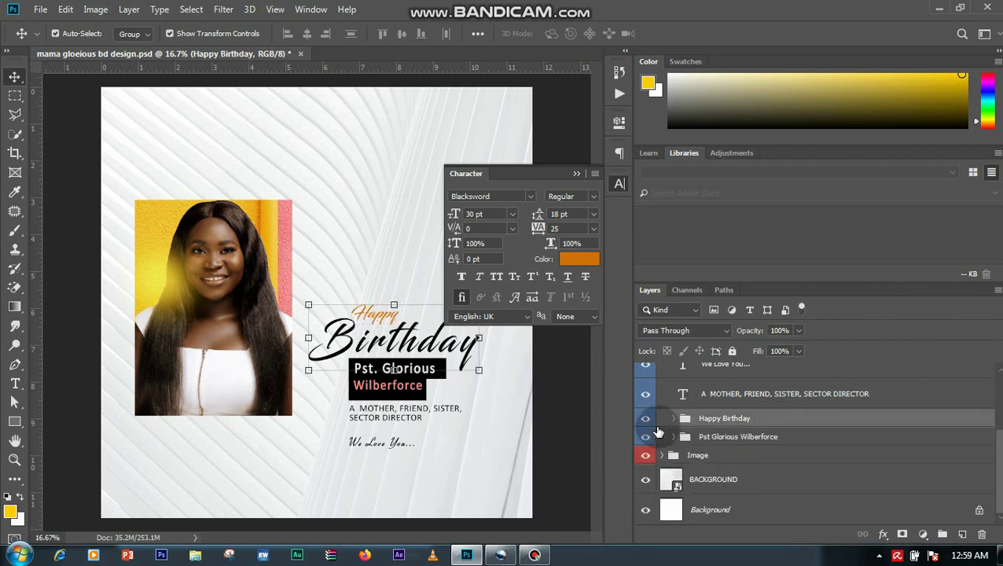
left_click(647, 419)
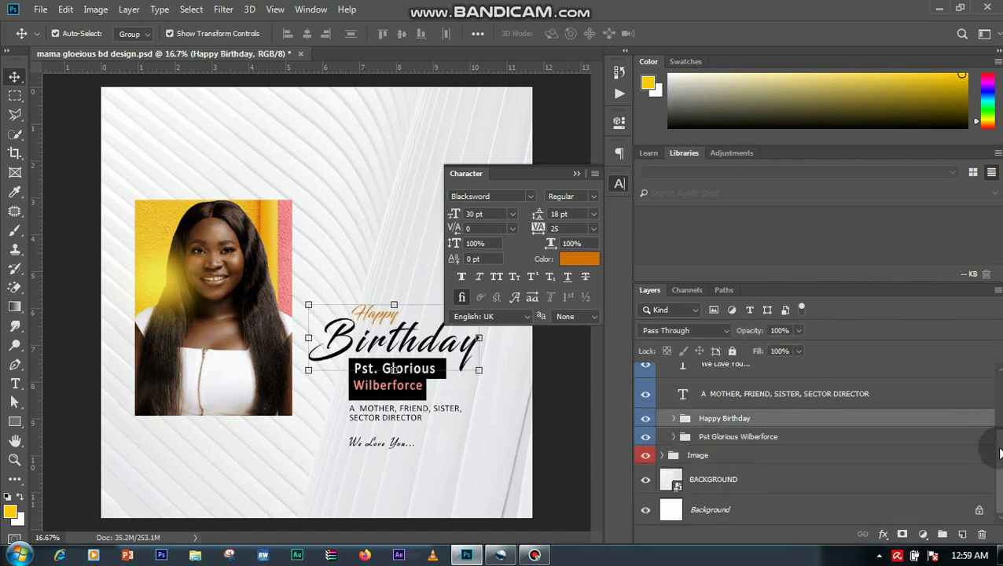
scroll(943, 456, "up", 2)
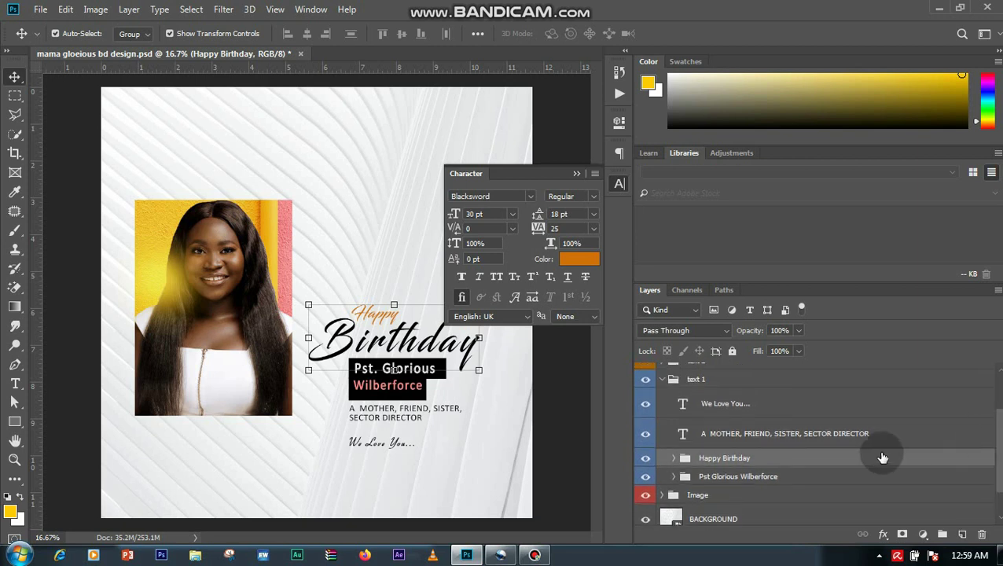
Step: Check the tagline and We Love You... text layers, then collapse the text 1 group
left_click(900, 438)
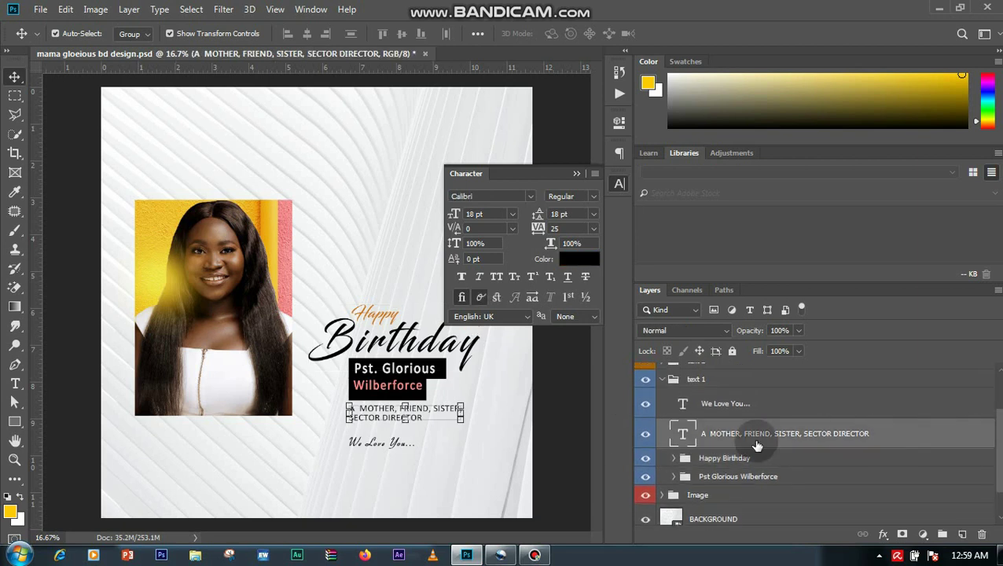
left_click(646, 436)
left_click(643, 437)
left_click(643, 437)
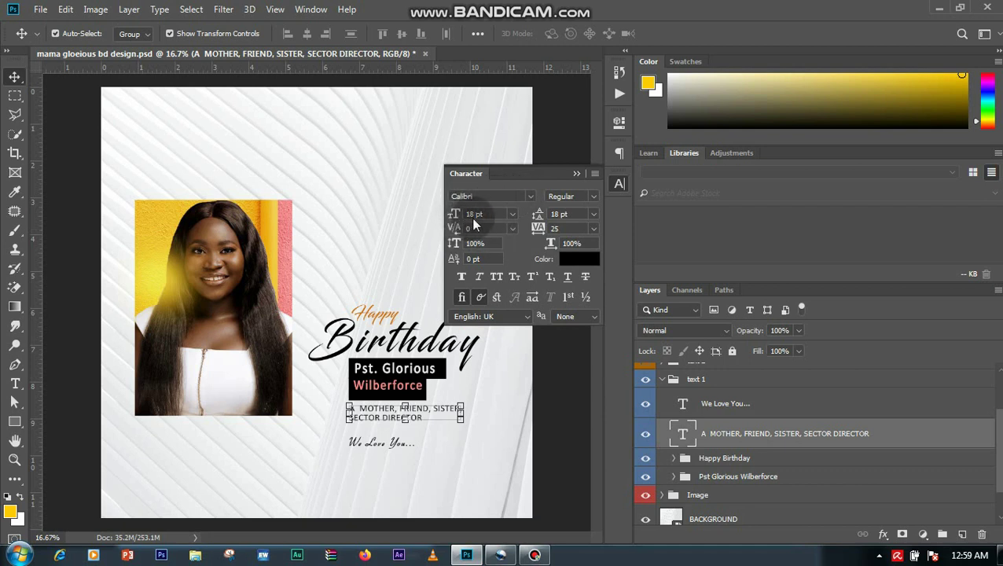
left_click(810, 408)
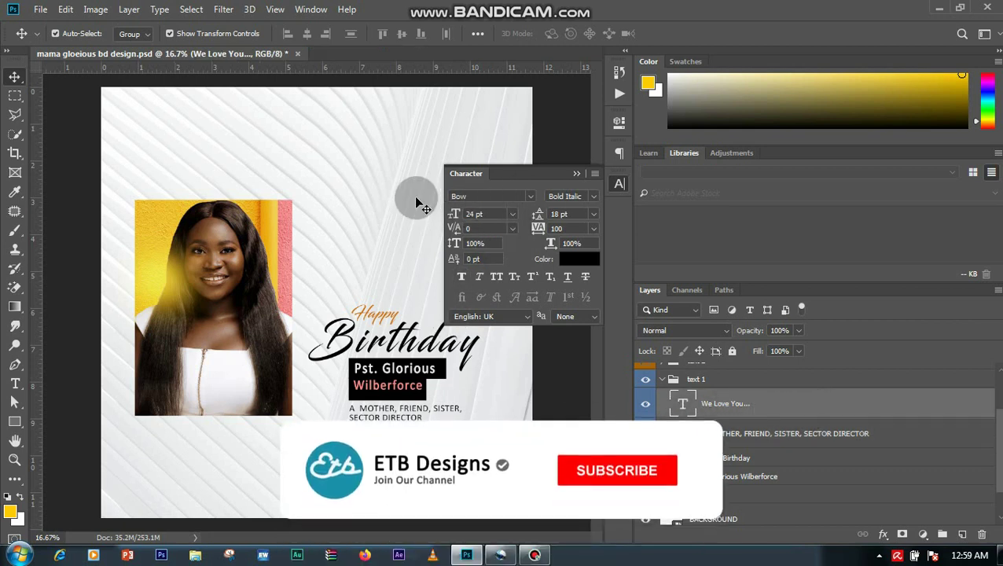
left_click(721, 380)
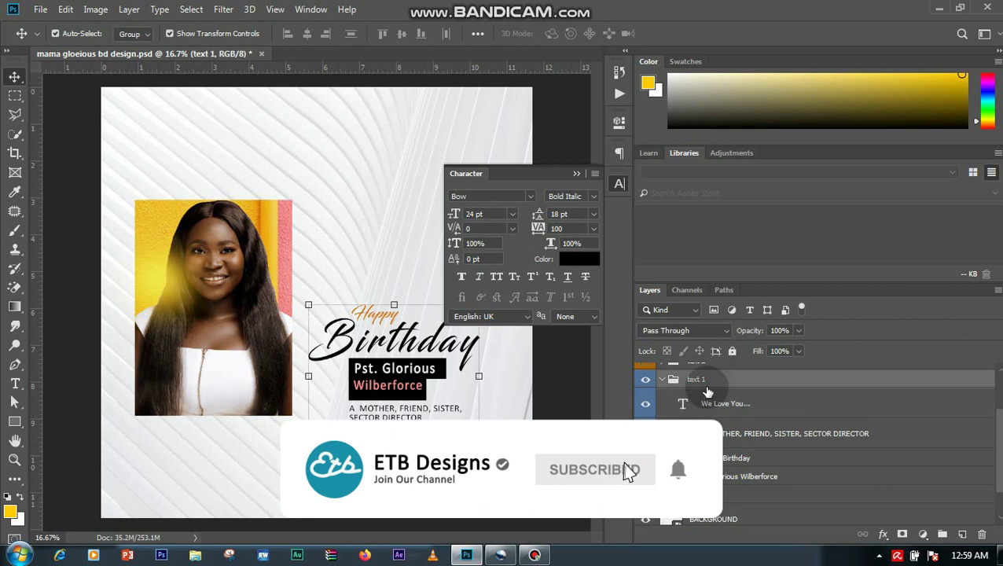
left_click(663, 380)
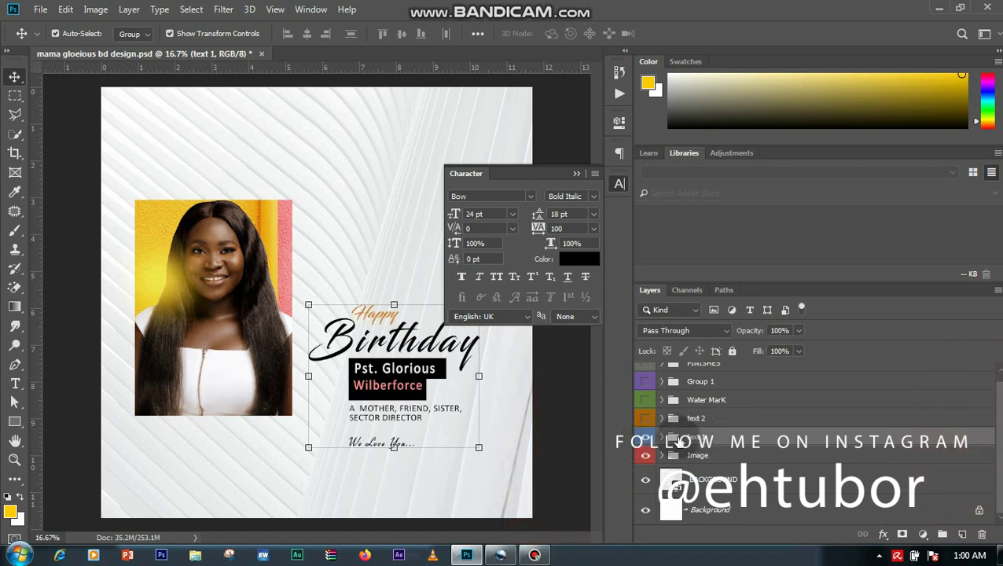
Step: Show the text 2 group's orange tribute box and close the character settings
left_click(718, 425)
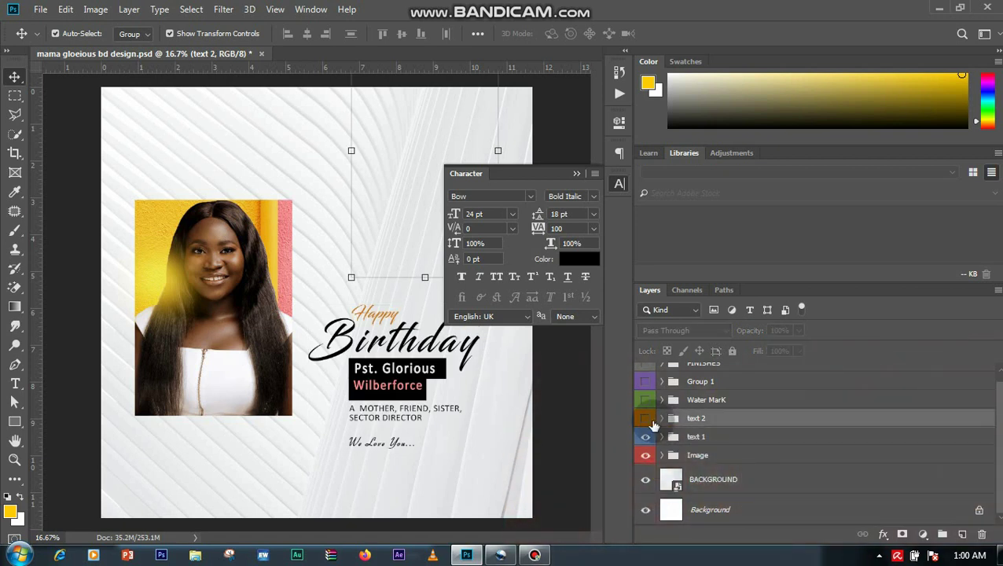
left_click(647, 420)
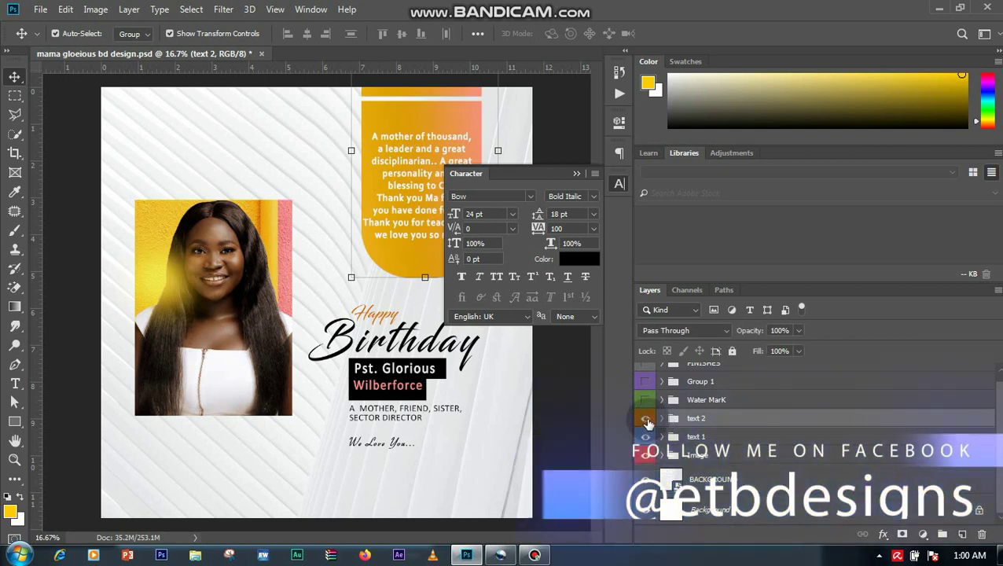
left_click(646, 420)
left_click(646, 421)
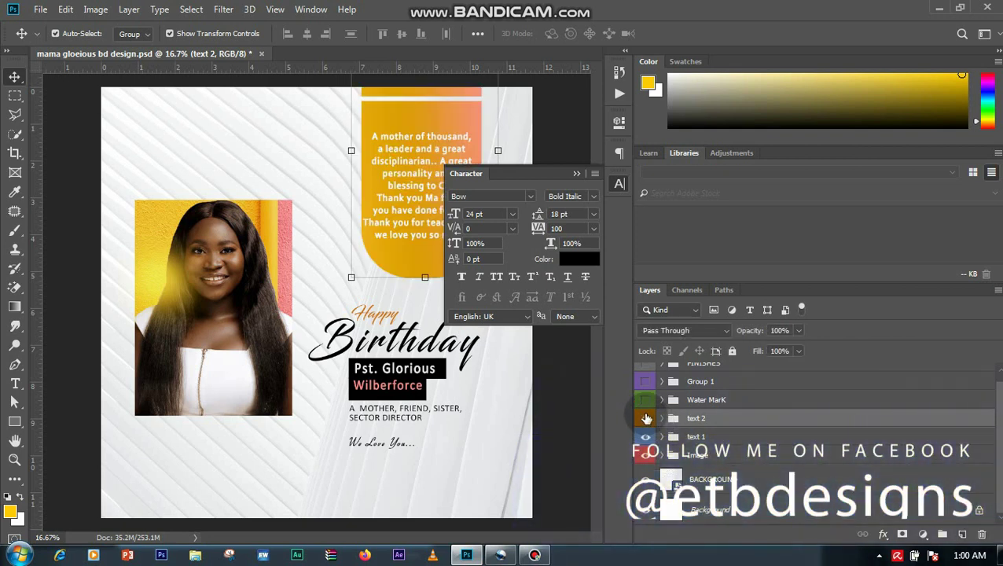
left_click(577, 173)
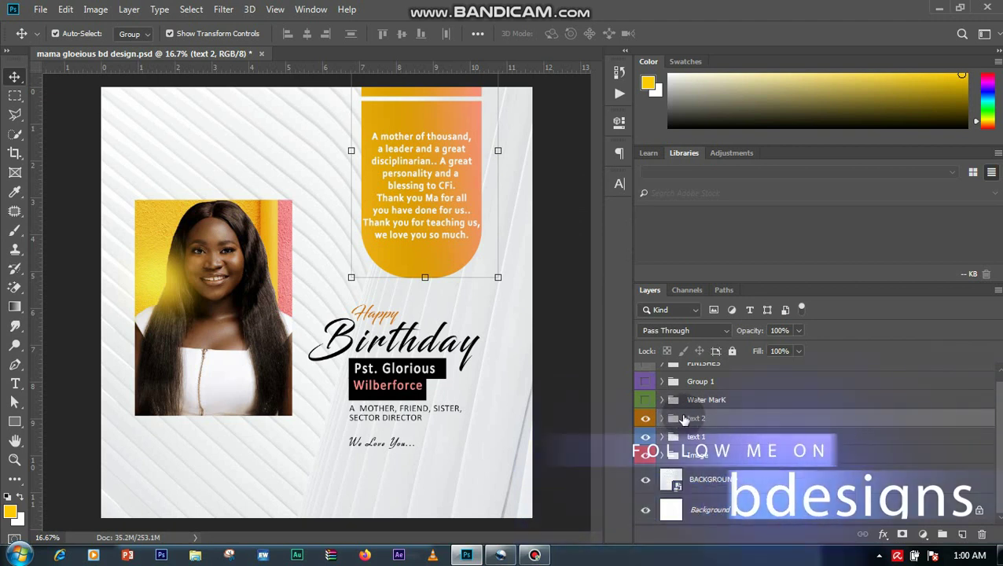
Step: Expand text 2 and select its Rounded Rectangle 1 shape
left_click(661, 418)
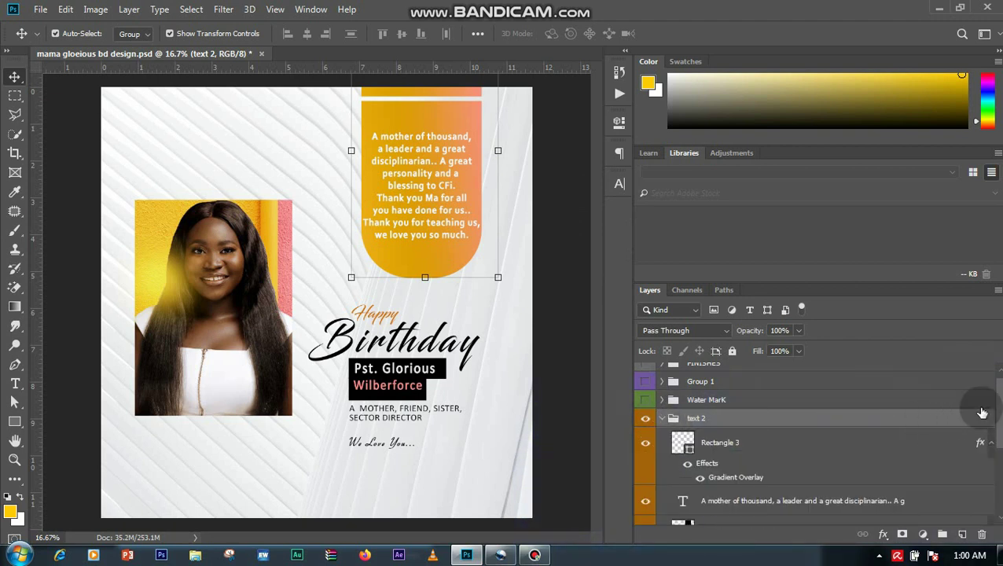
scroll(721, 448, "down", 3)
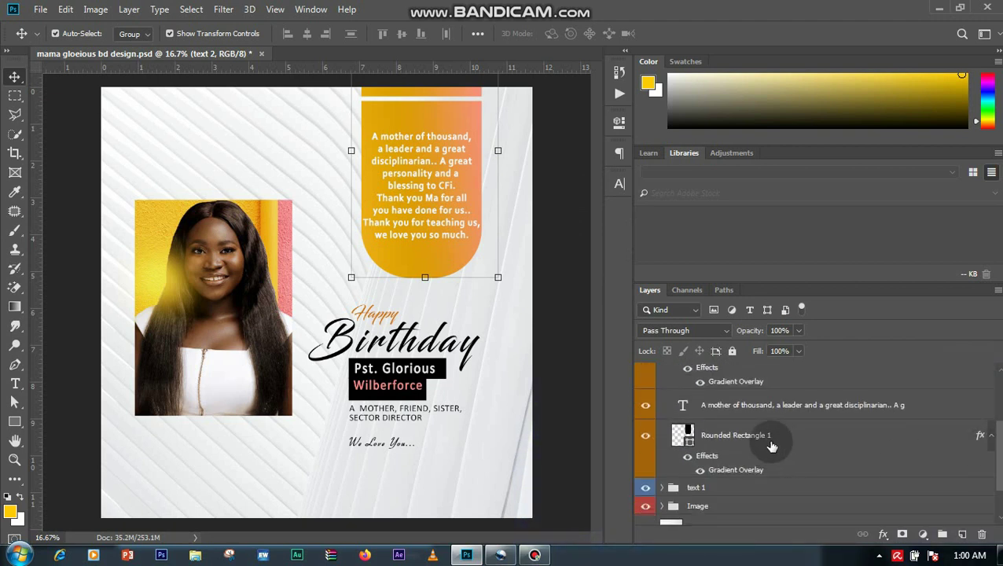
left_click(728, 440)
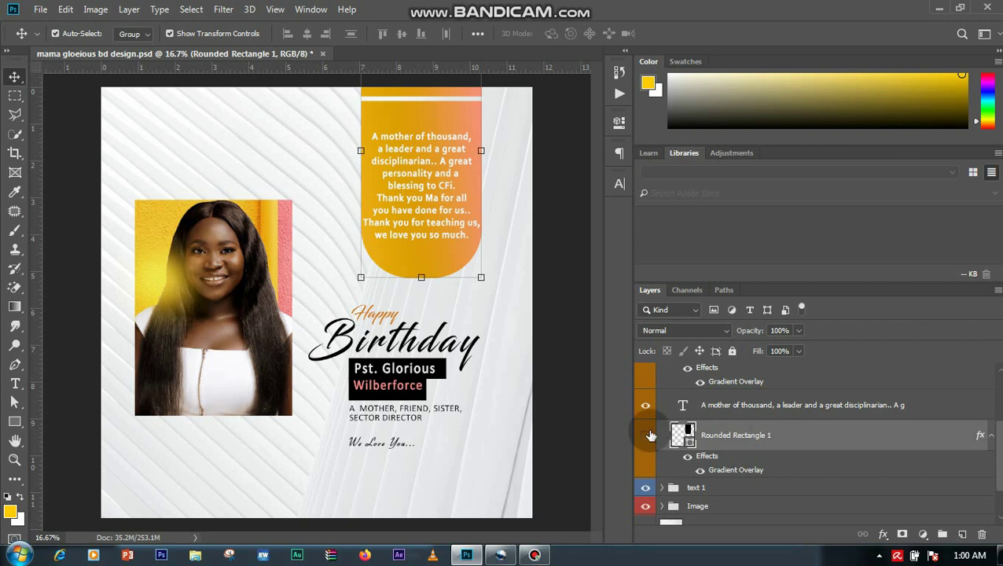
left_click(646, 434)
left_click(646, 435)
Step: Hide the orange tribute box and draw a rounded rectangle on a new layer near the top
left_click(647, 439)
left_click(961, 535)
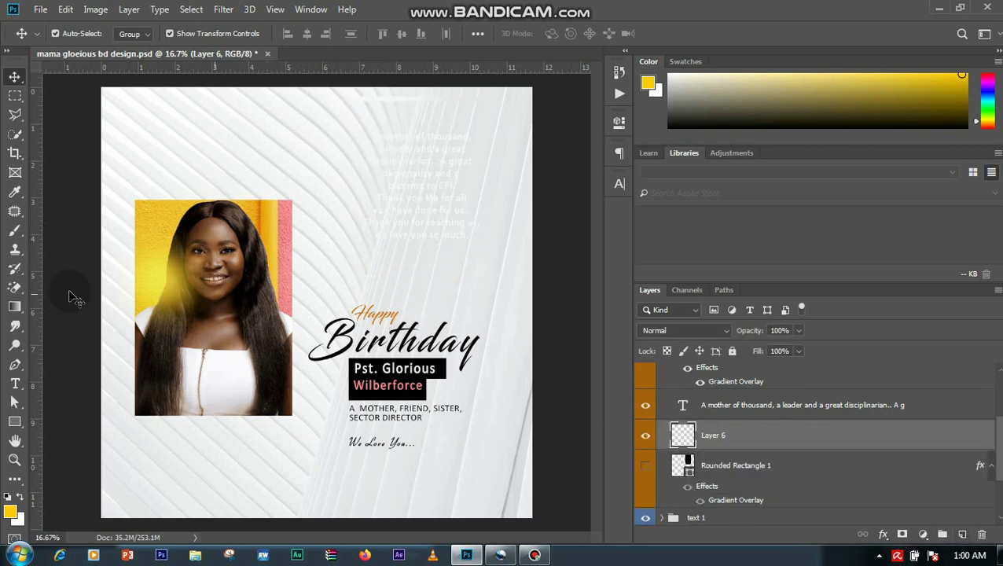
left_click(15, 423)
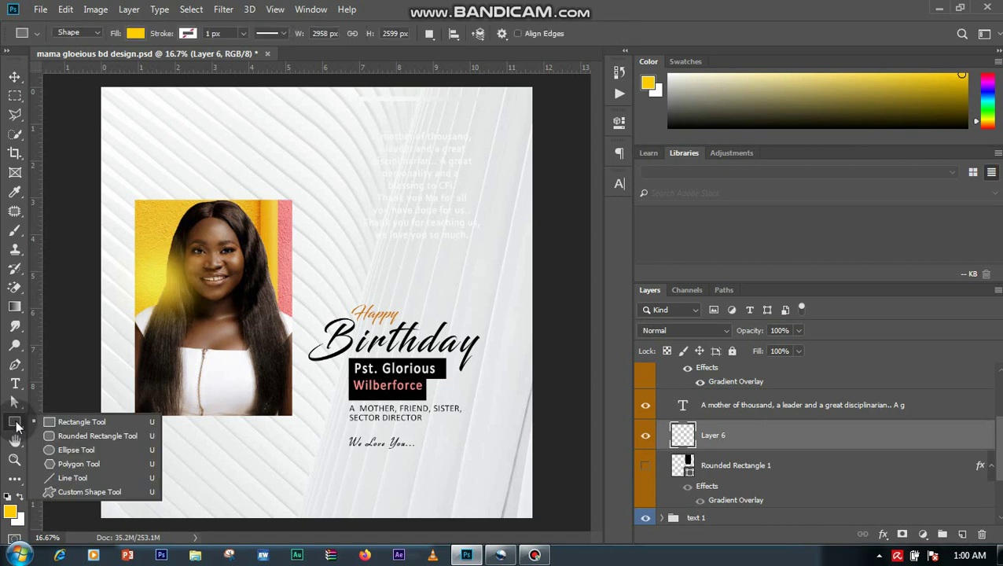
left_click(61, 435)
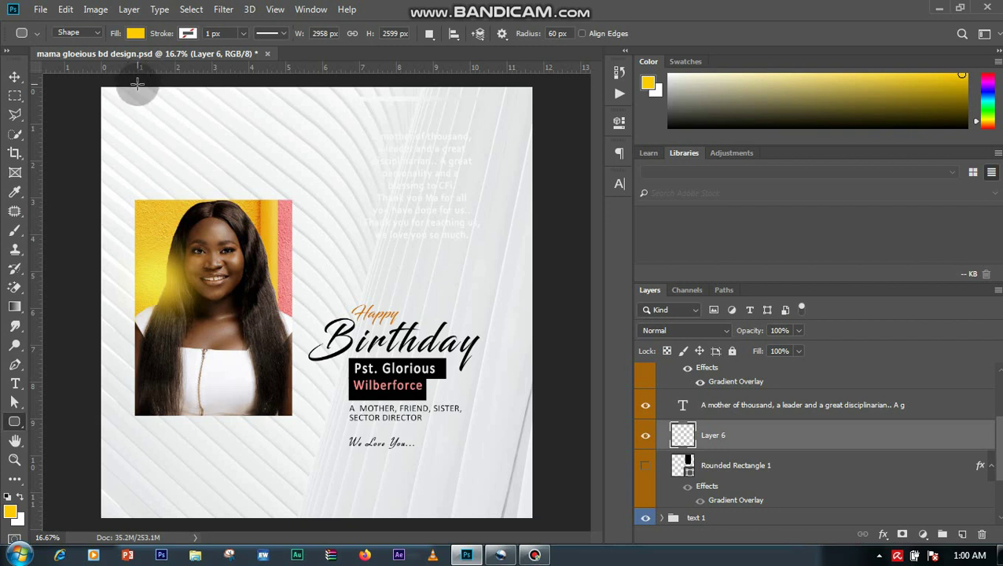
left_click_drag(137, 83, 269, 258)
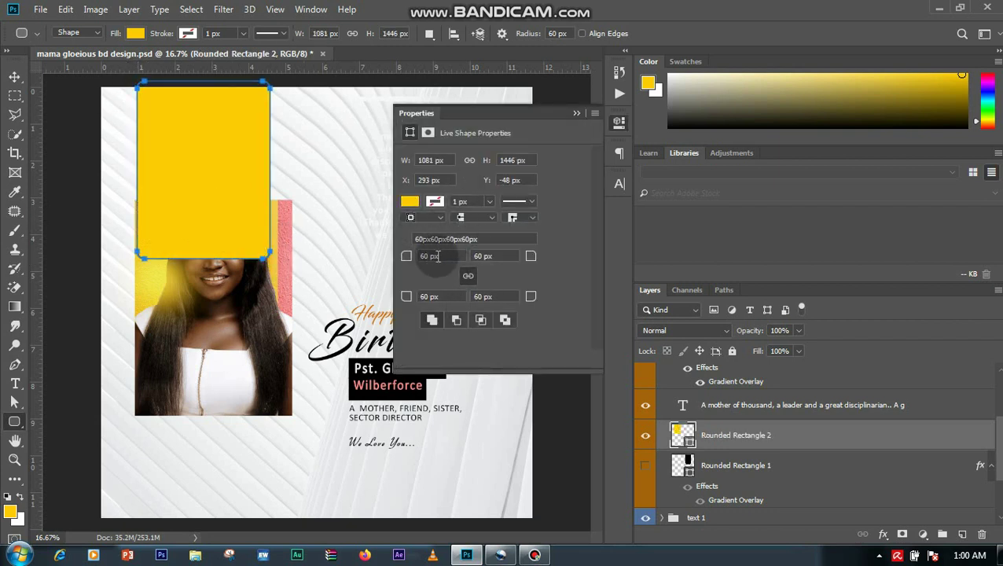
Step: Give the shape 400 px corner radius, fill it black and move it to the top edge
left_click_drag(429, 257, 375, 258)
type("400")
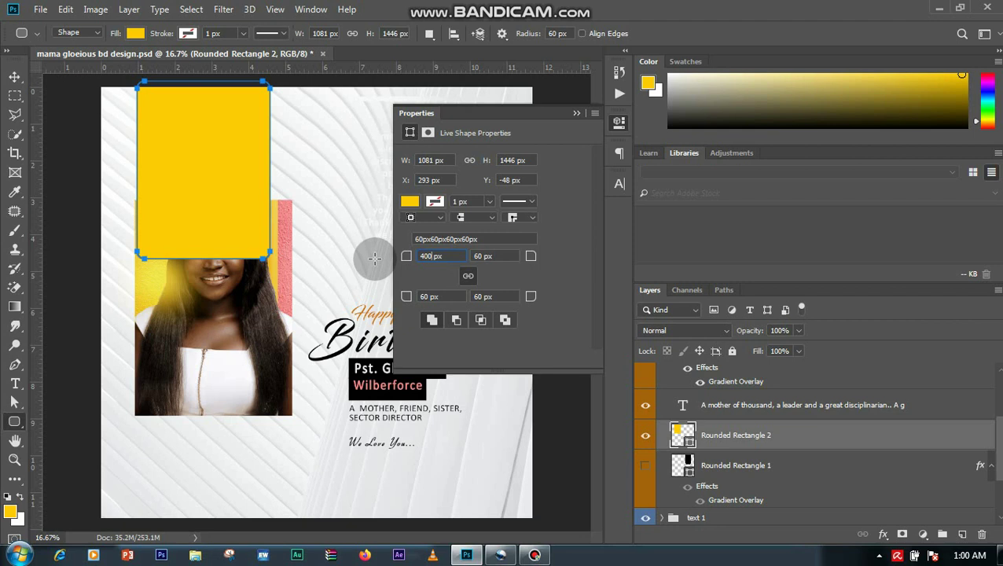
key("Return")
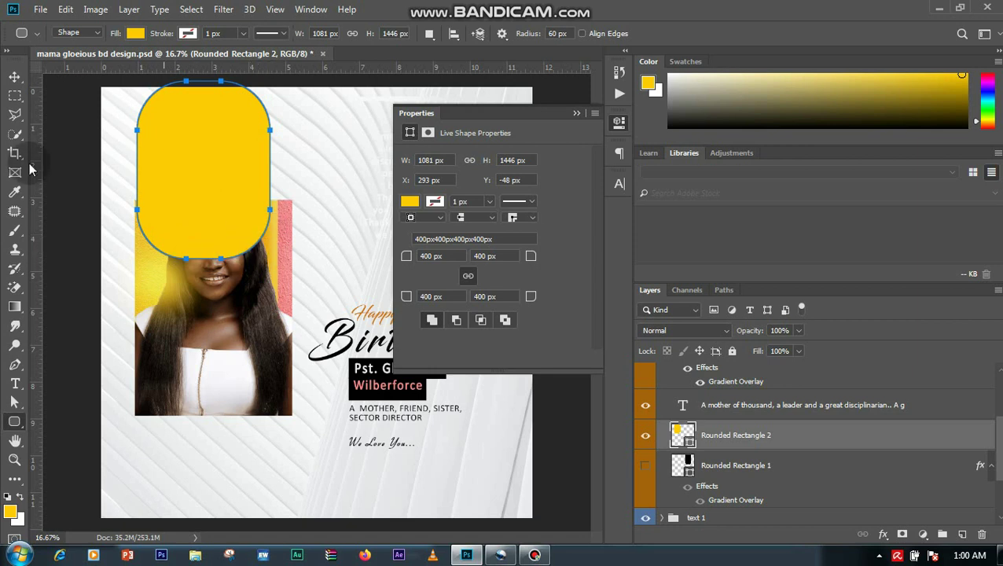
left_click(135, 33)
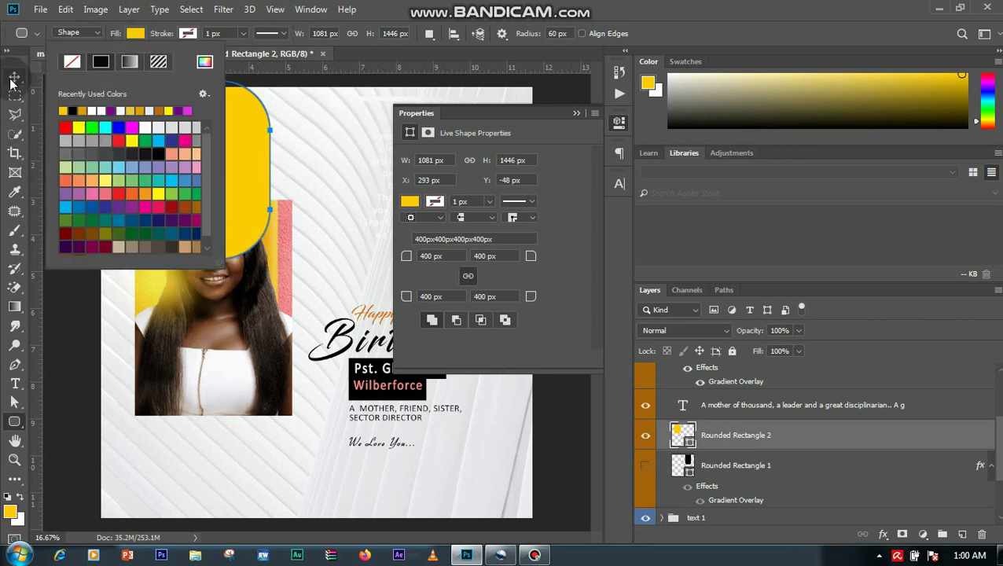
left_click(72, 110)
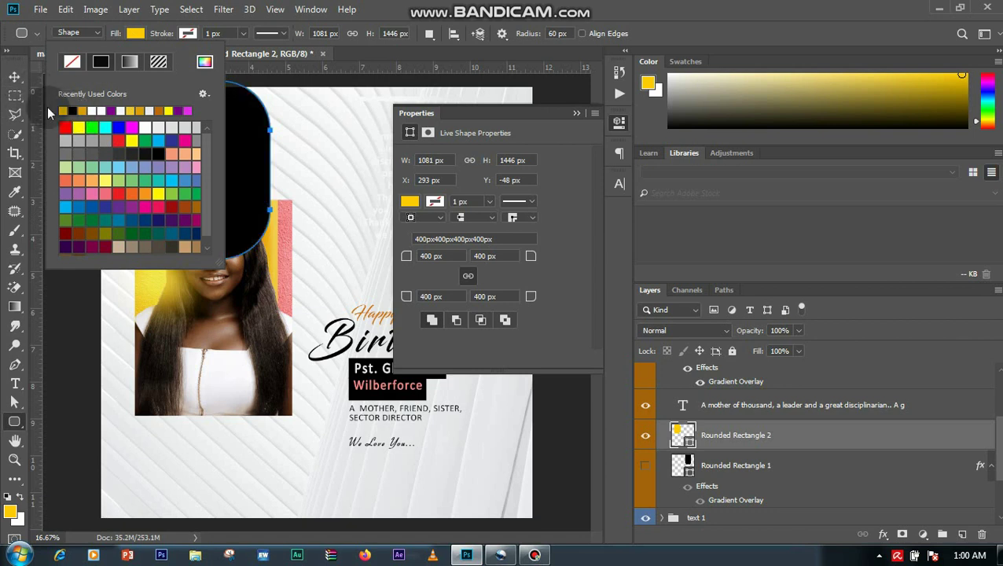
left_click(14, 77)
left_click(14, 76)
left_click_drag(199, 161, 191, 105)
Step: Delete the black Rounded Rectangle 2 and show the orange tribute box again
left_click(747, 486)
key("Delete")
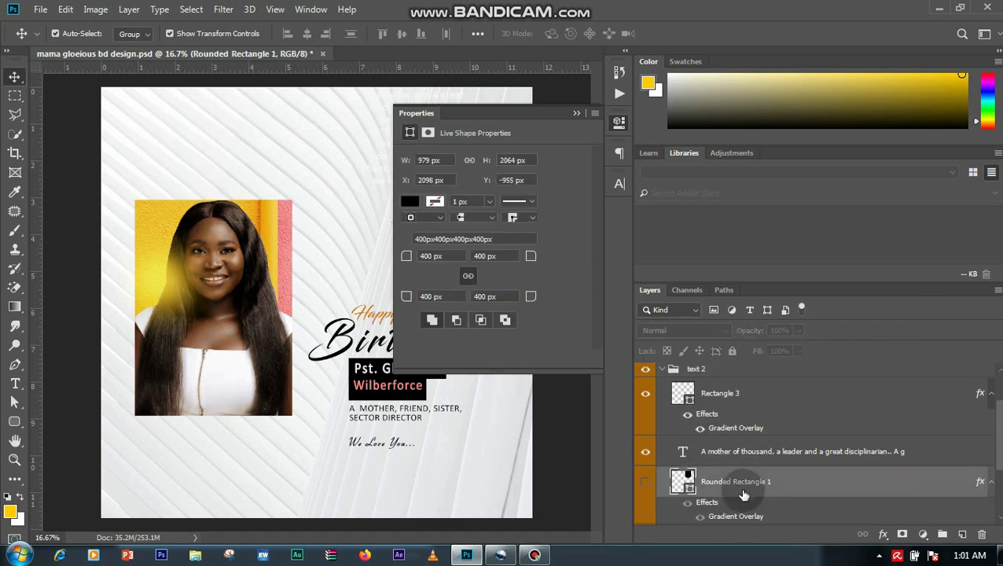
left_click(652, 487)
left_click(576, 114)
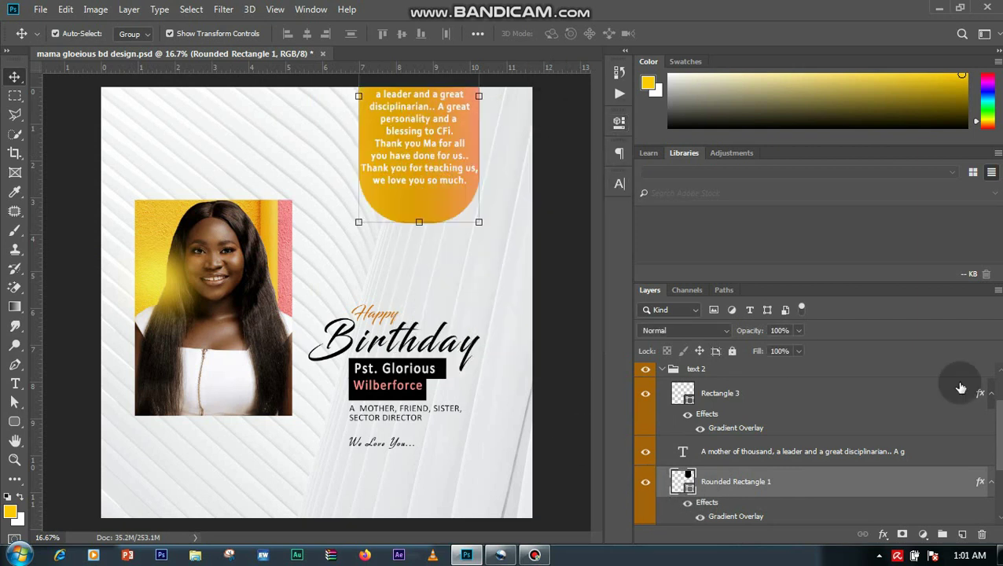
scroll(982, 401, "down", 2)
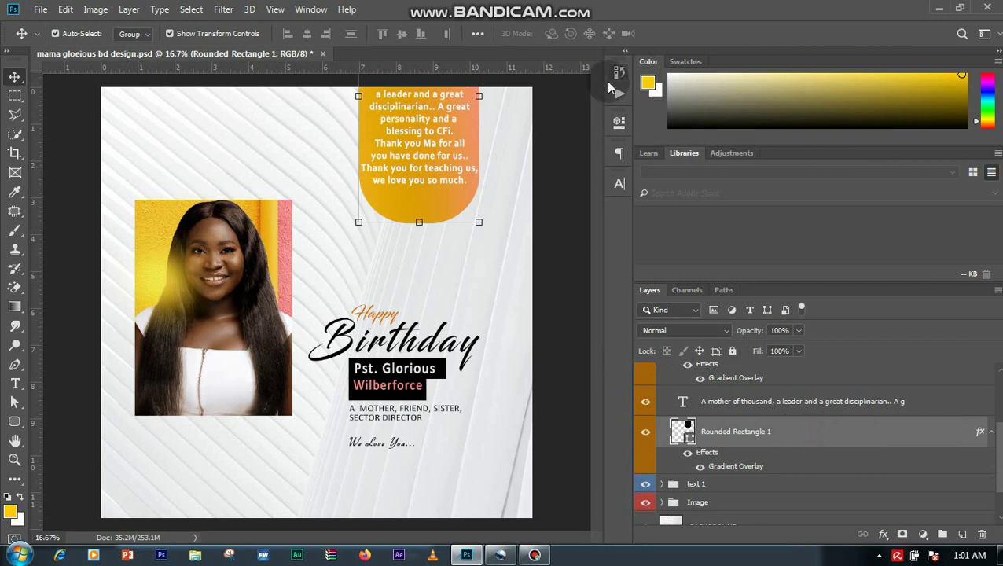
Step: Step through the History panel back to the empty new layer state
left_click(617, 74)
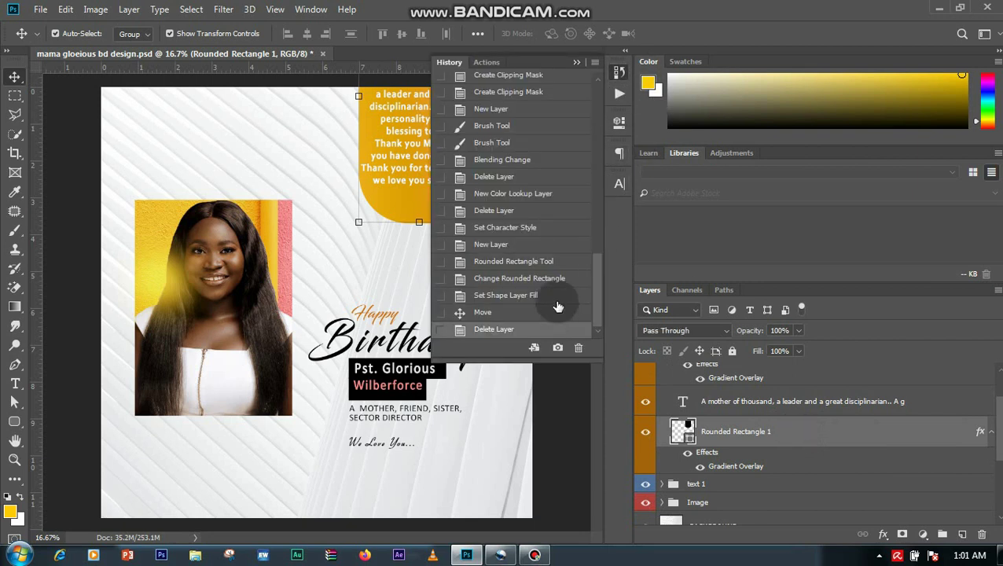
left_click(555, 311)
left_click(545, 245)
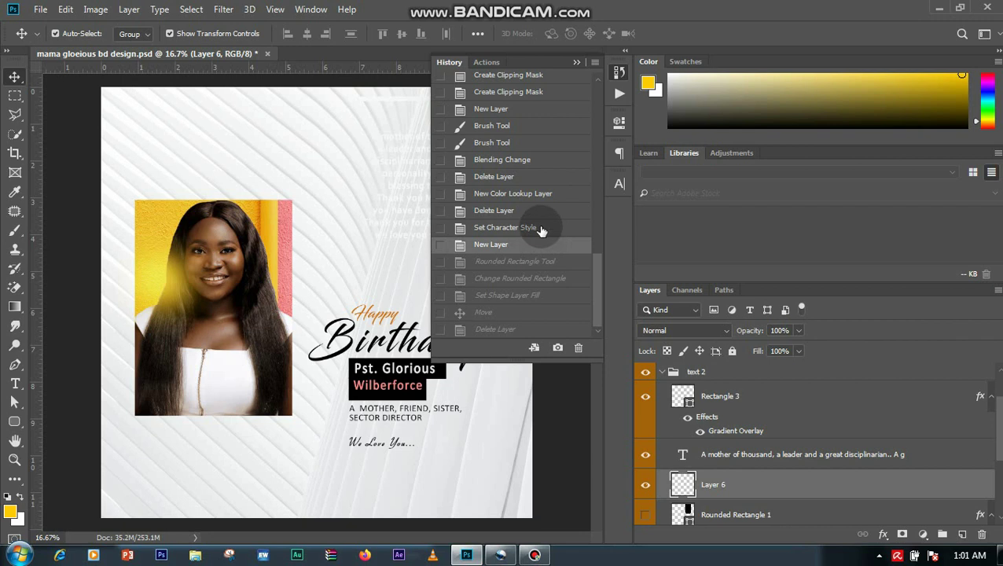
left_click(541, 229)
left_click(550, 278)
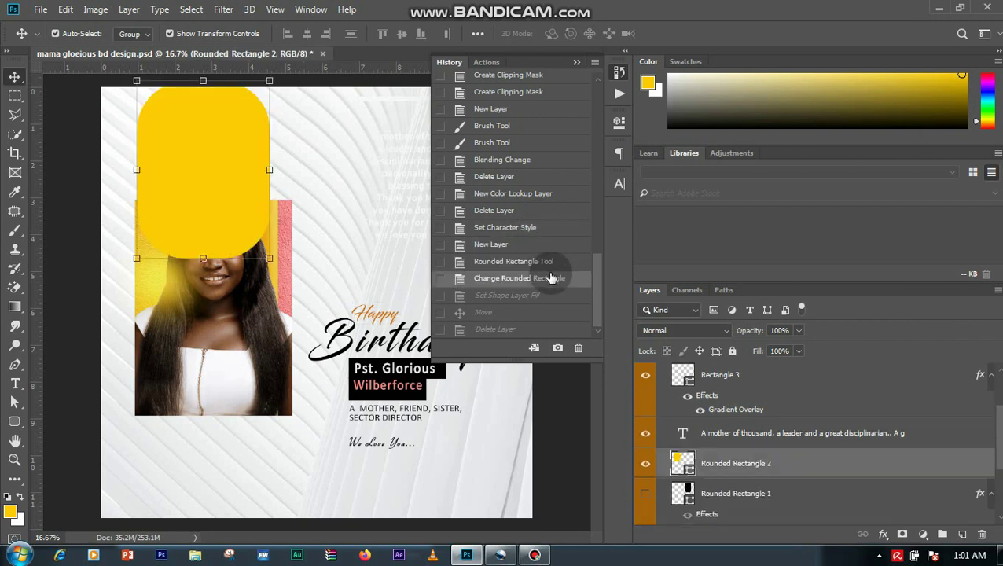
left_click(537, 262)
left_click(535, 247)
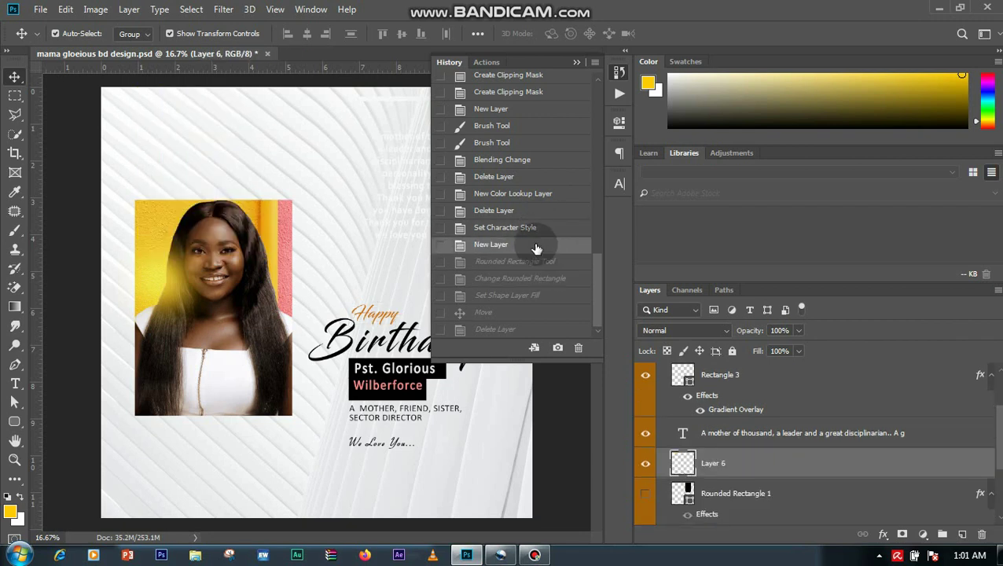
left_click(578, 62)
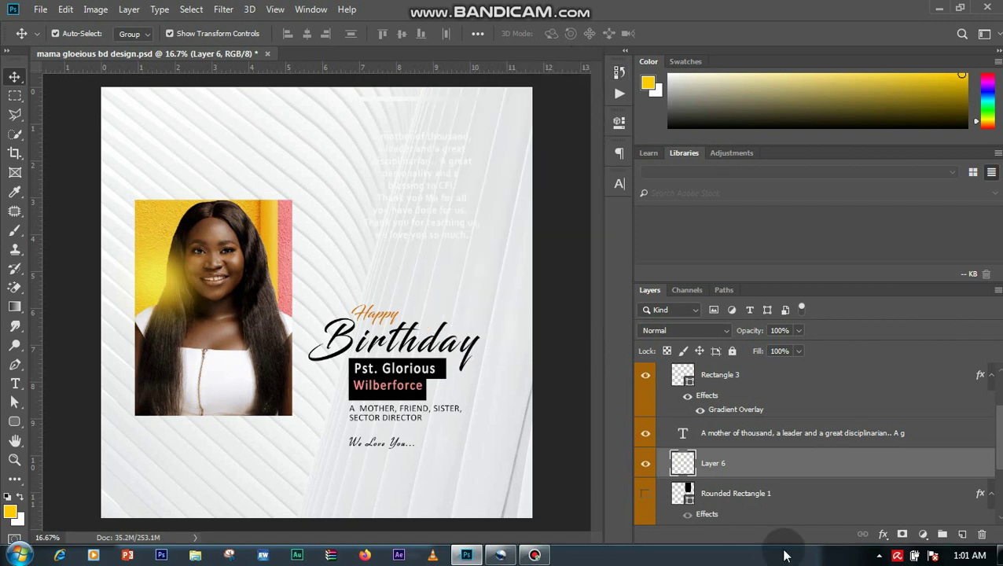
Step: Show Rounded Rectangle 1, then hide and delete the empty Layer 6
left_click(645, 493)
left_click(646, 463)
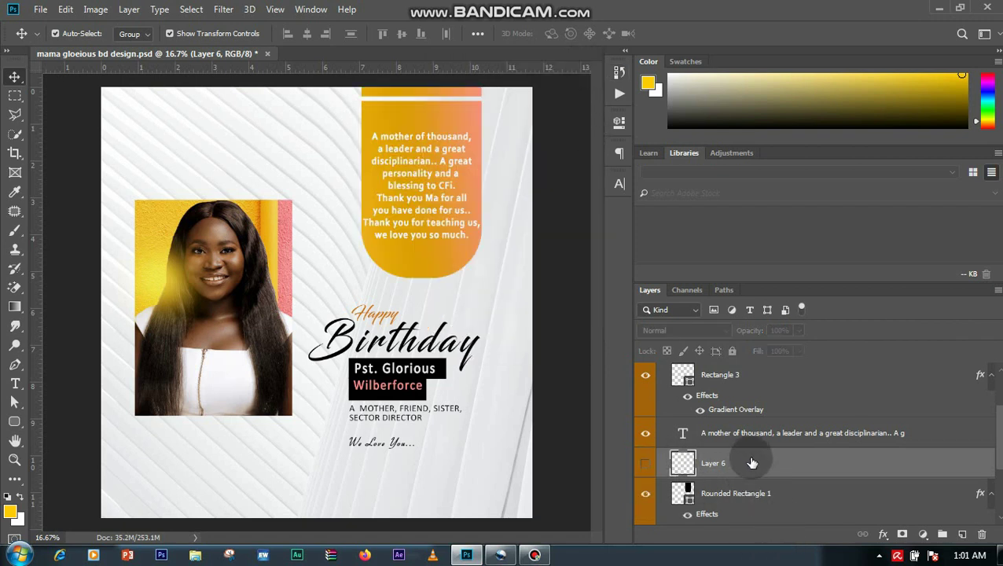
key("Delete")
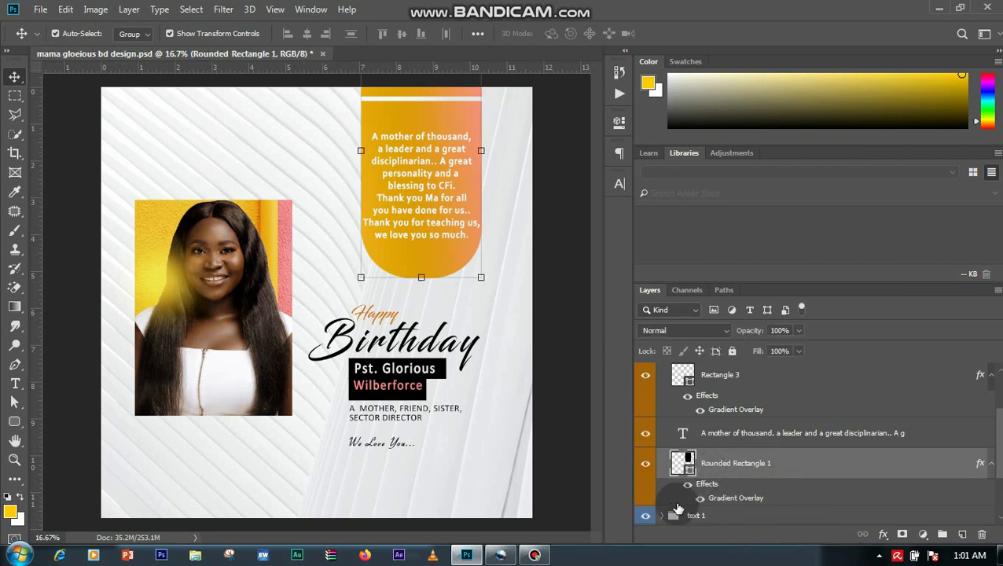
Step: Start the overlay from the Platinum preset and sample the portrait's yellow for the left stop
double_click(735, 497)
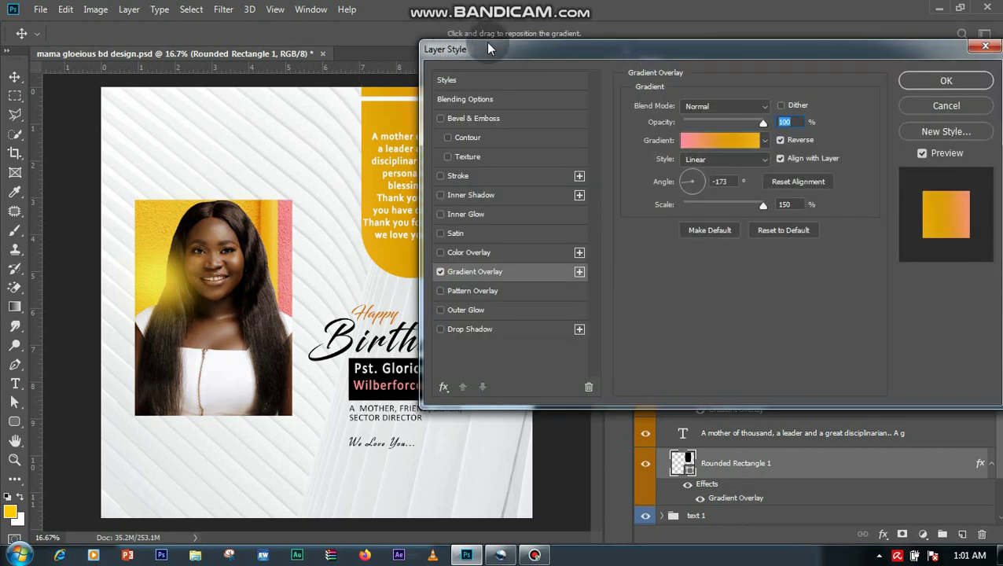
left_click_drag(501, 49, 575, 49)
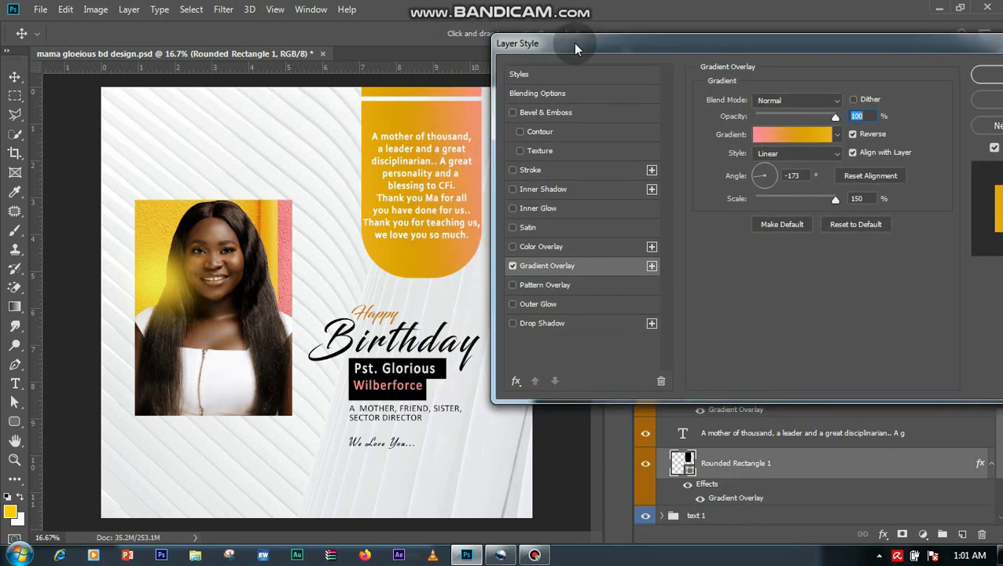
left_click(774, 142)
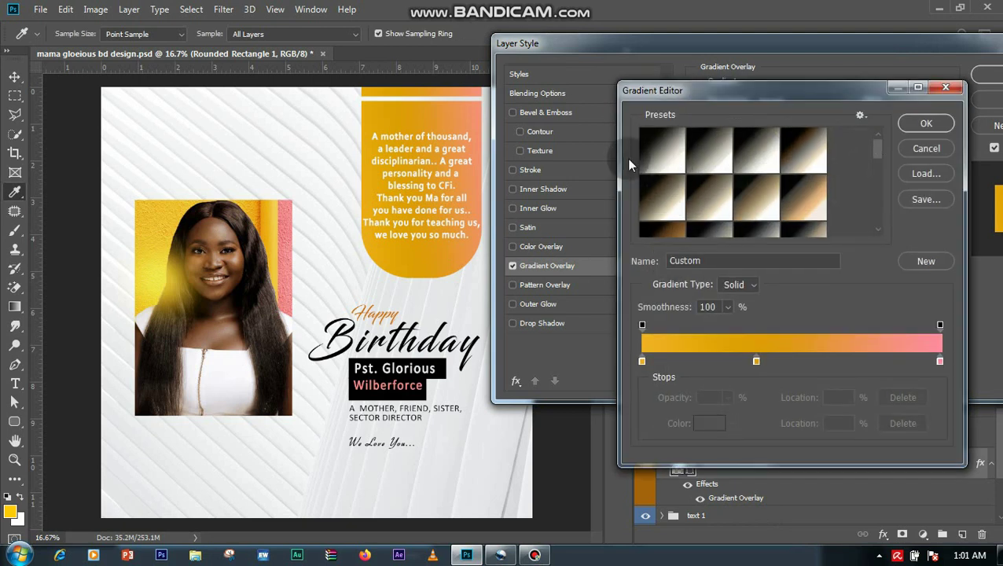
left_click(653, 158)
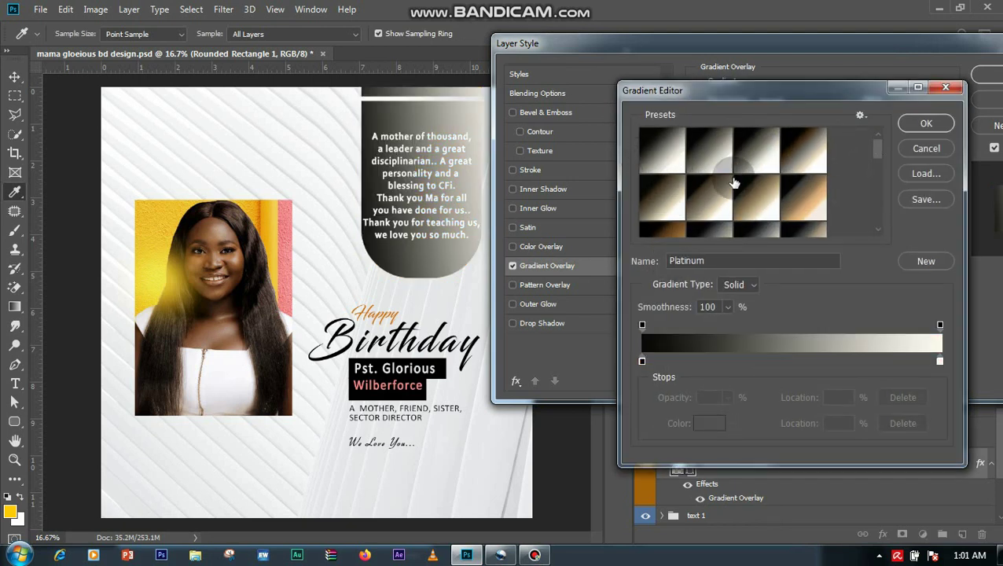
left_click(642, 360)
left_click(709, 423)
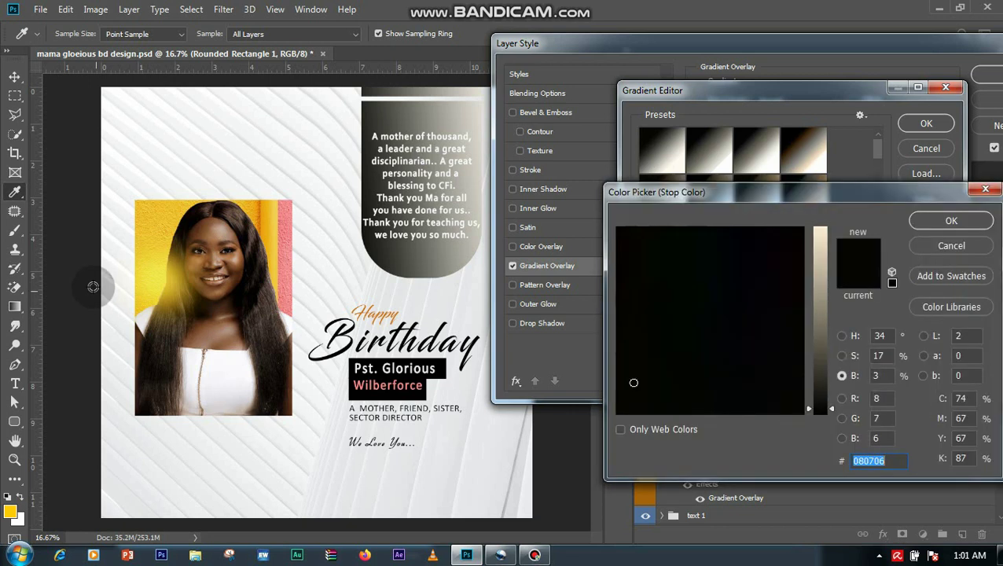
left_click(144, 228)
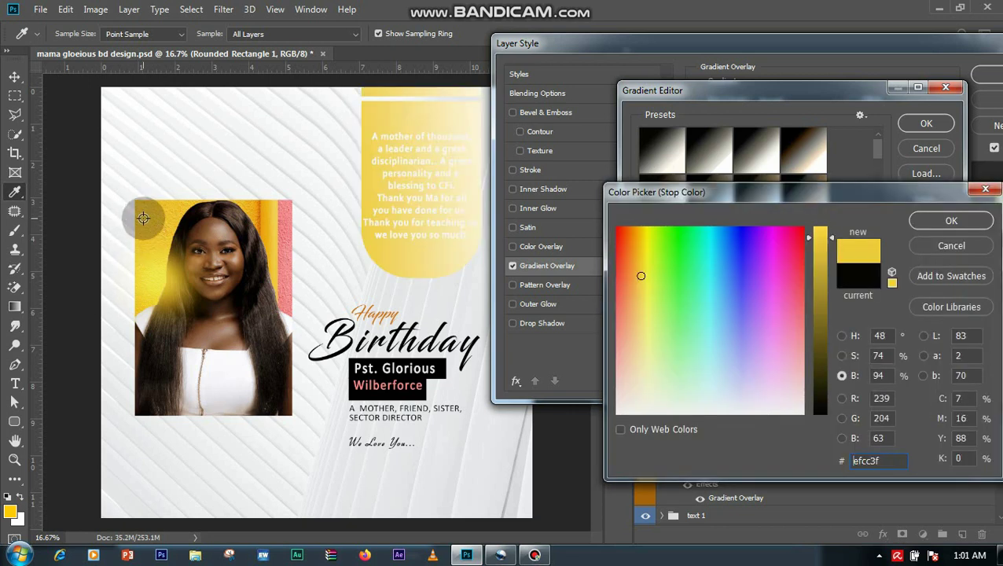
left_click(924, 224)
Step: Add a middle stop at 47% coloured with a deeper yellow sampled from the photo
left_click(784, 359)
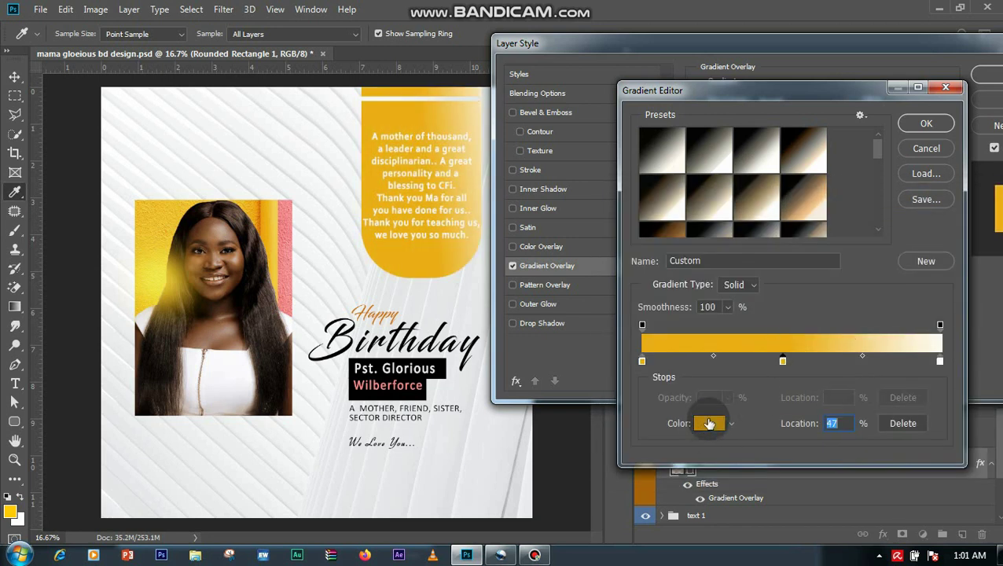
left_click(708, 429)
left_click(135, 221)
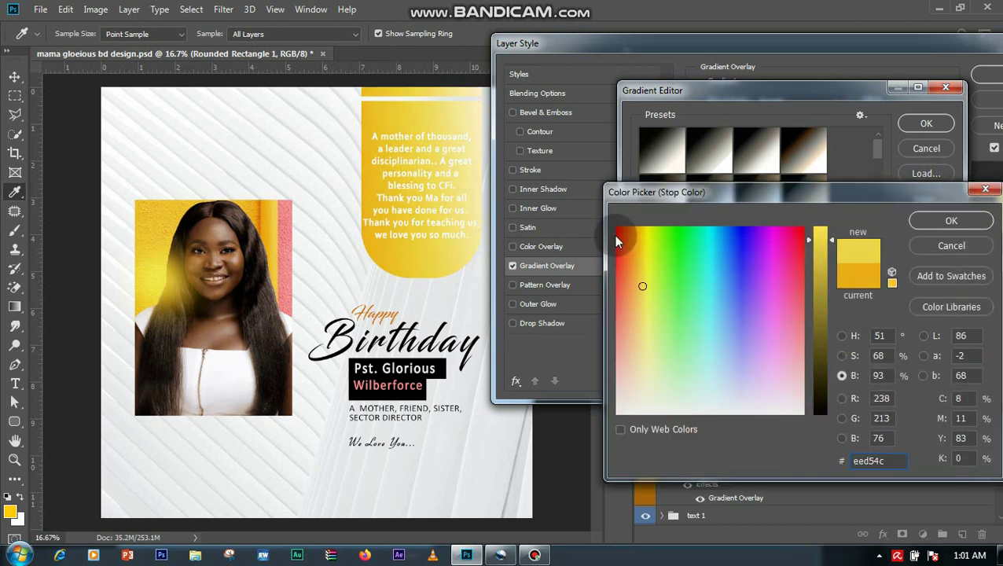
left_click(136, 216)
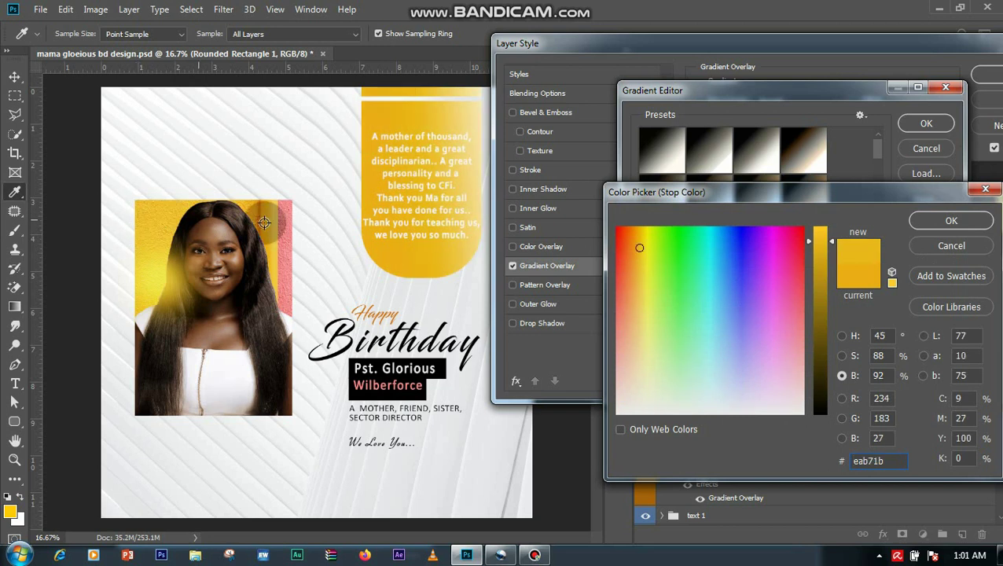
left_click(924, 221)
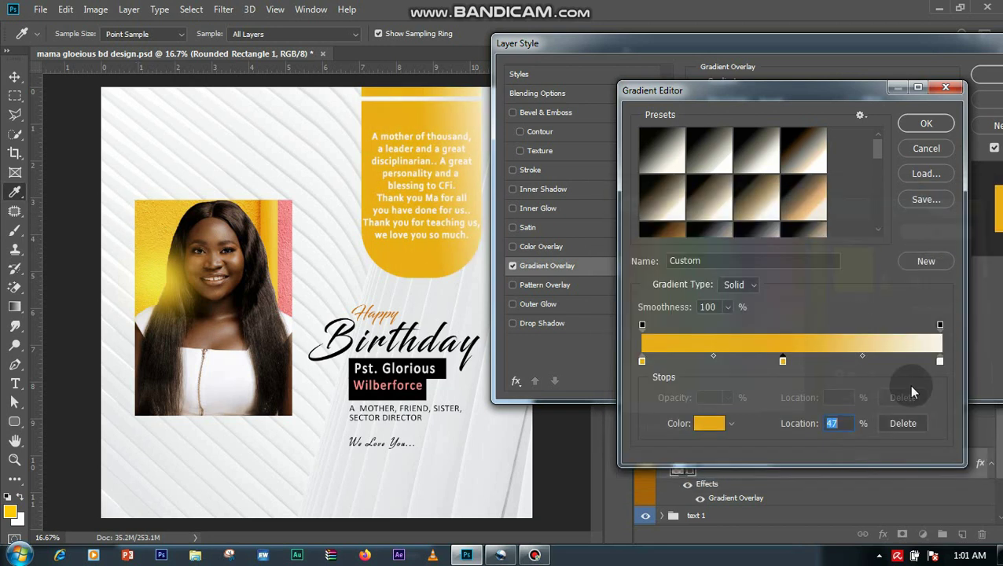
Step: Set the right stop to the strip's pink, #e17679, at 88% brightness
left_click(710, 424)
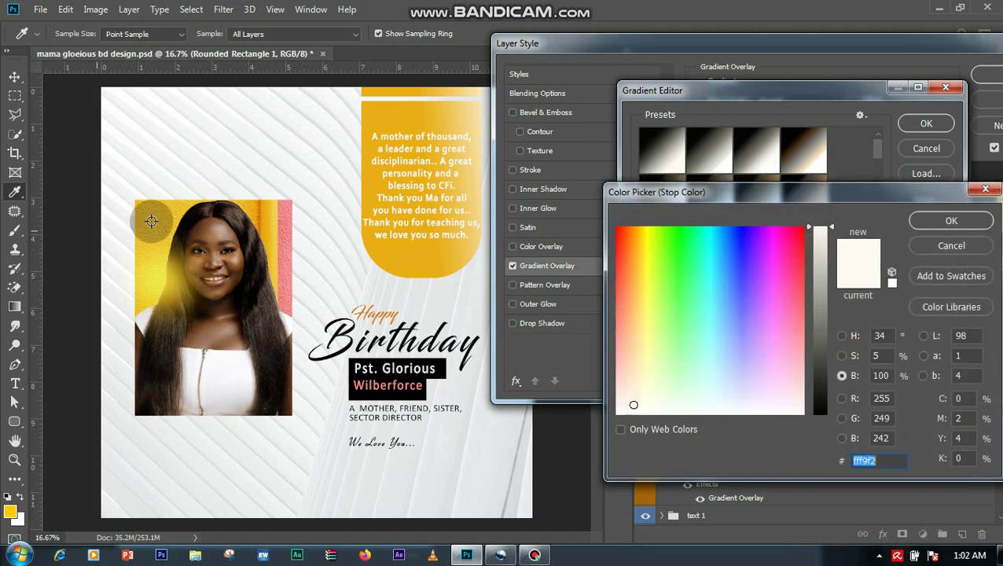
left_click(286, 236)
left_click(284, 244)
left_click(285, 248)
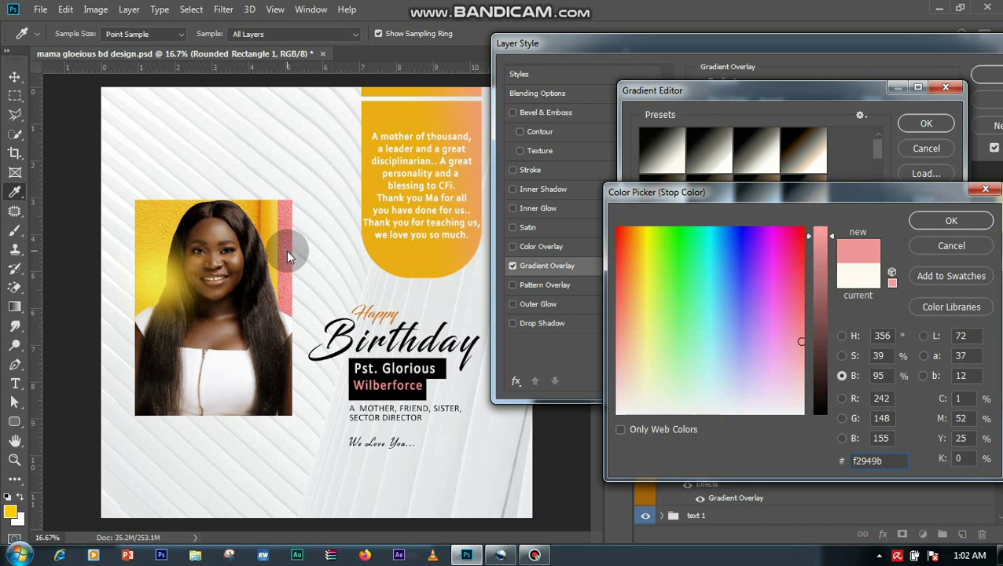
left_click(286, 244)
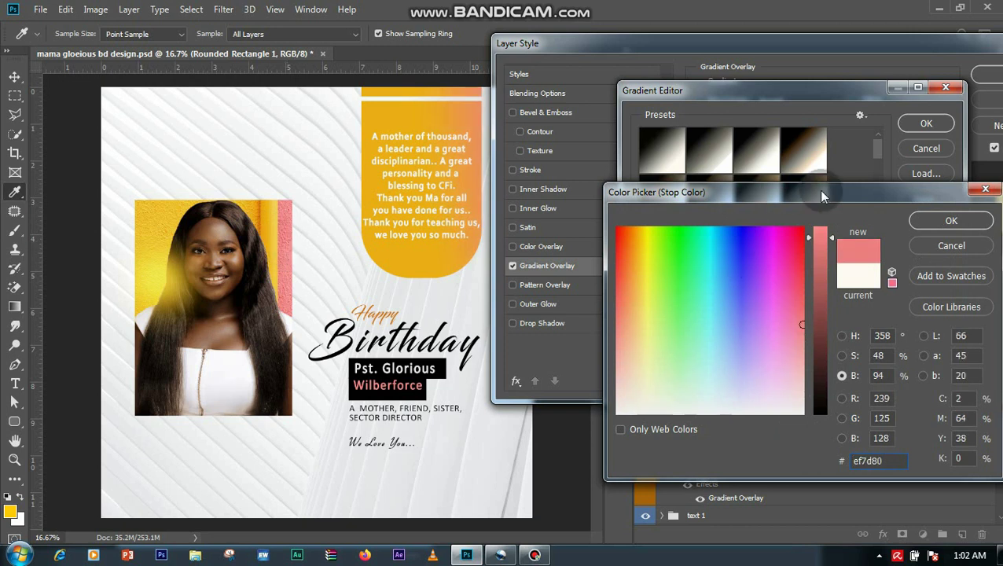
left_click_drag(827, 240, 822, 256)
left_click(820, 249)
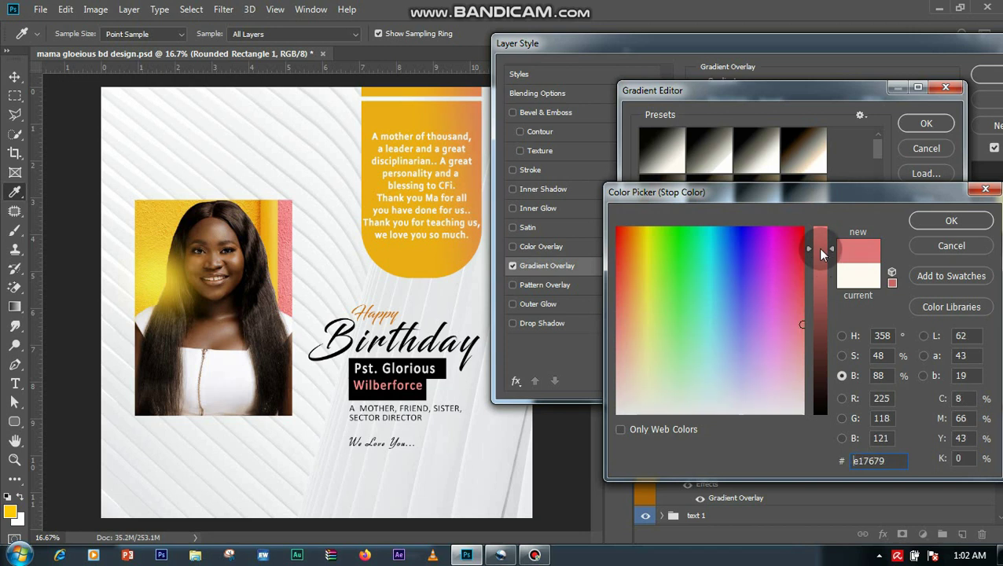
left_click(951, 221)
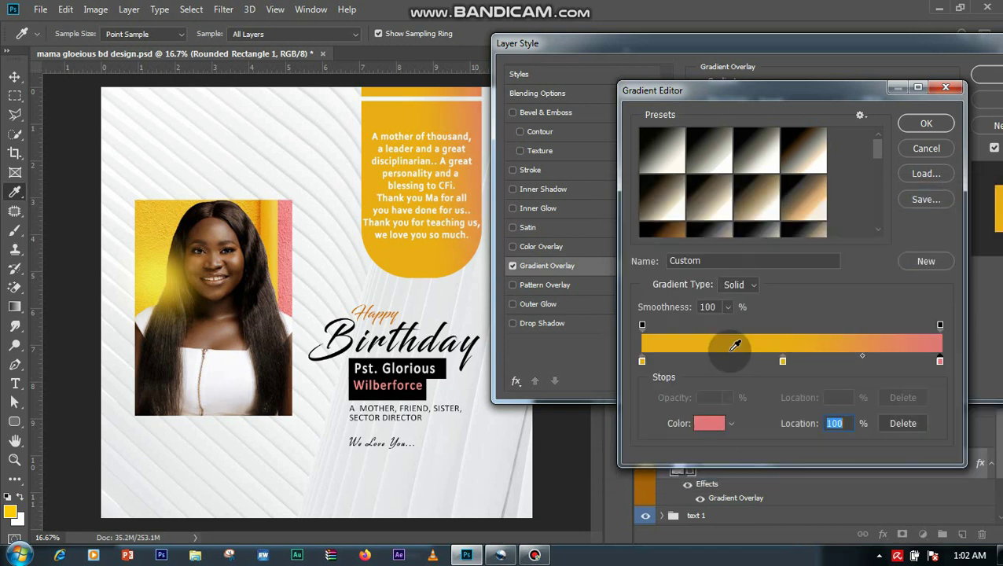
Step: Accept the yellow-to-pink gradient and try a 110° angle
left_click(920, 126)
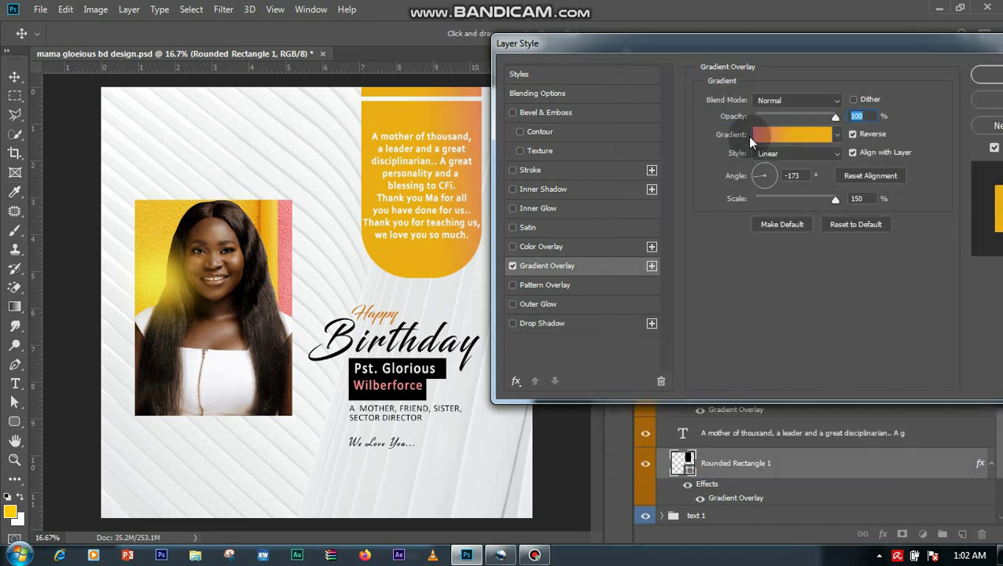
left_click_drag(721, 45, 724, 95)
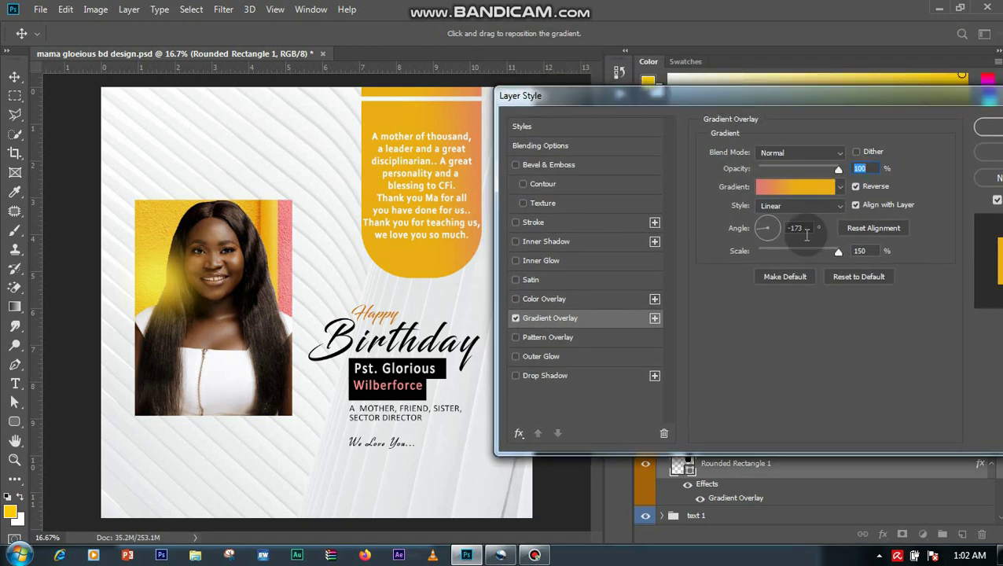
left_click(768, 233)
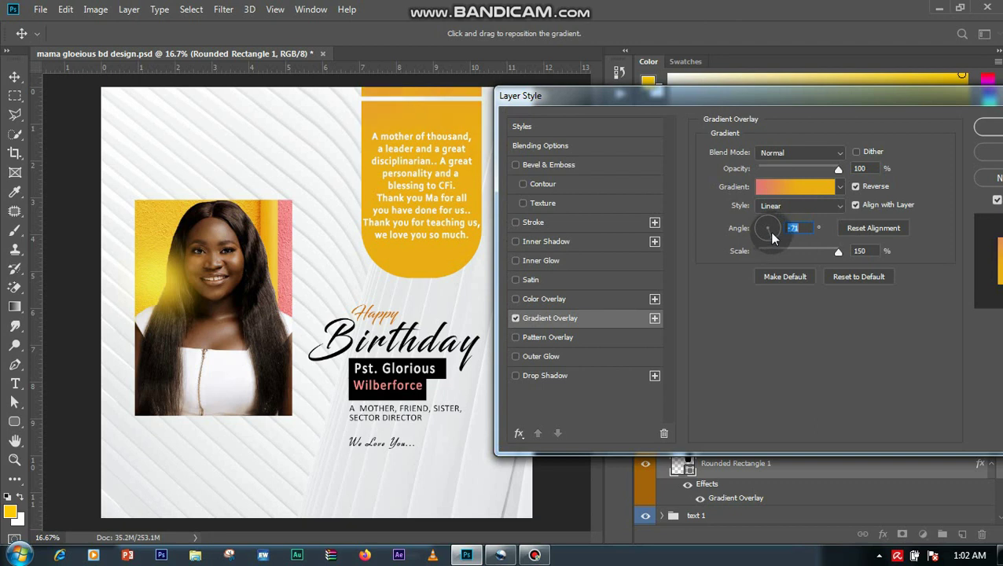
left_click(766, 224)
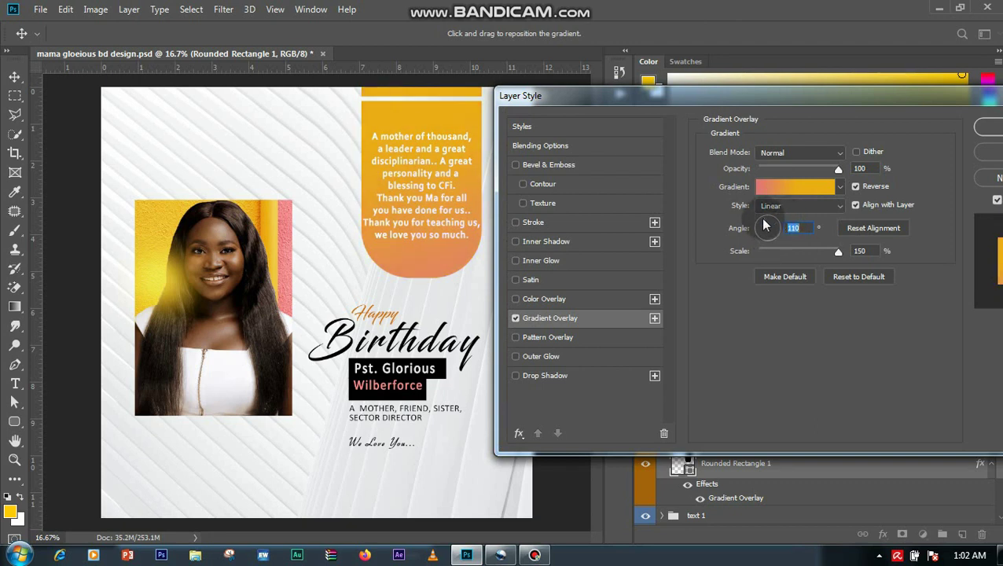
Step: Turn off Reverse and try the Radial, Angle and Reflected gradient styles
left_click(796, 207)
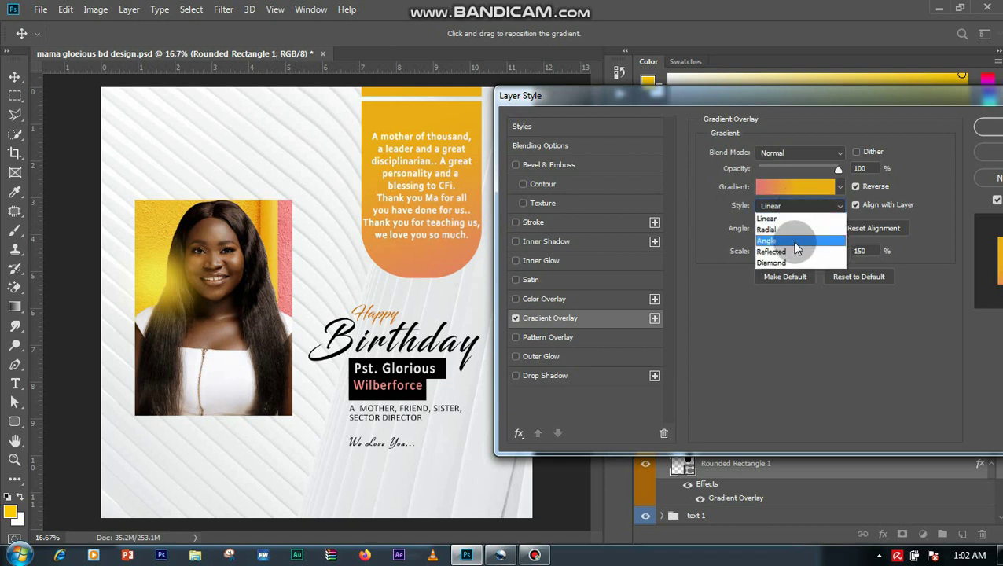
left_click(770, 229)
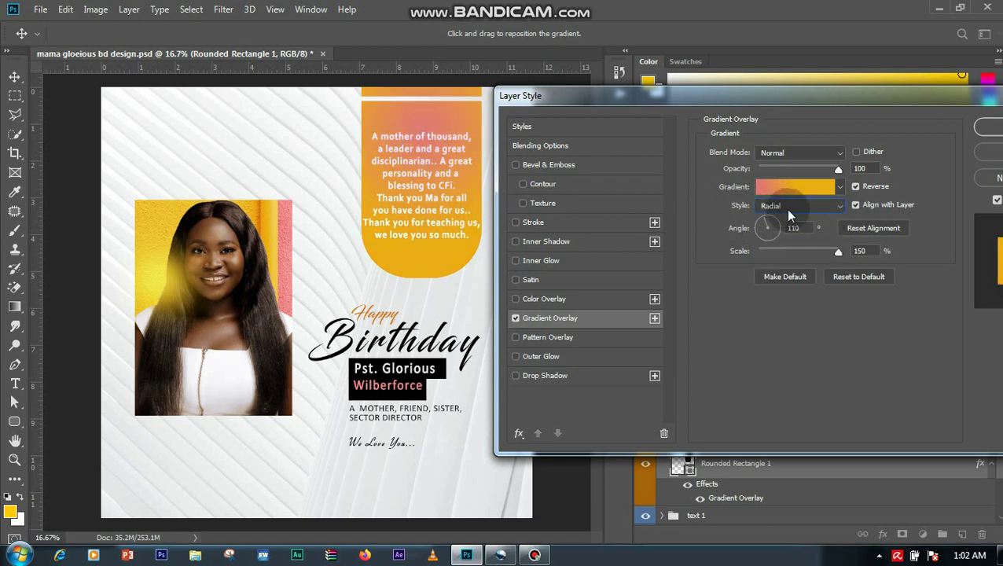
left_click(855, 187)
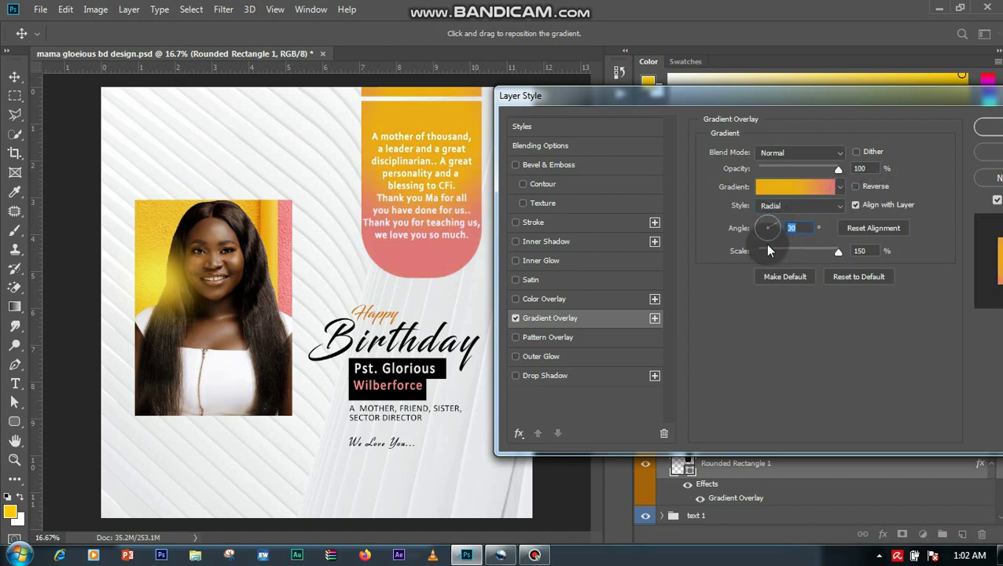
left_click_drag(768, 237, 761, 244)
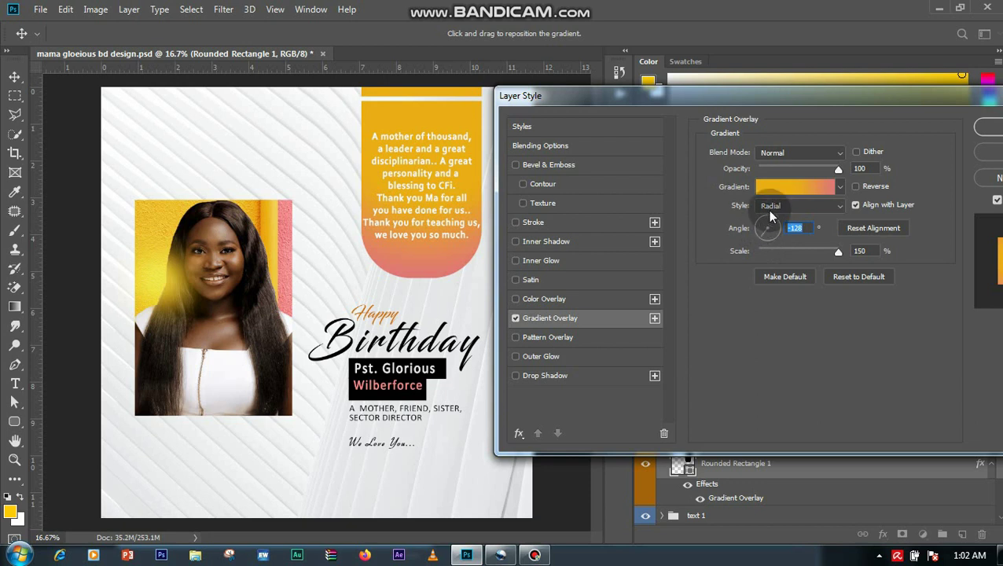
left_click(802, 208)
left_click(797, 240)
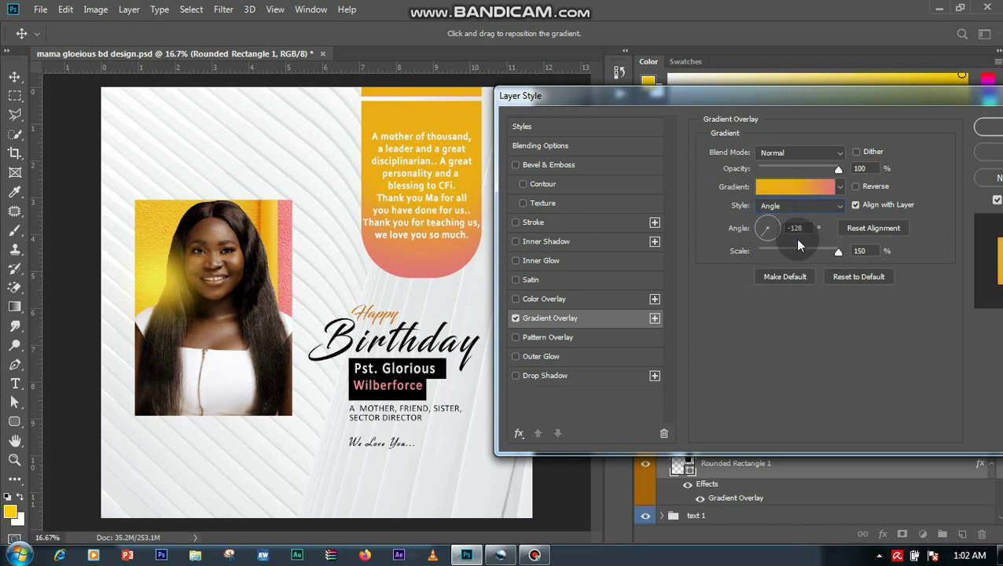
left_click(808, 212)
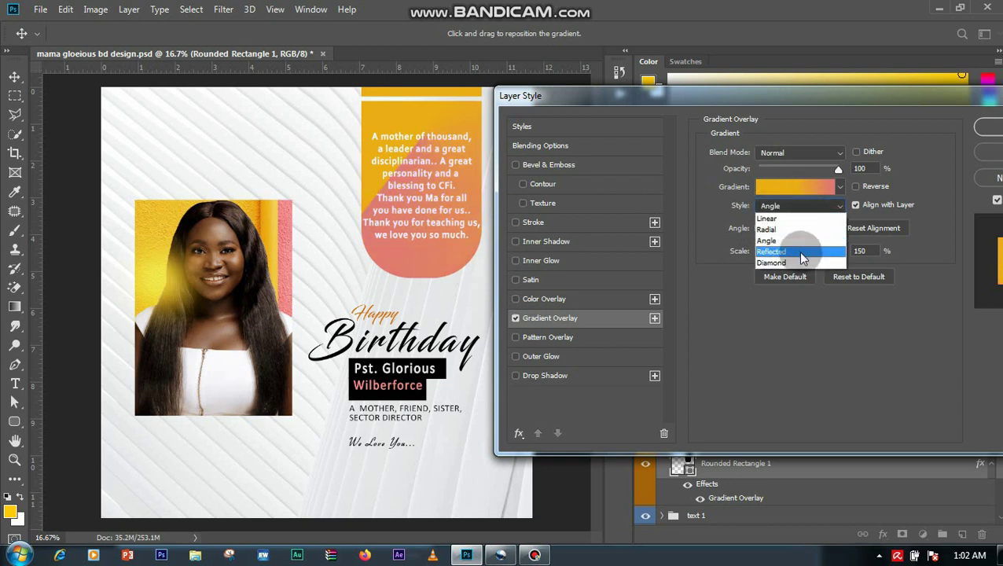
left_click(786, 226)
Step: Settle on the Linear gradient style at a 26° angle
left_click(806, 189)
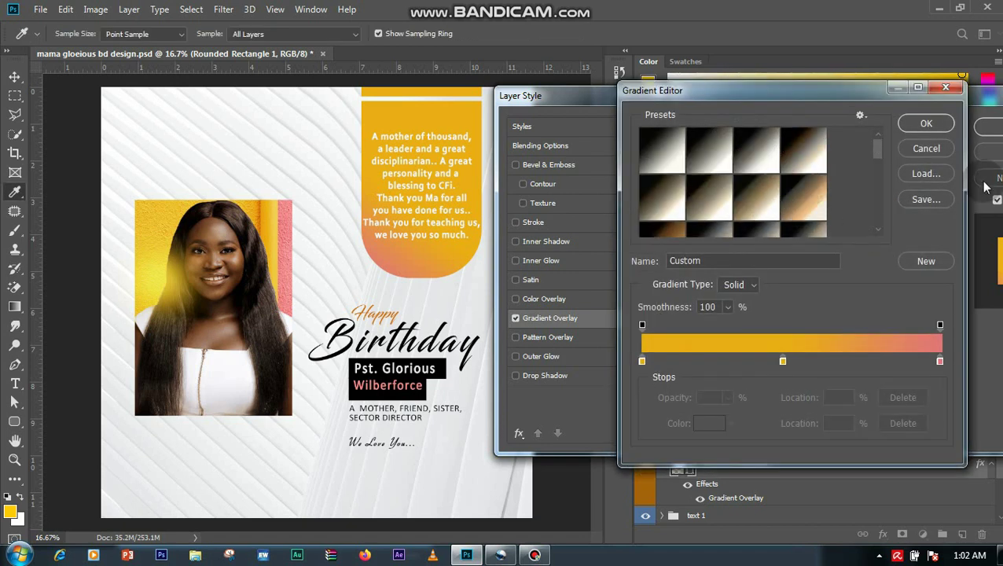
left_click(926, 151)
left_click(809, 208)
left_click(784, 217)
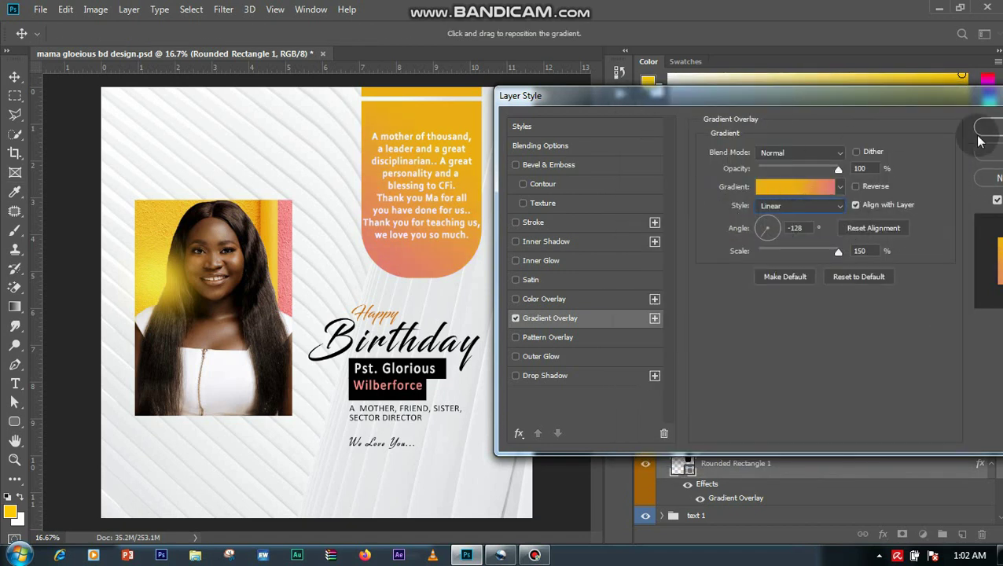
left_click(763, 224)
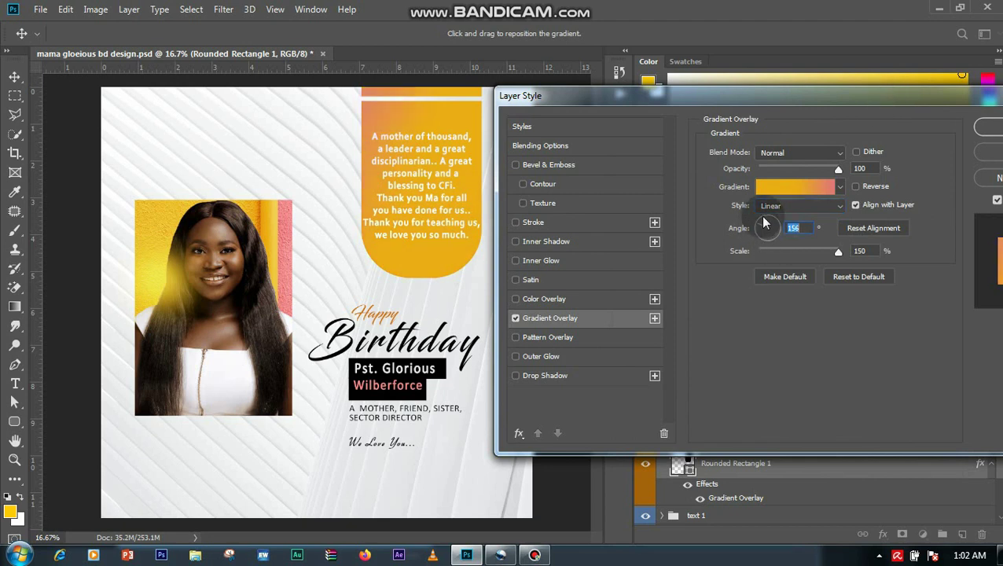
left_click(770, 228)
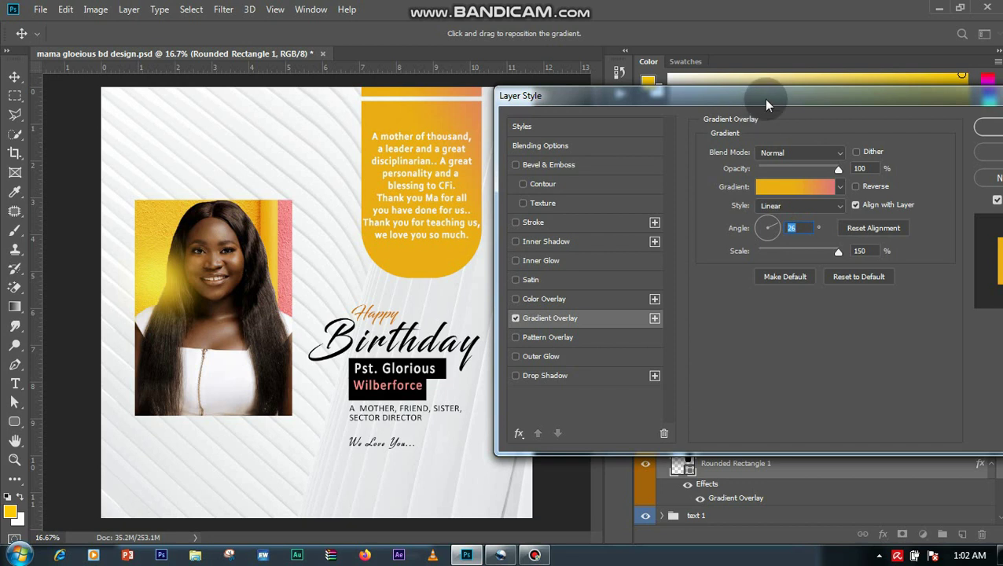
left_click_drag(763, 99, 619, 106)
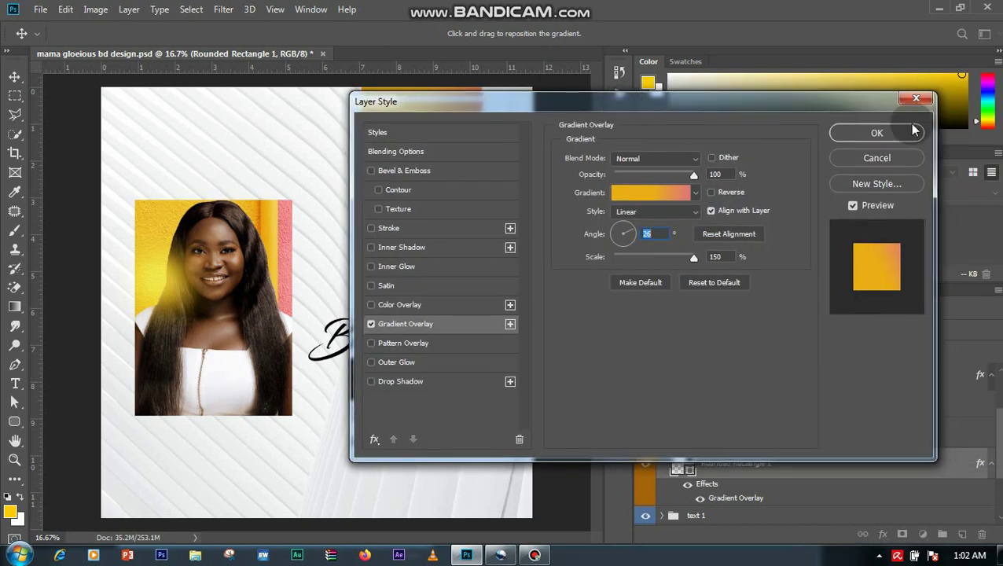
left_click(855, 161)
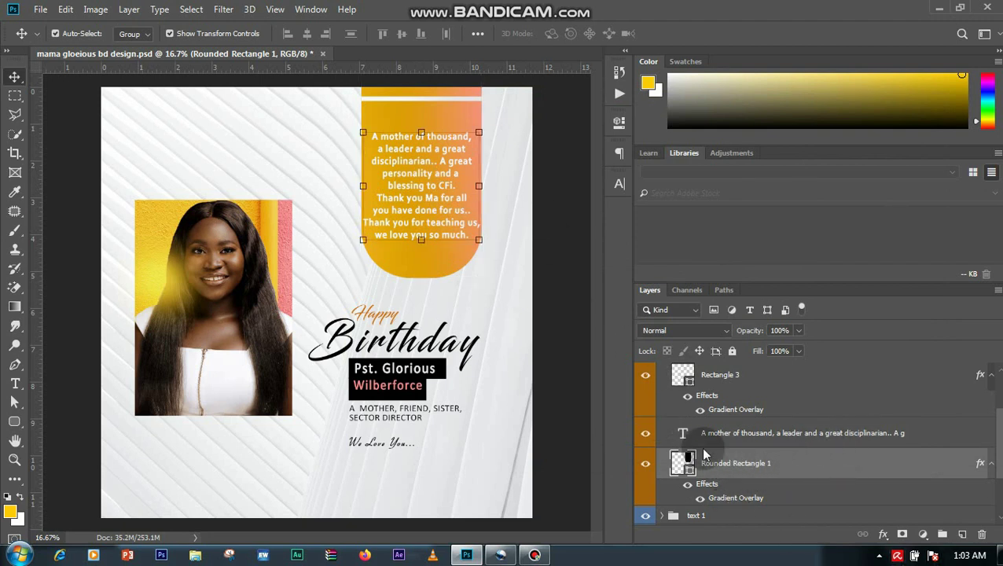
left_click(731, 437)
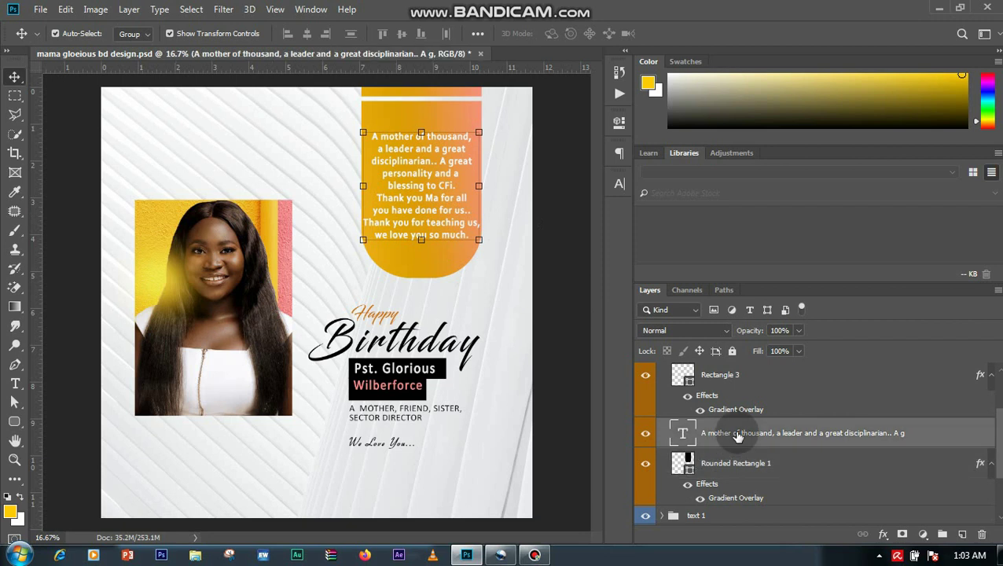
left_click(619, 184)
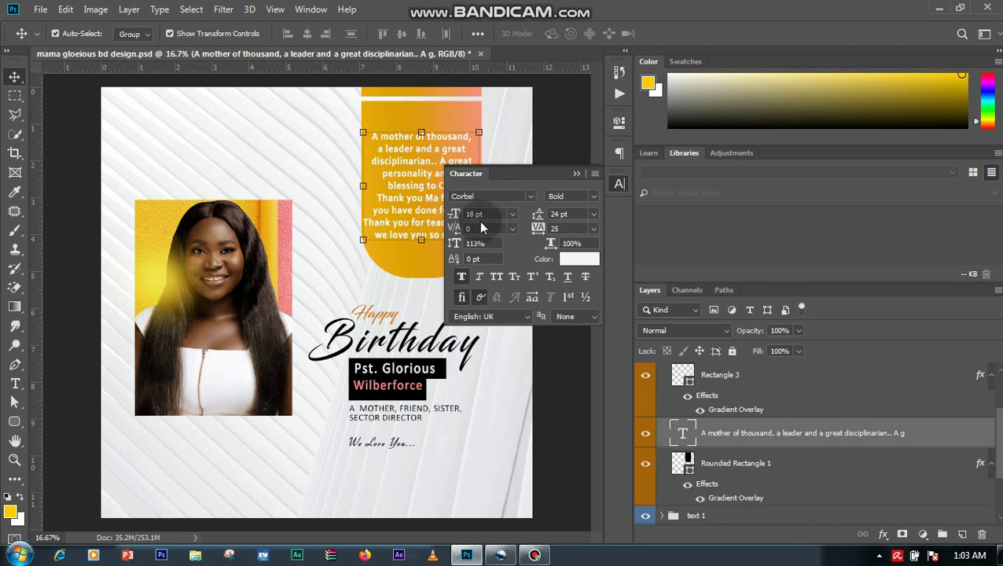
left_click(577, 174)
left_click(752, 379)
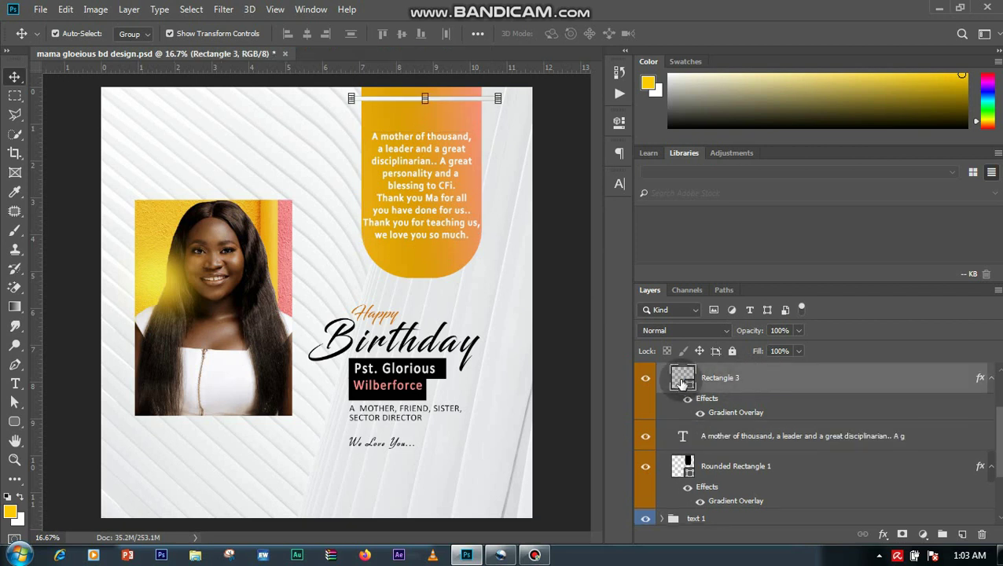
left_click(646, 379)
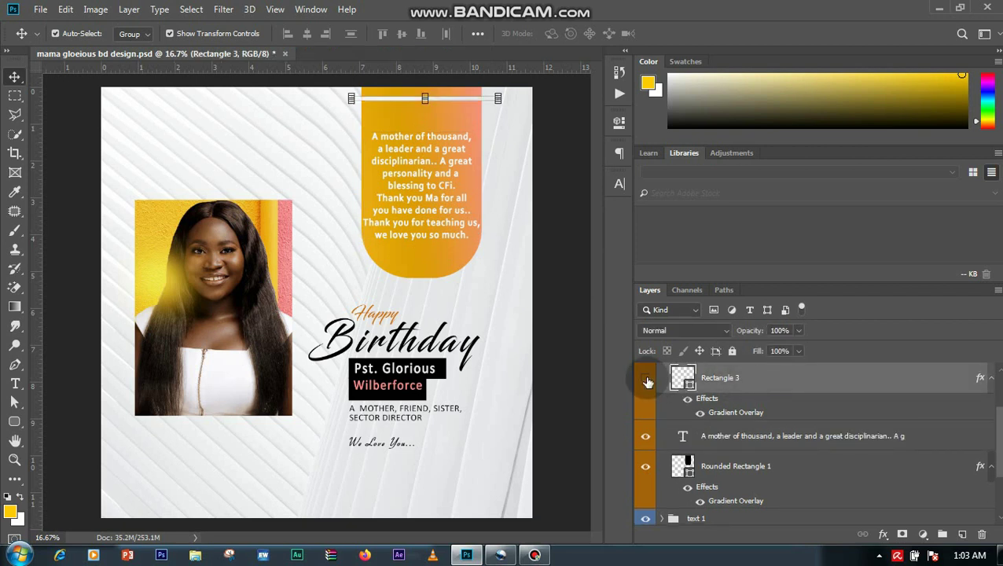
left_click(646, 379)
left_click(646, 380)
left_click(646, 380)
Step: Collapse the text 2 group and briefly toggle its visibility to check it
scroll(858, 444, "up", 3)
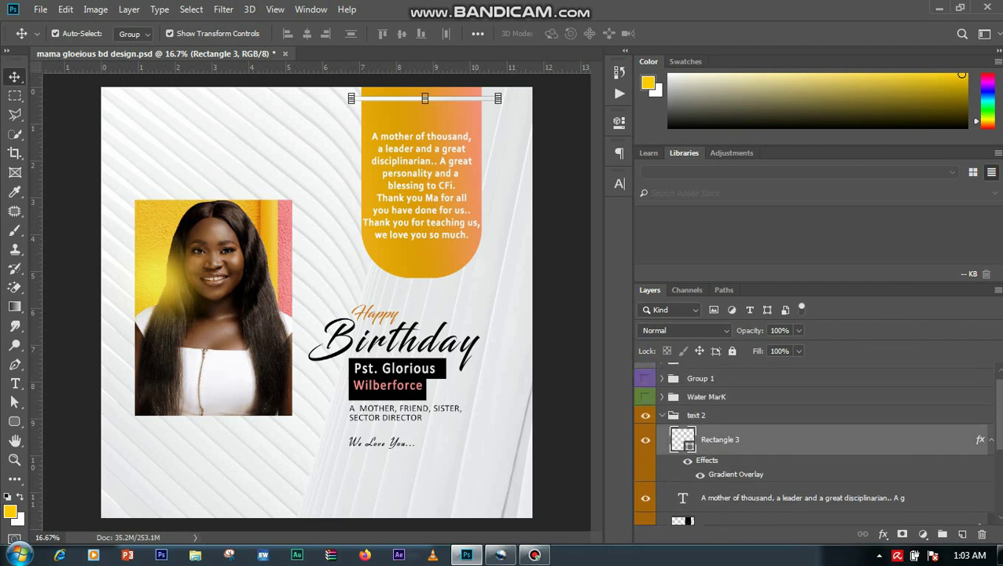
left_click(857, 444)
left_click(719, 425)
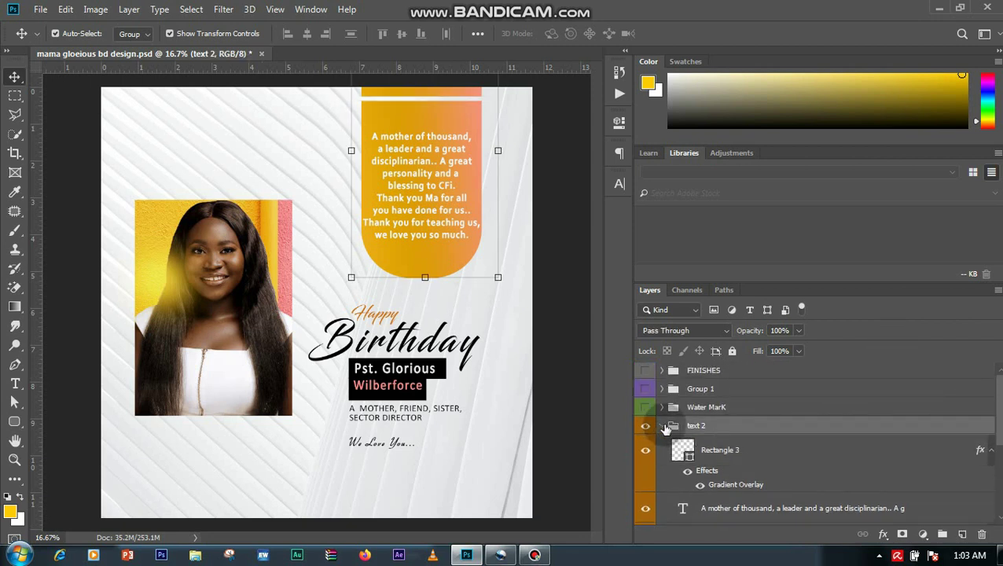
left_click(662, 426)
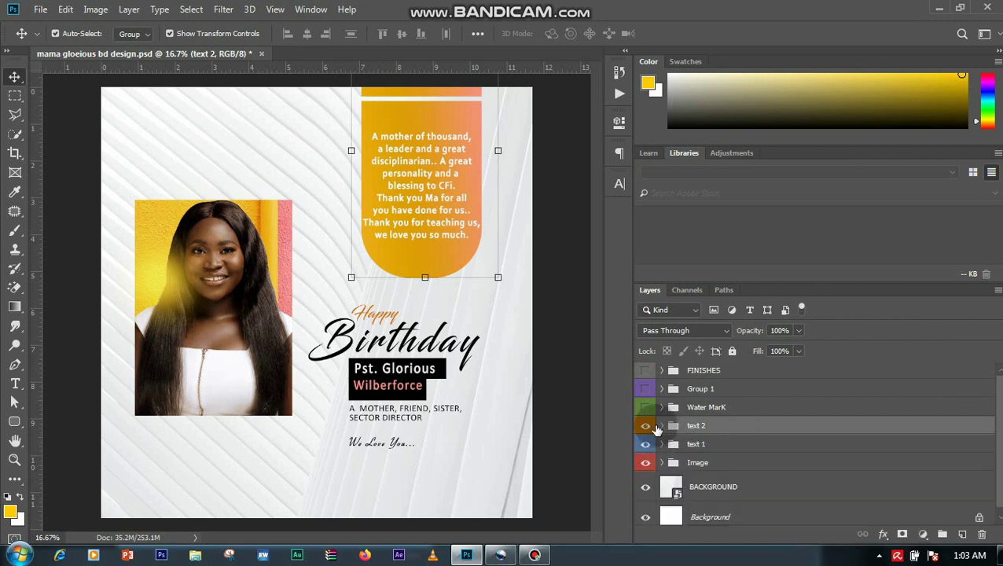
left_click(646, 426)
left_click(646, 426)
Step: Turn on the Water MarK footer group, expand it and check the Rectangle 2 band
left_click(717, 415)
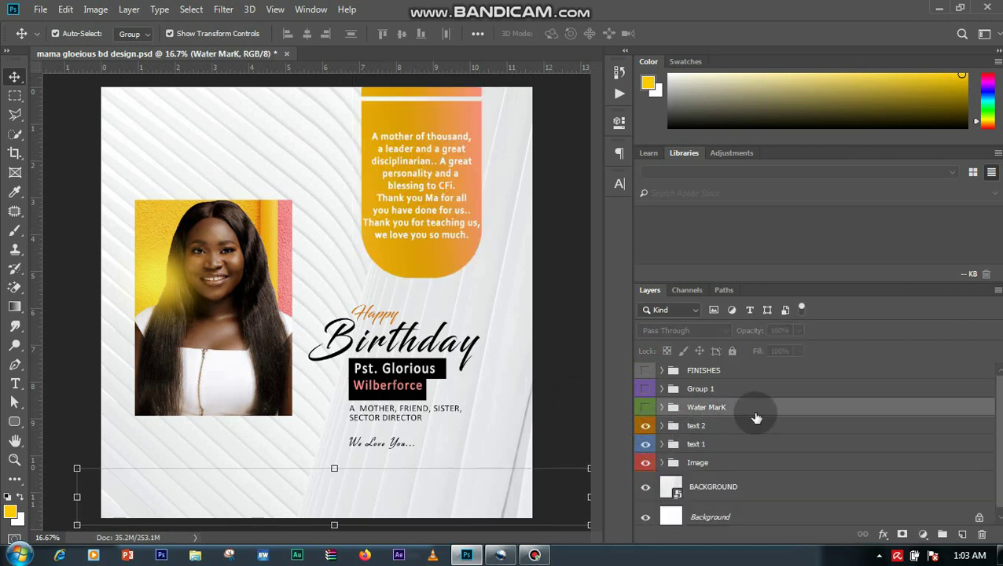
left_click(646, 407)
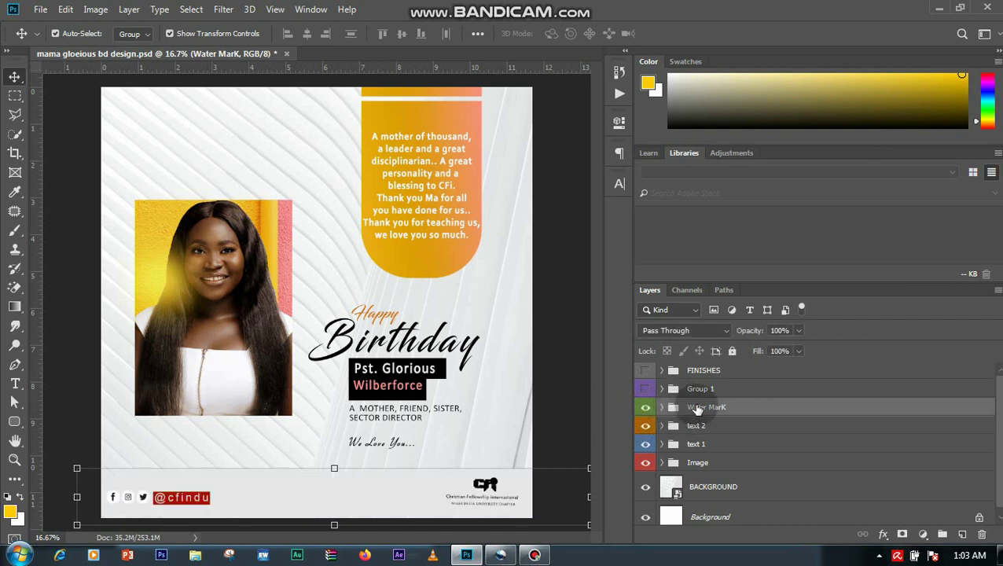
left_click(662, 408)
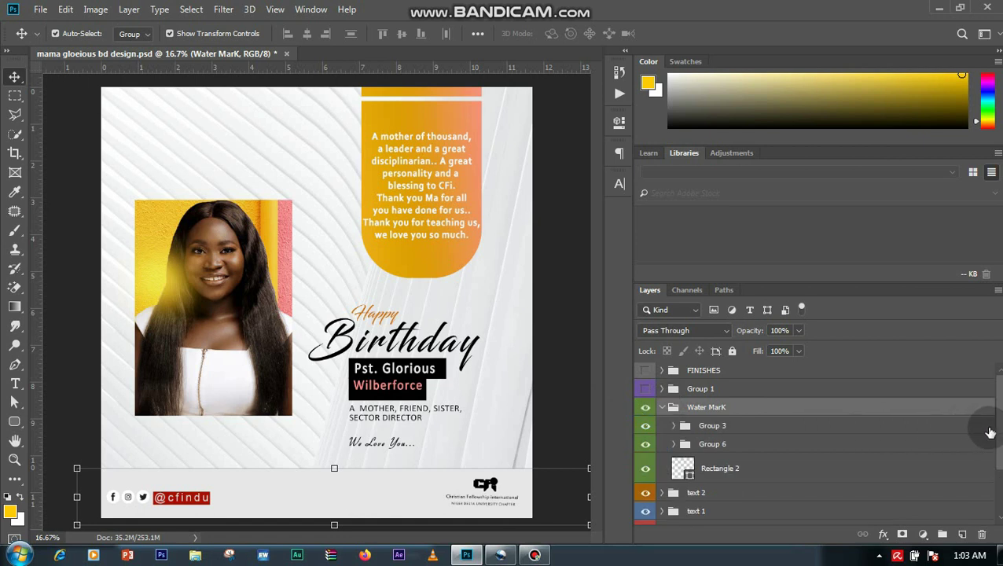
scroll(1000, 425, "down", 2)
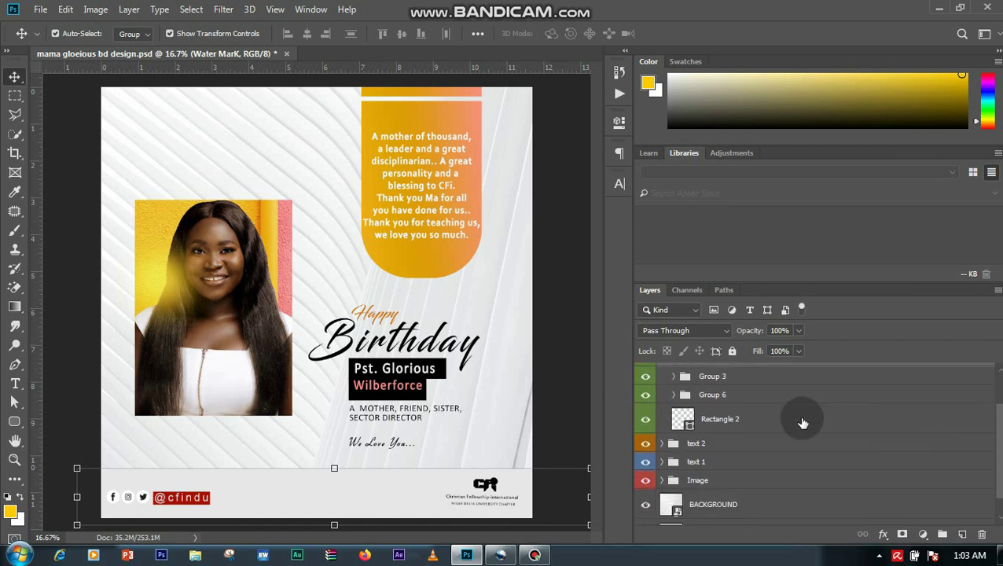
left_click(802, 420)
left_click(646, 420)
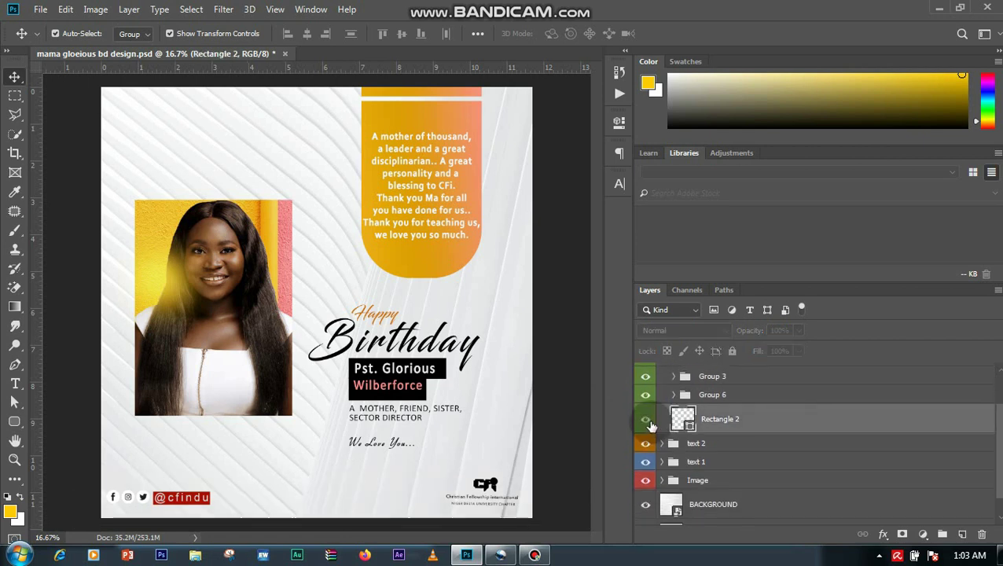
left_click(645, 420)
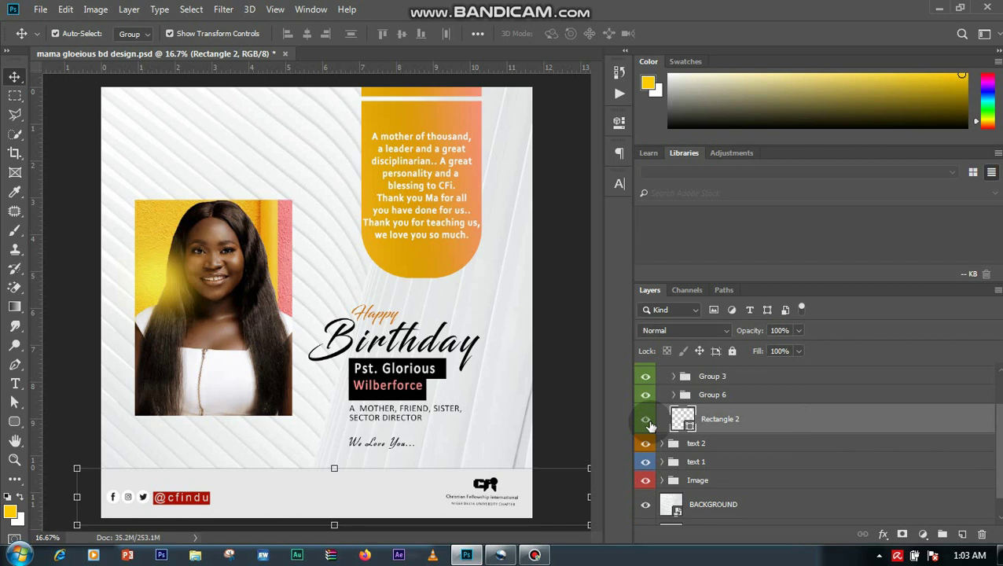
Step: Look through the shape tool's drawing modes, including plain rectangles
left_click(17, 424)
left_click(23, 429)
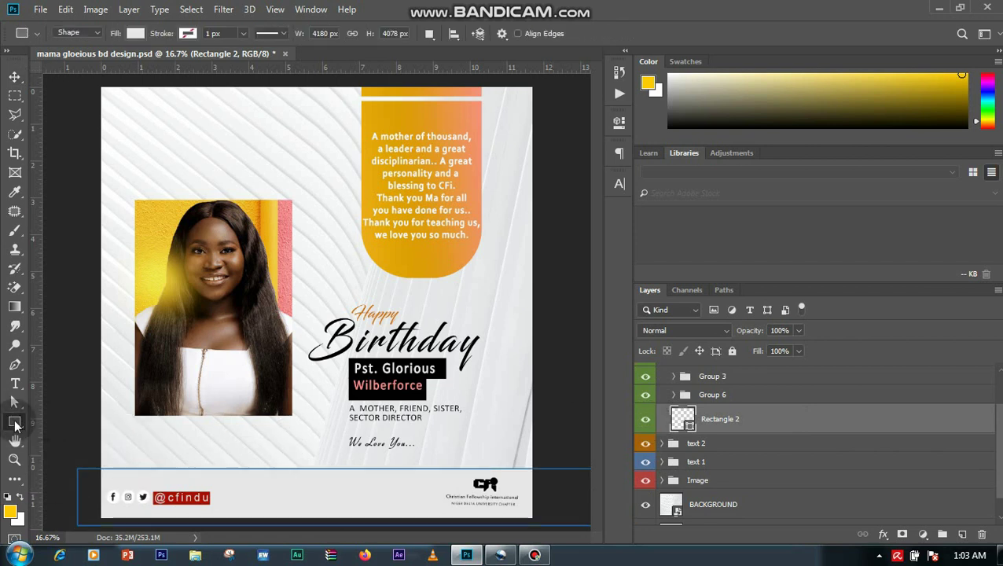
left_click(24, 428)
left_click(81, 422)
left_click(22, 429)
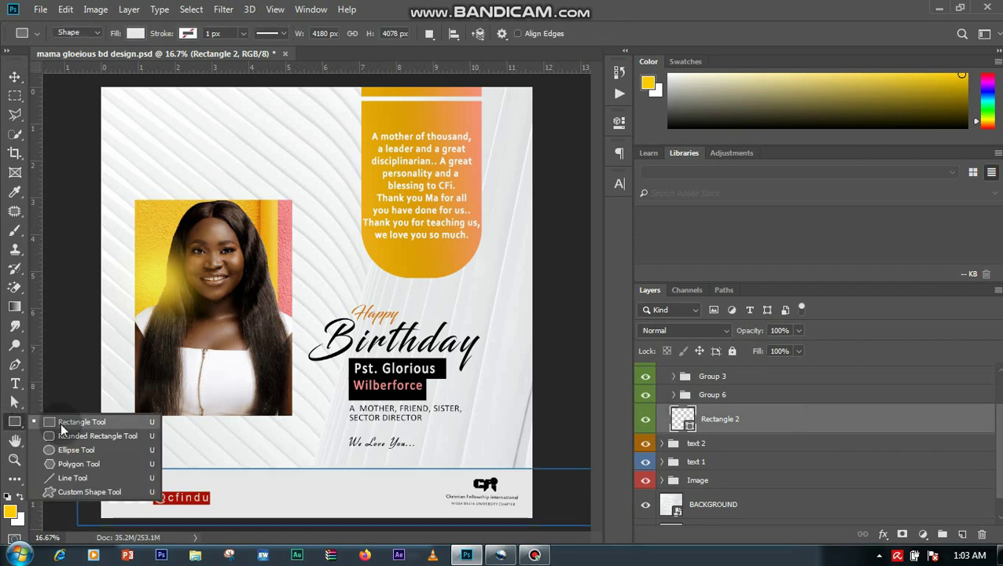
left_click(80, 422)
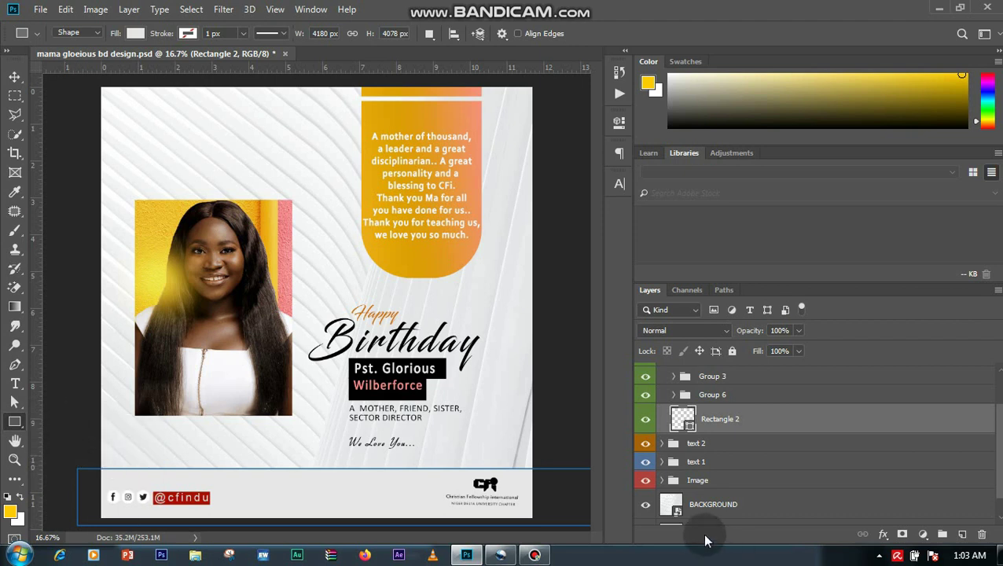
Step: Check the CFI logo and social icons in Group 6, then collapse Water MarK
left_click(711, 394)
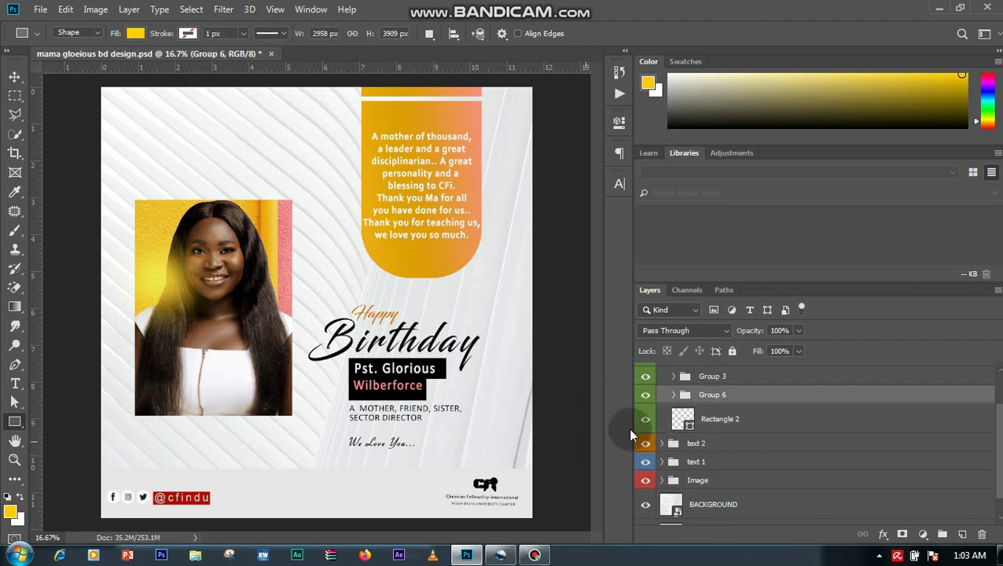
left_click(646, 377)
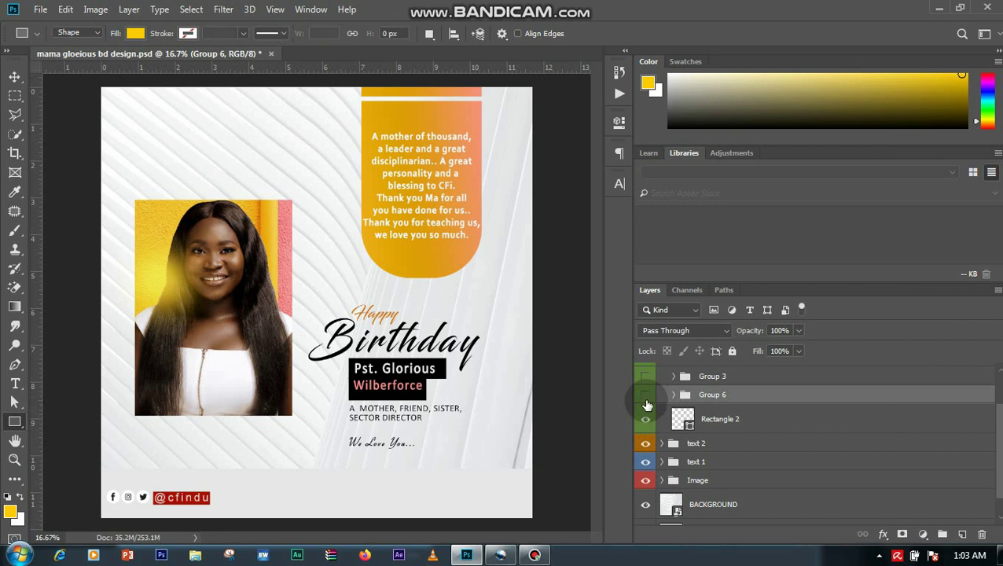
left_click(646, 394)
left_click(645, 377)
left_click(645, 395)
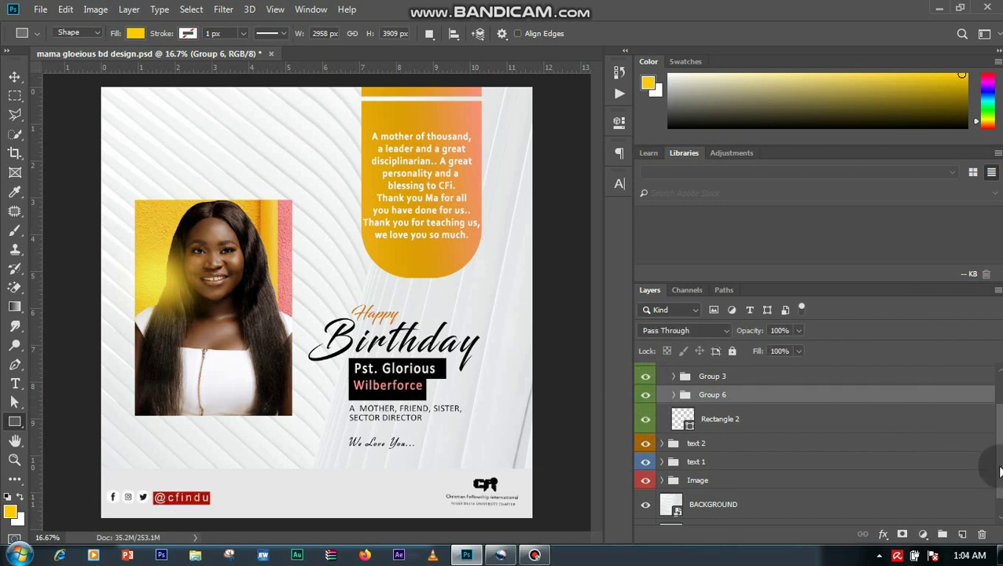
scroll(754, 401, "up", 3)
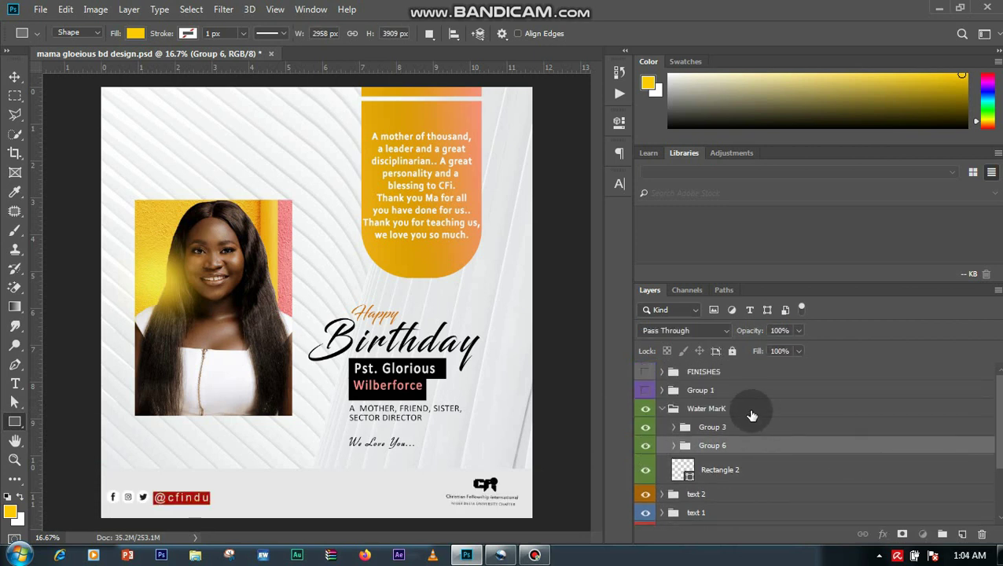
left_click(662, 410)
left_click(663, 409)
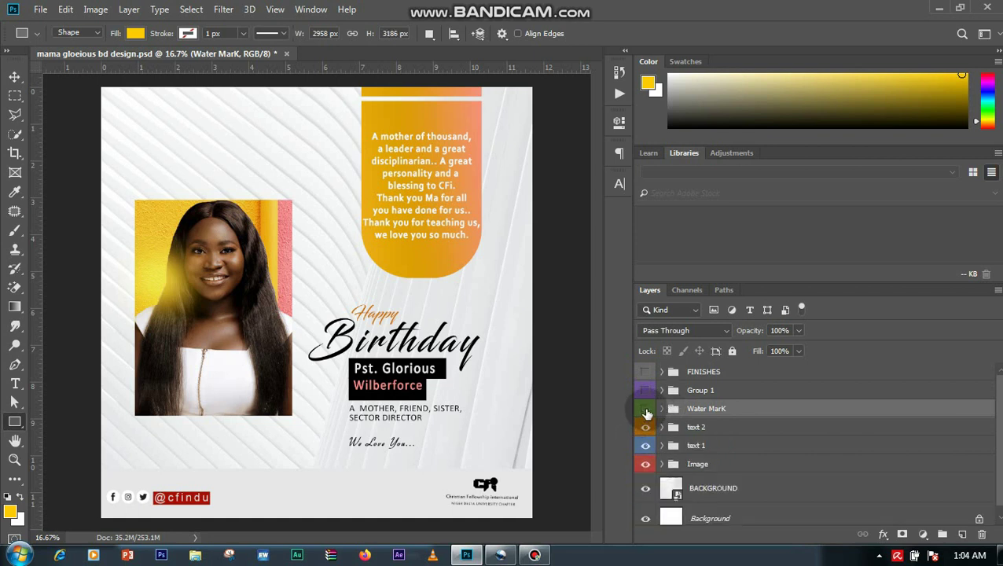
left_click(646, 409)
left_click(645, 409)
Step: Turn on and expand Group 1 so its four red dot rows show at the top-left
left_click(676, 392)
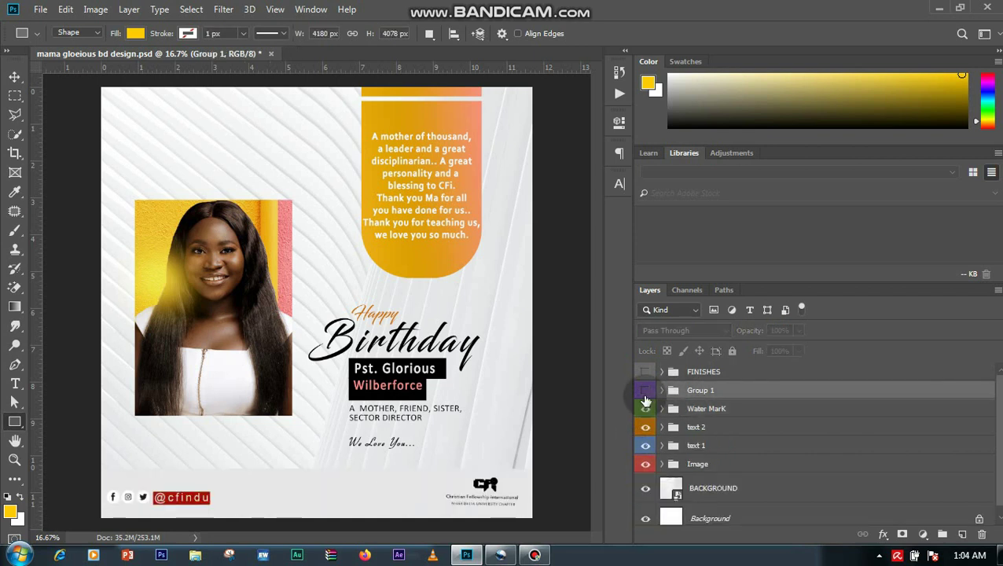
left_click(646, 392)
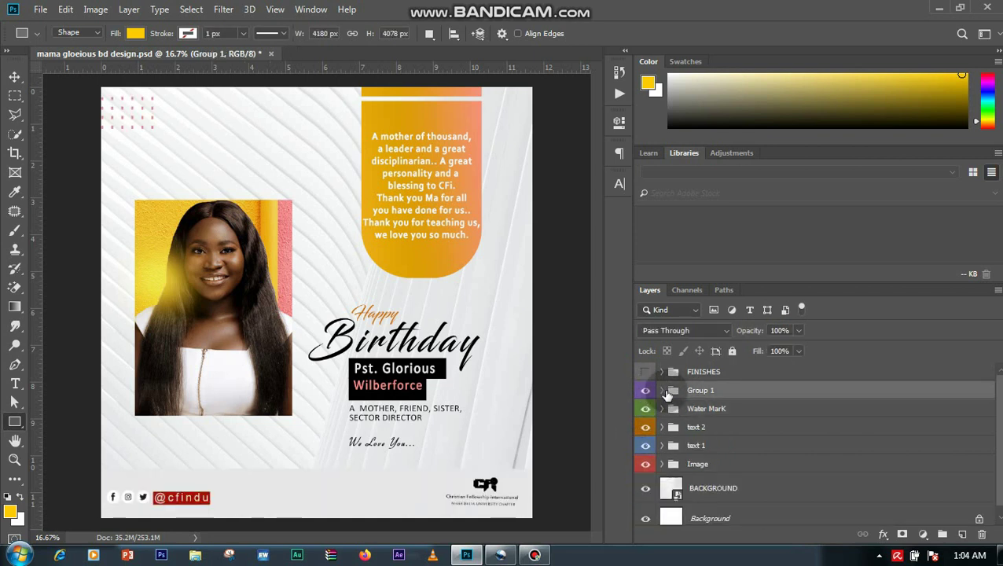
left_click(662, 390)
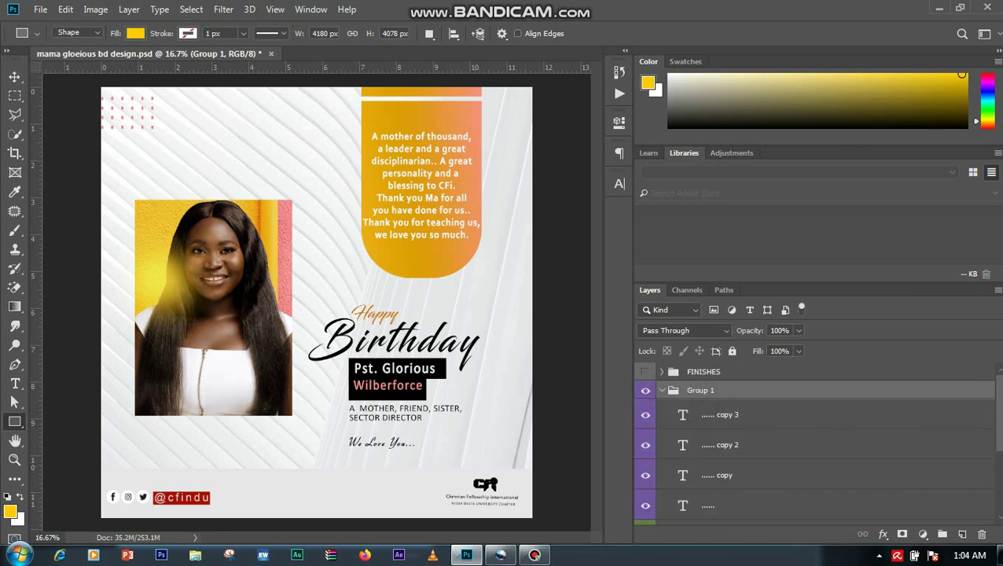
scroll(995, 429, "down", 2)
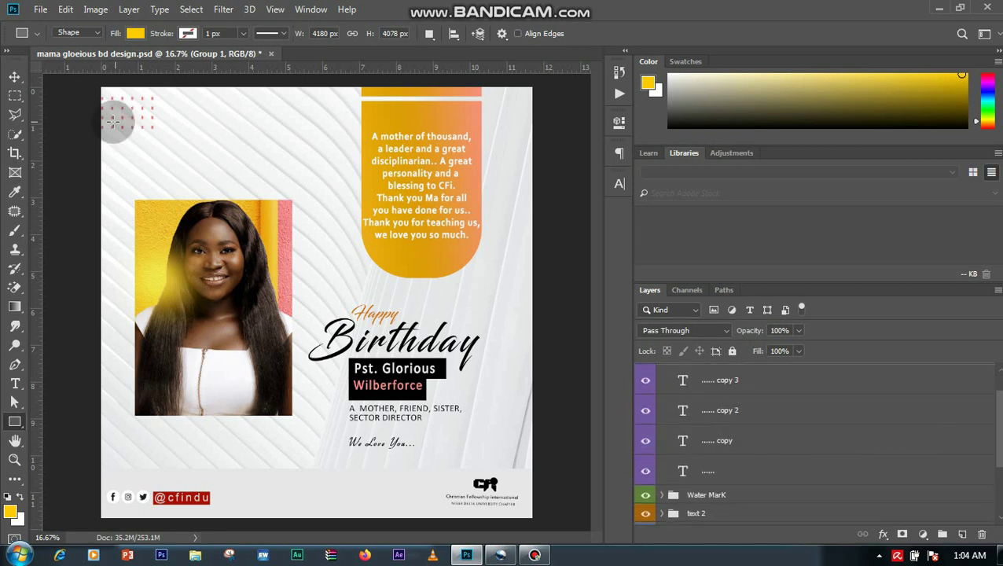
left_click(14, 385)
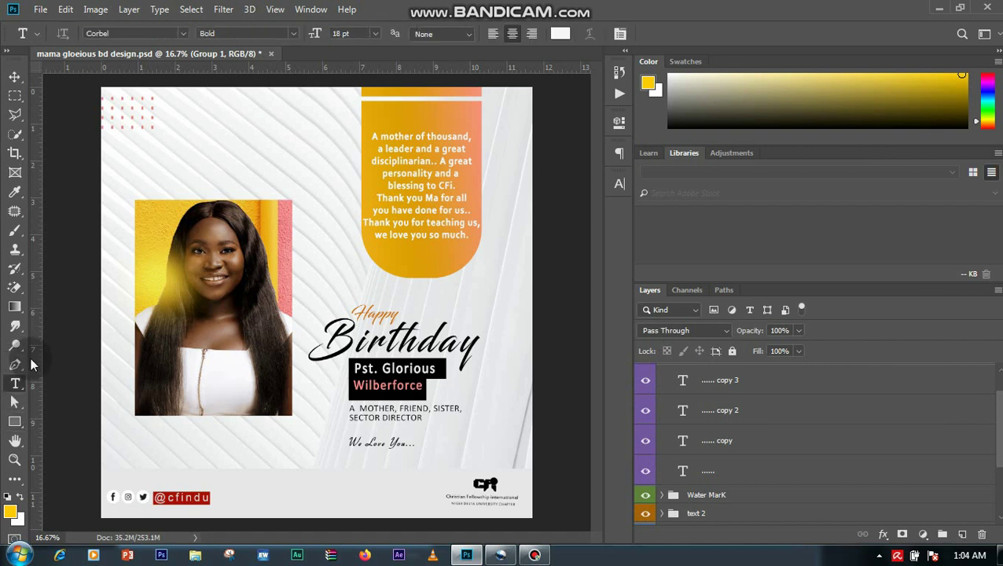
Step: Add a new dotted text layer coloured salmon sampled from the tribute box
left_click(109, 166)
key("BackSpace")
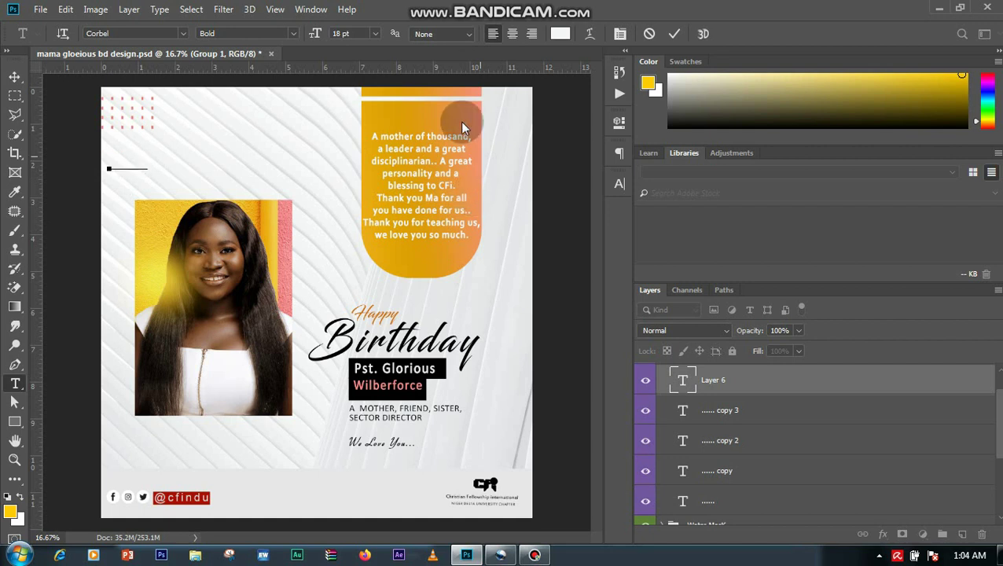
left_click(677, 35)
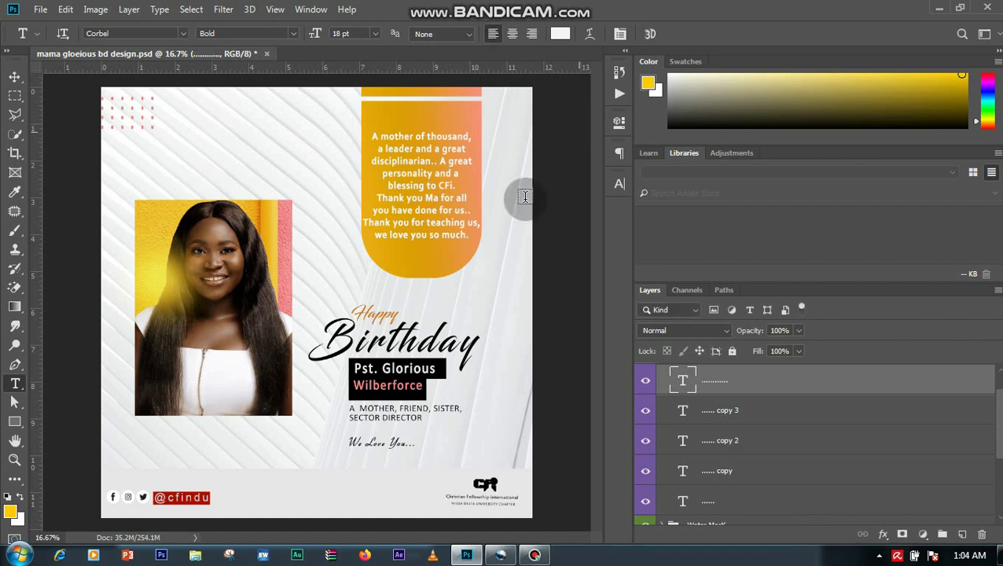
left_click(619, 183)
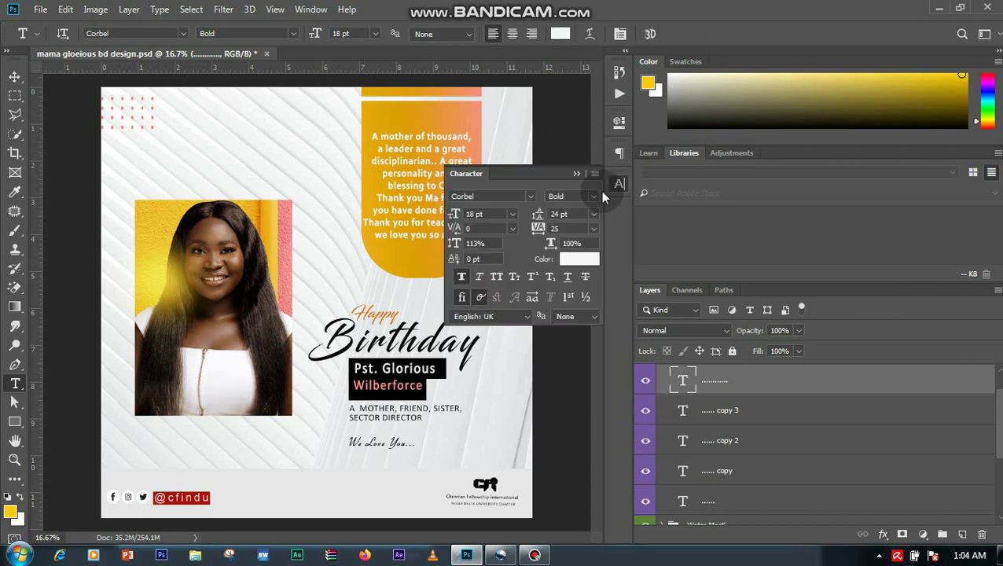
left_click(581, 265)
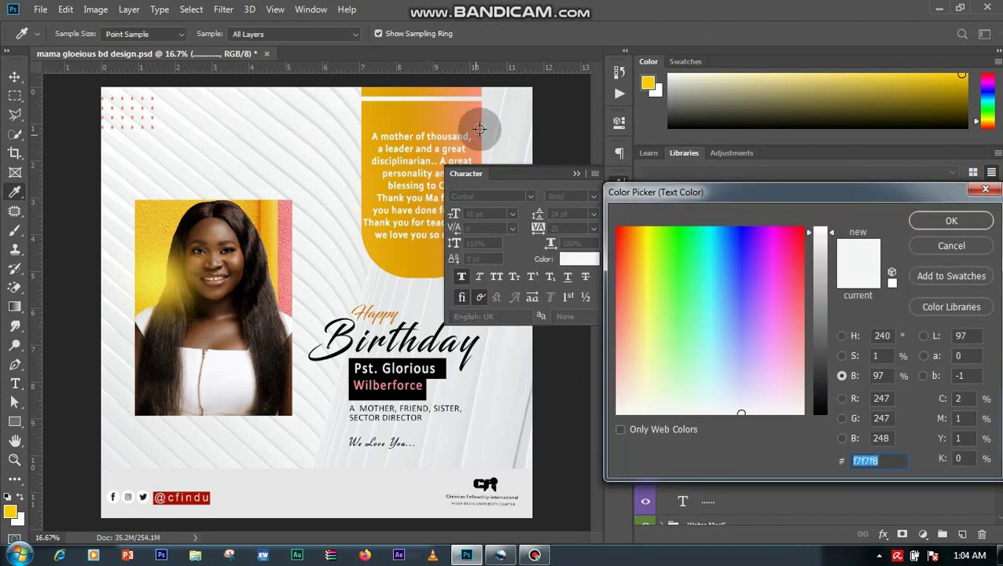
left_click(479, 124)
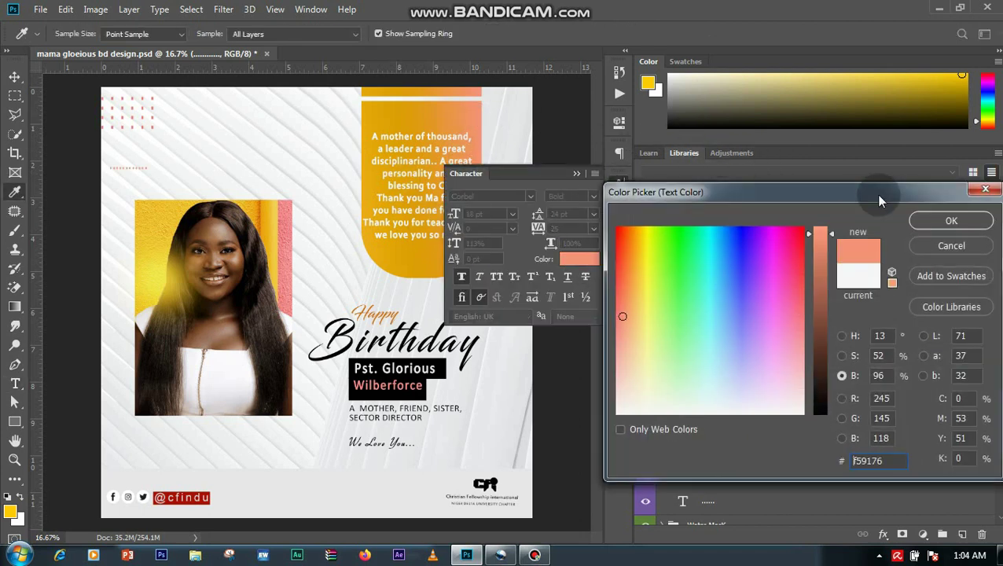
left_click(929, 223)
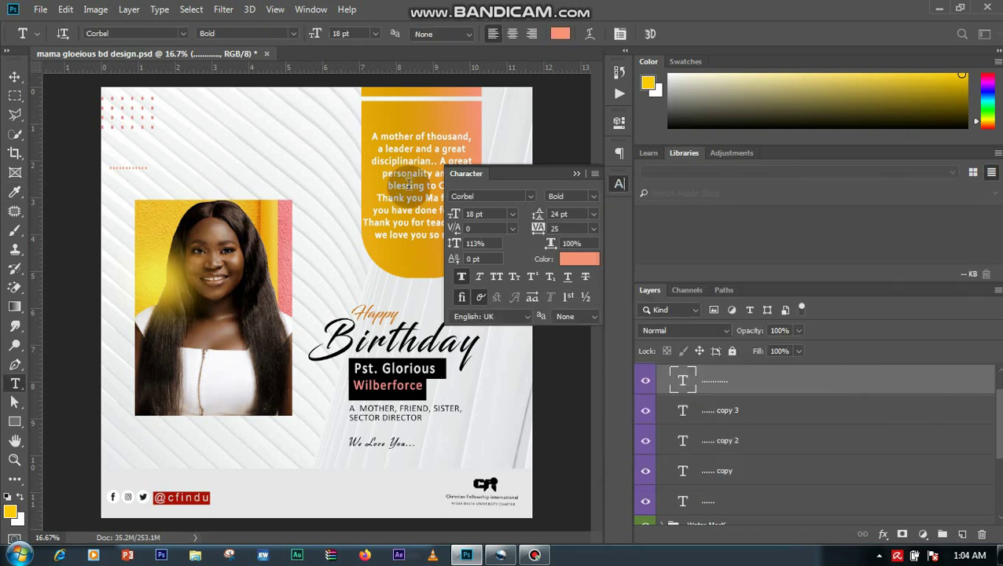
Step: Set the dotted text to 30 pt with 200 tracking and move it below the red grid
left_click(14, 77)
left_click(512, 213)
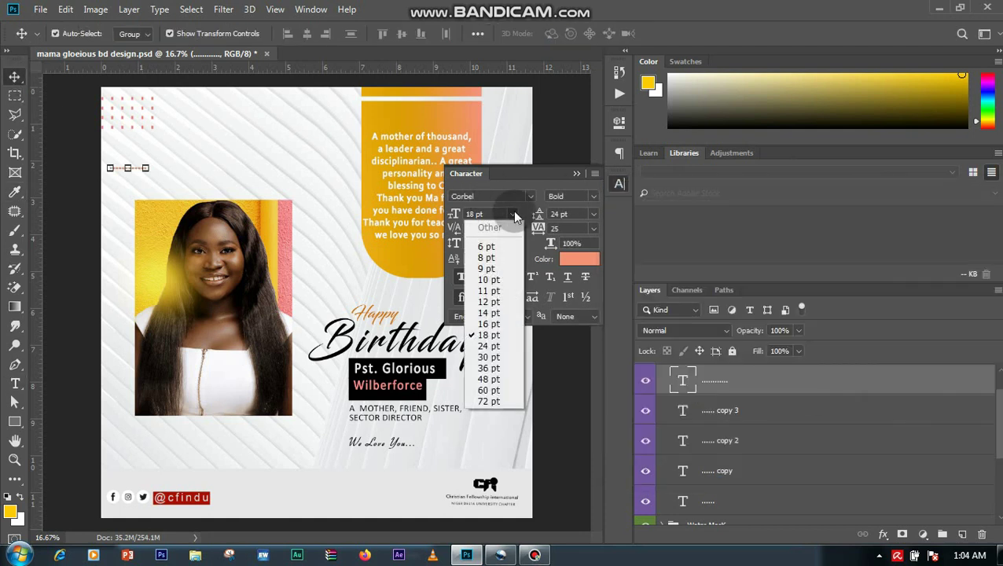
left_click(493, 369)
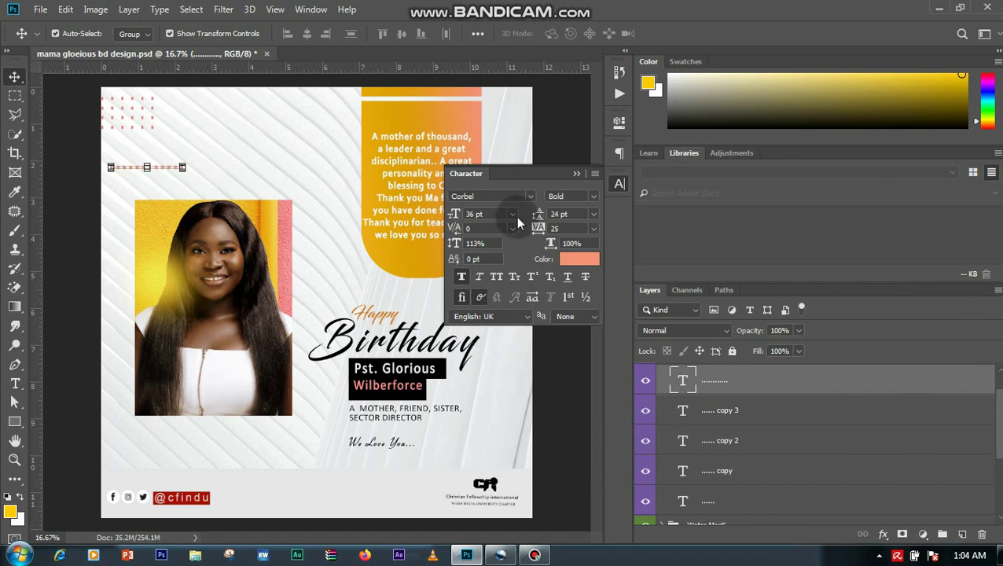
left_click(512, 214)
left_click(507, 357)
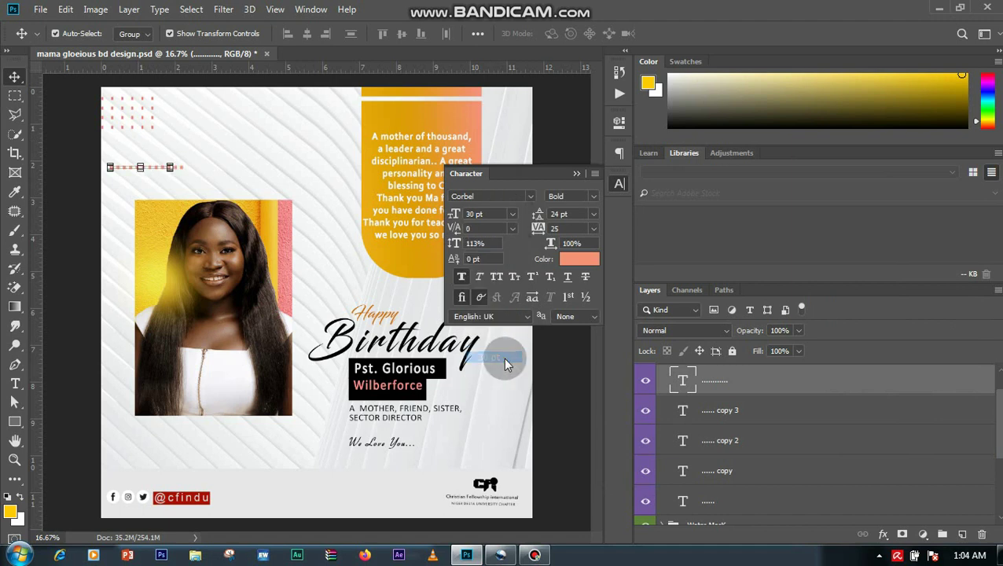
left_click(593, 228)
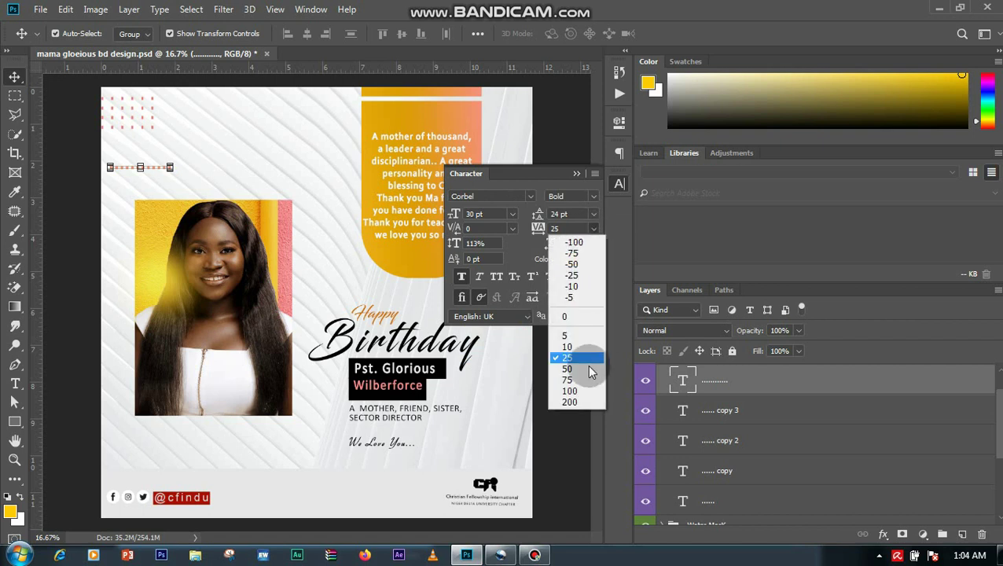
left_click(573, 391)
left_click(295, 233)
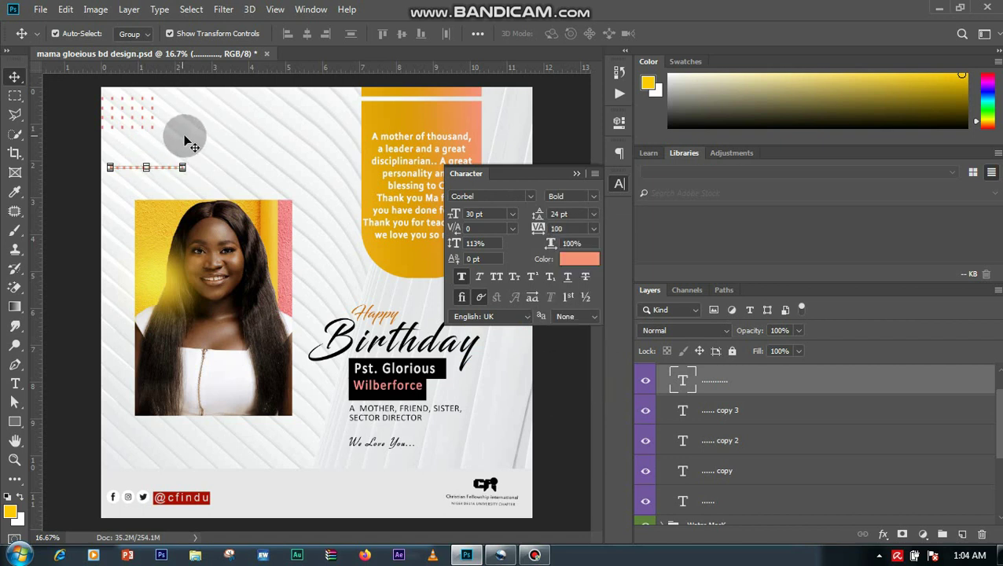
left_click(593, 228)
left_click(581, 403)
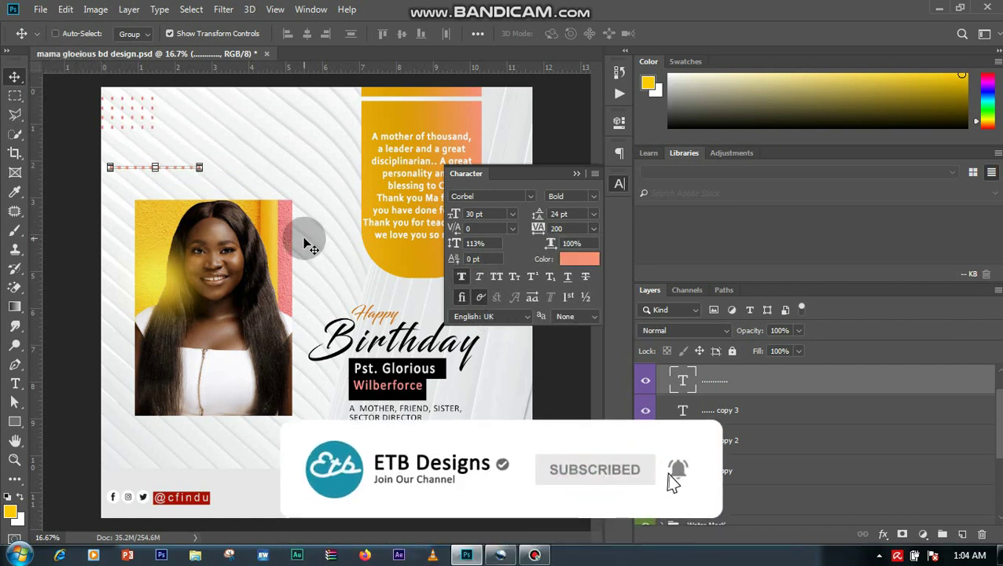
left_click_drag(260, 177, 209, 149)
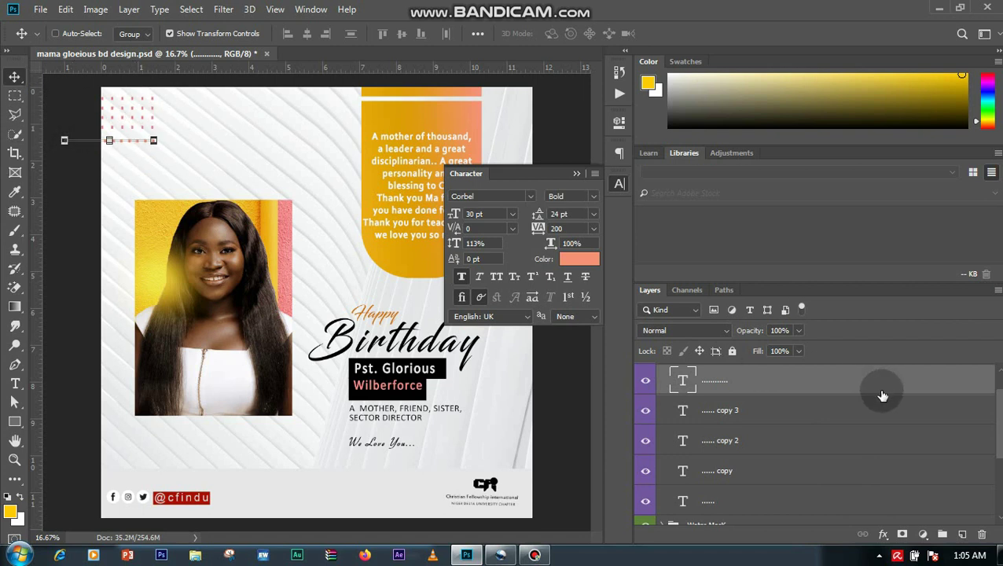
Step: Delete the salmon dotted layer and collapse Group 1, keeping it visible
key("Delete")
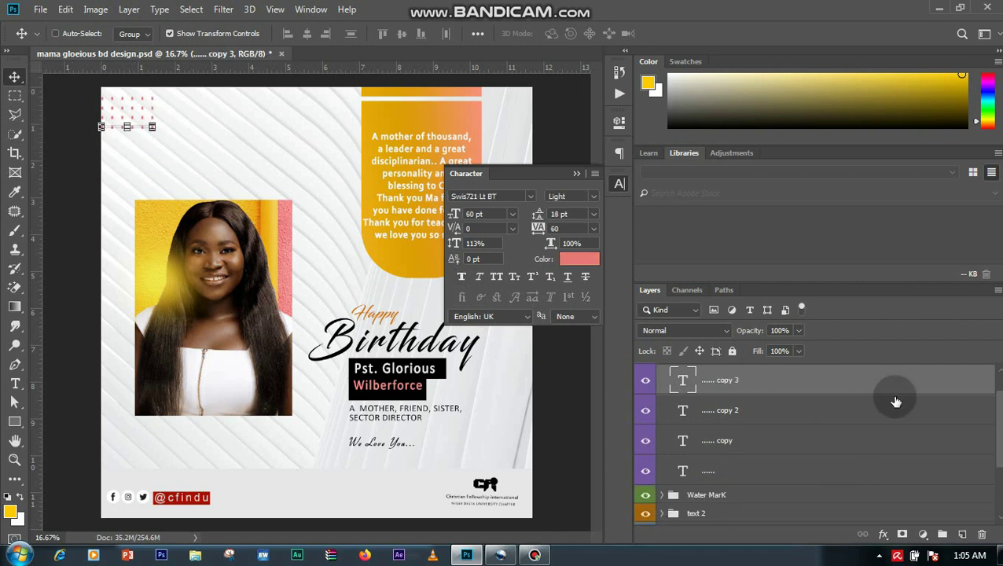
scroll(999, 419, "up", 2)
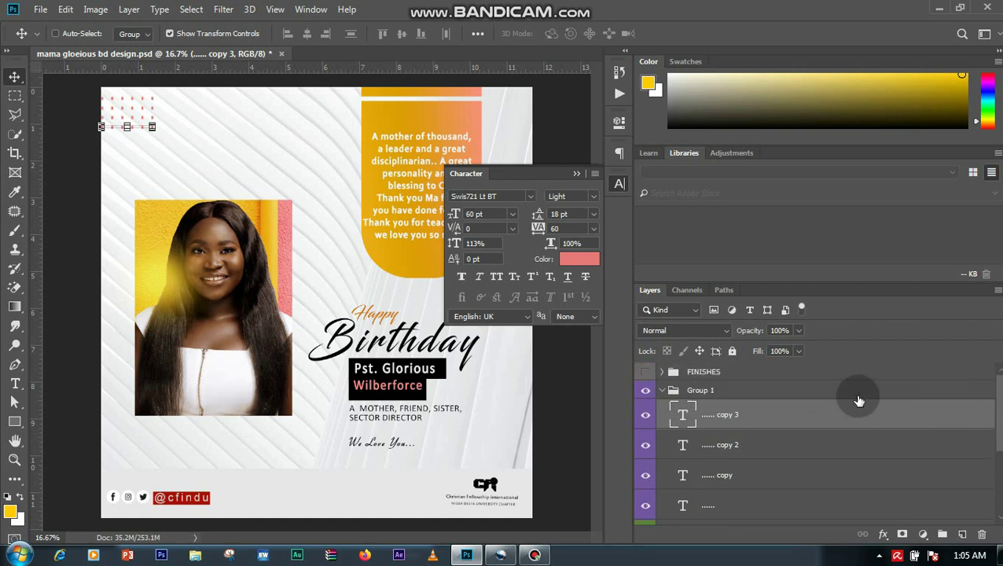
left_click(739, 393)
left_click(662, 391)
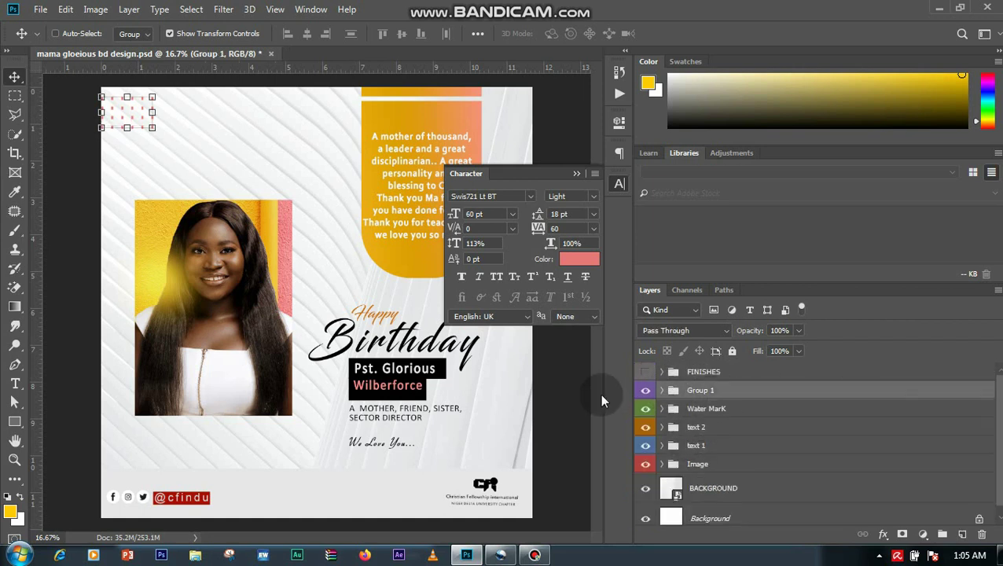
left_click(646, 391)
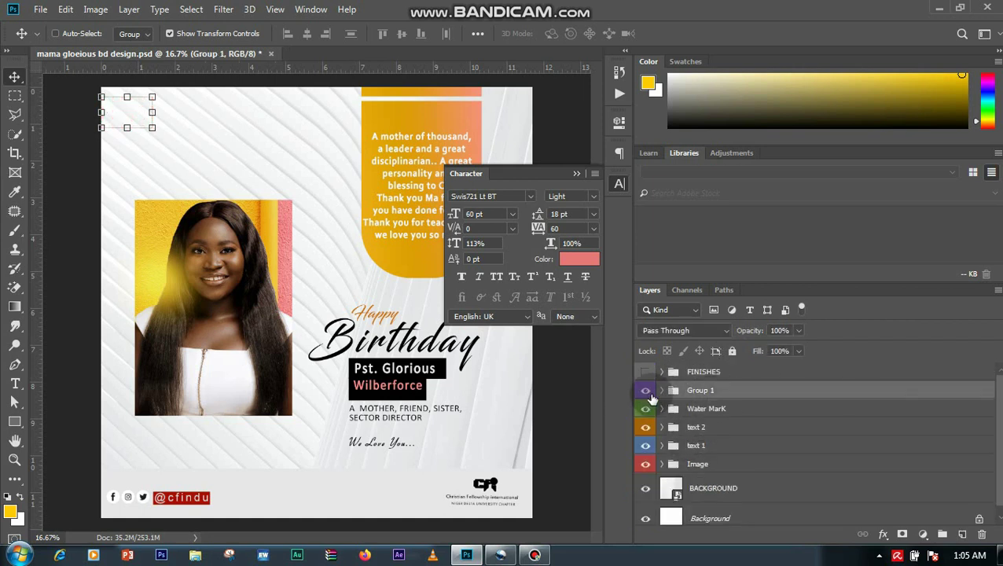
Step: Close the Character panel, enable Auto-Select and select the FINISHES group
left_click(755, 372)
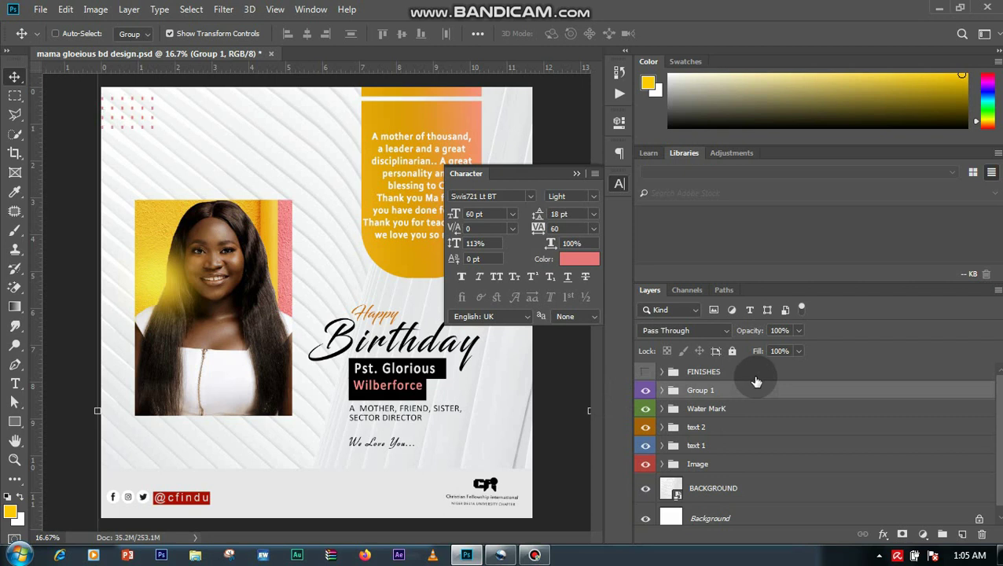
left_click(579, 174)
left_click(55, 34)
left_click(70, 109)
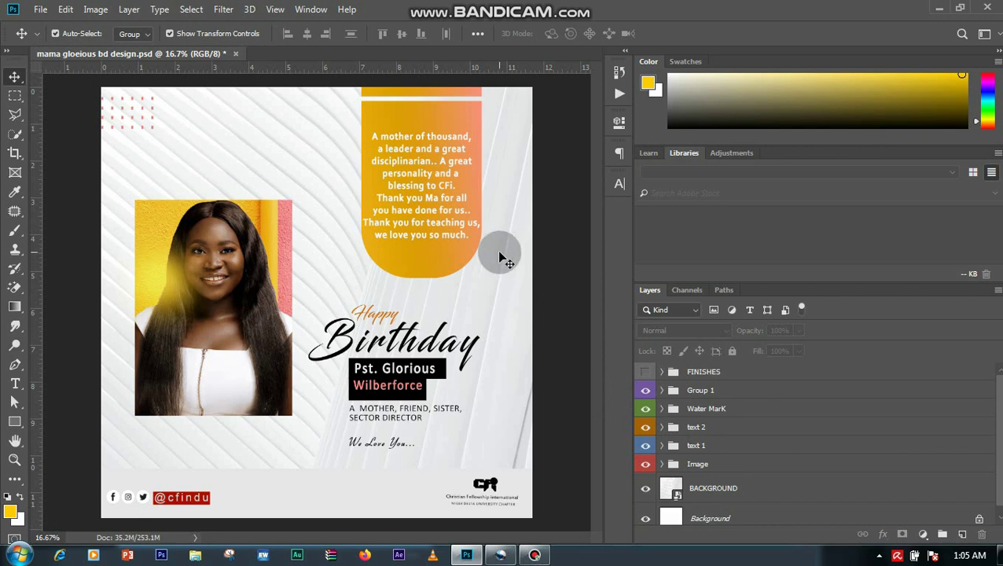
left_click(729, 376)
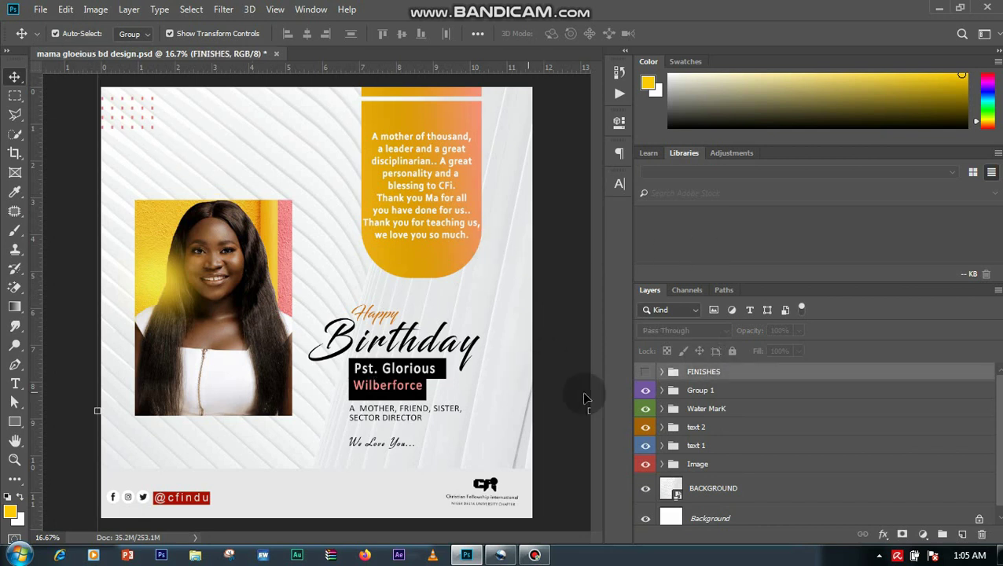
Step: Expand the FINISHES group and toggle the IMG_1792 backdrop and flyer design visibility to compare
left_click(663, 372)
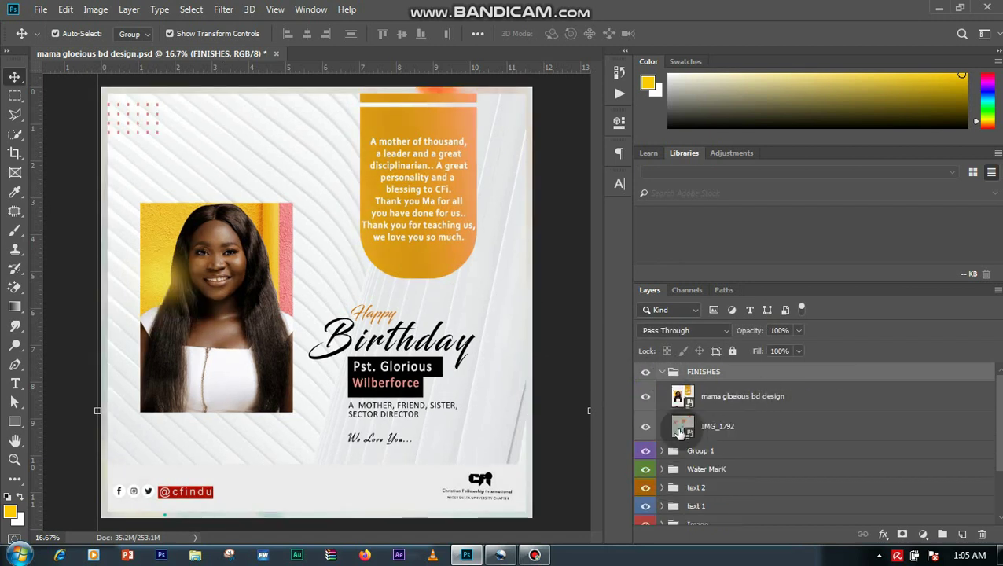
left_click(668, 406)
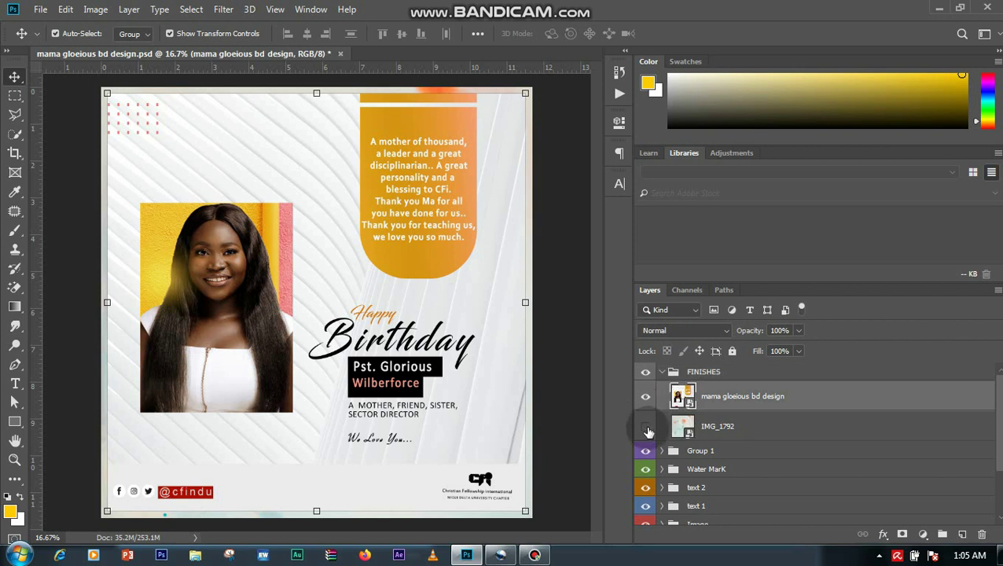
left_click(645, 425)
left_click(645, 397)
left_click(645, 397)
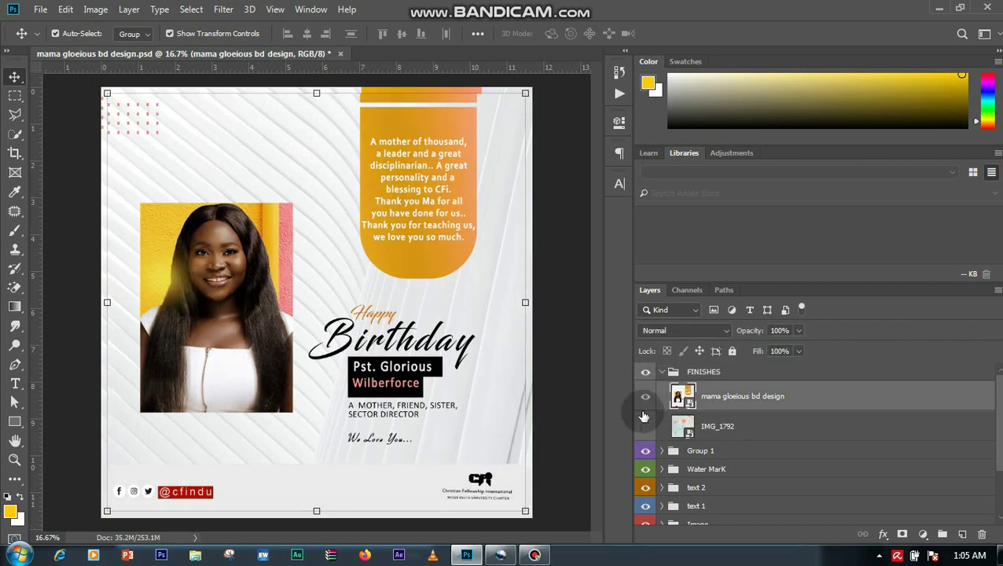
Step: Leave both the IMG_1792 splash backdrop and the flyer design visible, flyer on top
left_click(668, 436)
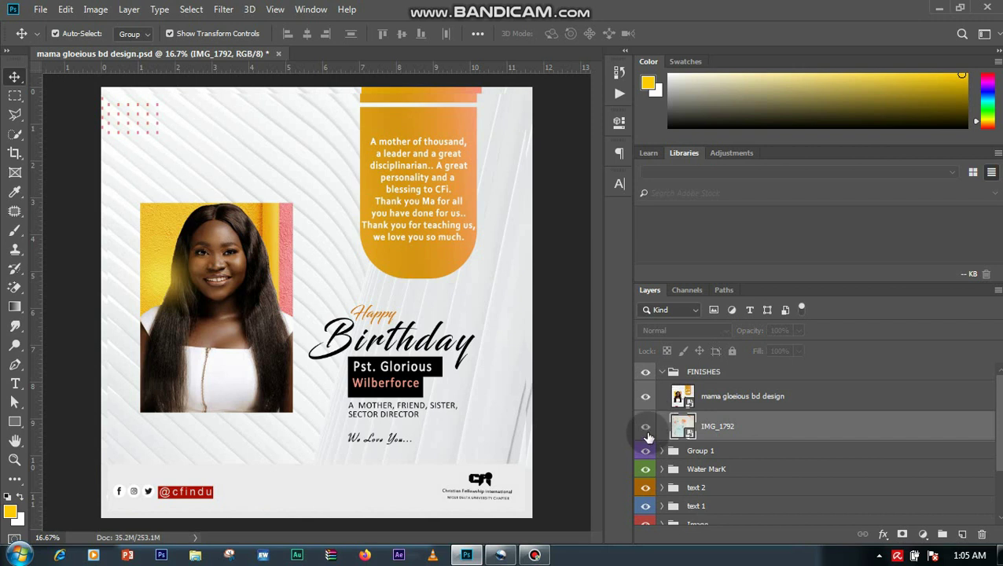
left_click(645, 425)
left_click(645, 397)
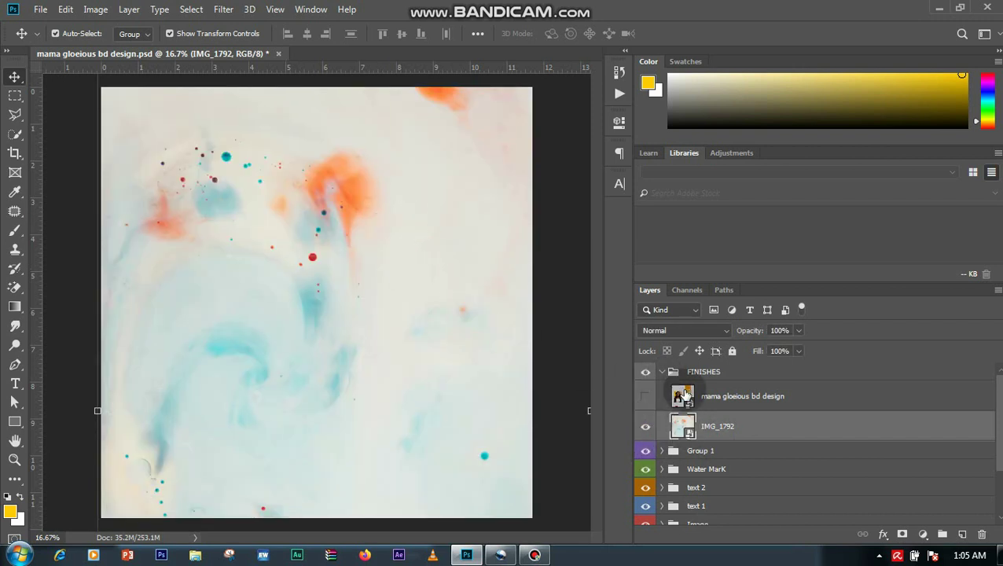
left_click(642, 395)
left_click(644, 397)
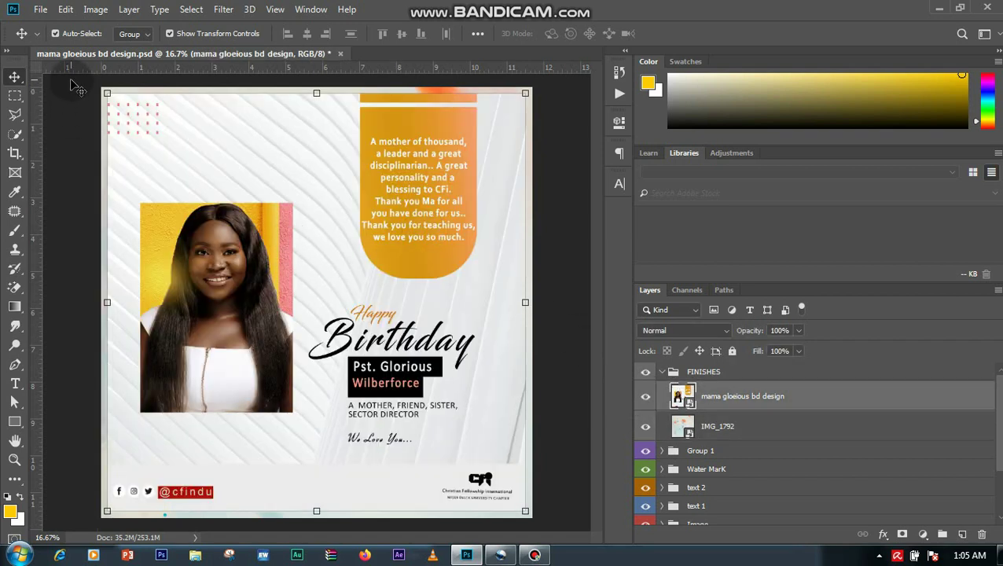
left_click(78, 125)
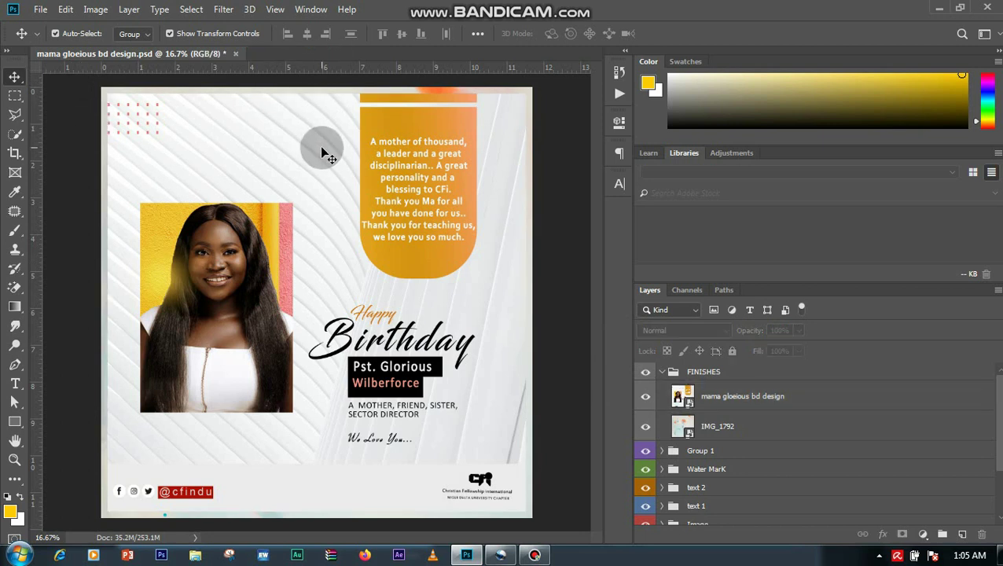
Step: Zoom out and back in to check the framed flyer, then collapse the FINISHES group
key("ctrl+minus")
key("ctrl+plus")
key("ctrl+minus")
key("ctrl+plus")
left_click(661, 372)
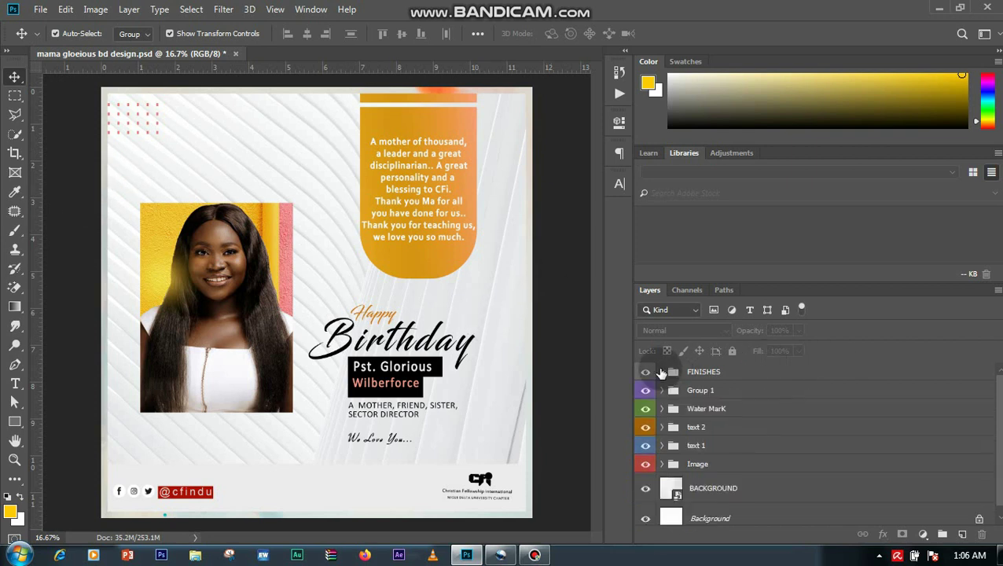